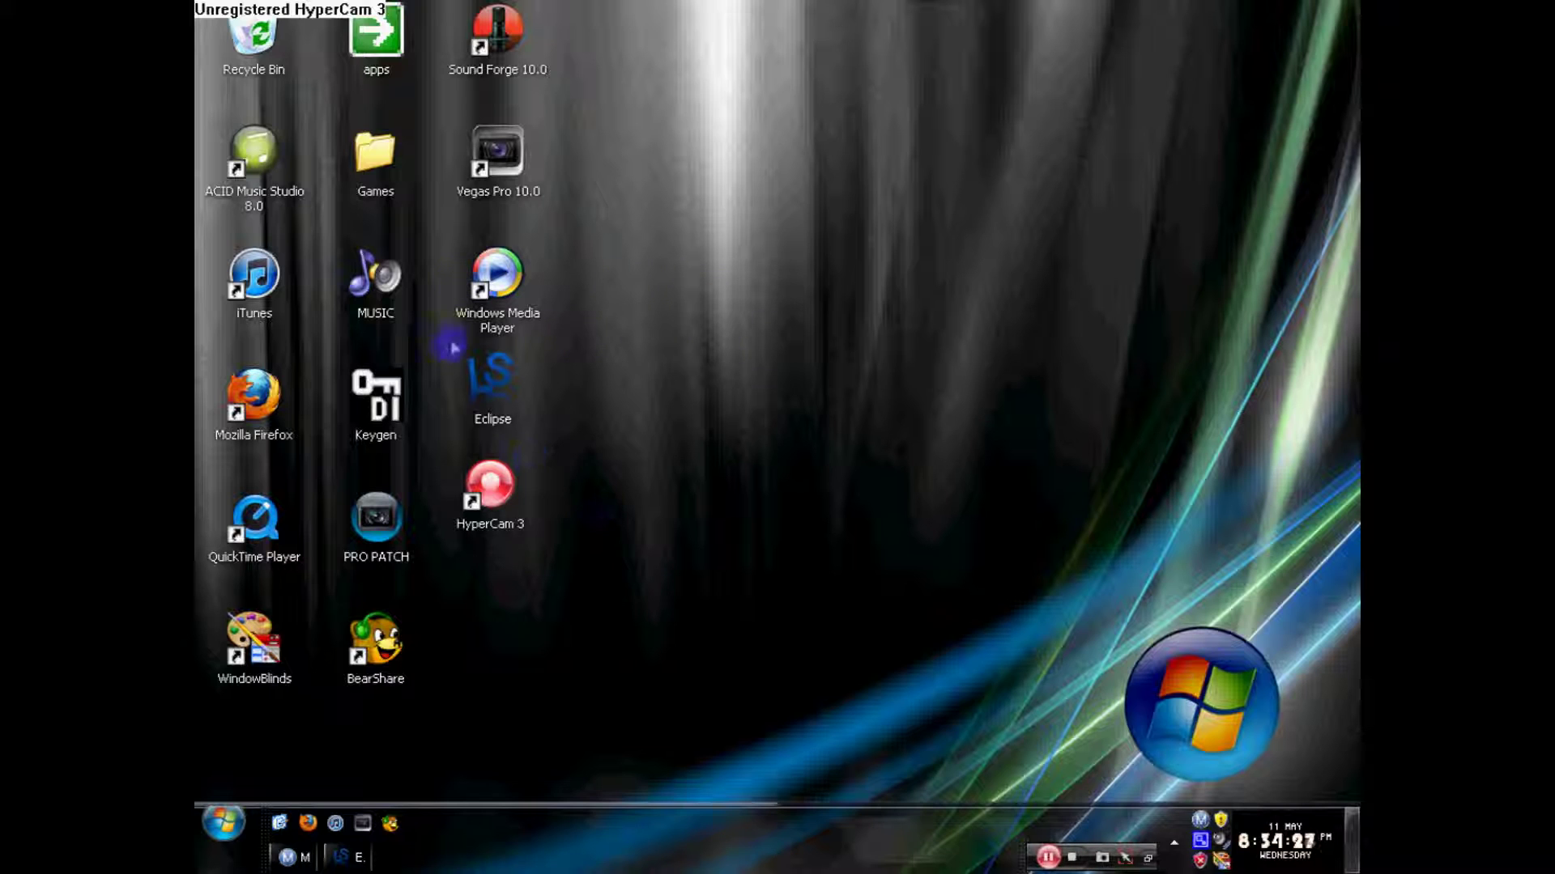
Select and rearrange the Eclipse and HyperCam 3 icons on the desktop.
{"action": "left_click_drag", "start_coordinate": [451, 340], "coordinate": [697, 530]}
{"action": "left_click", "coordinate": [946, 754]}
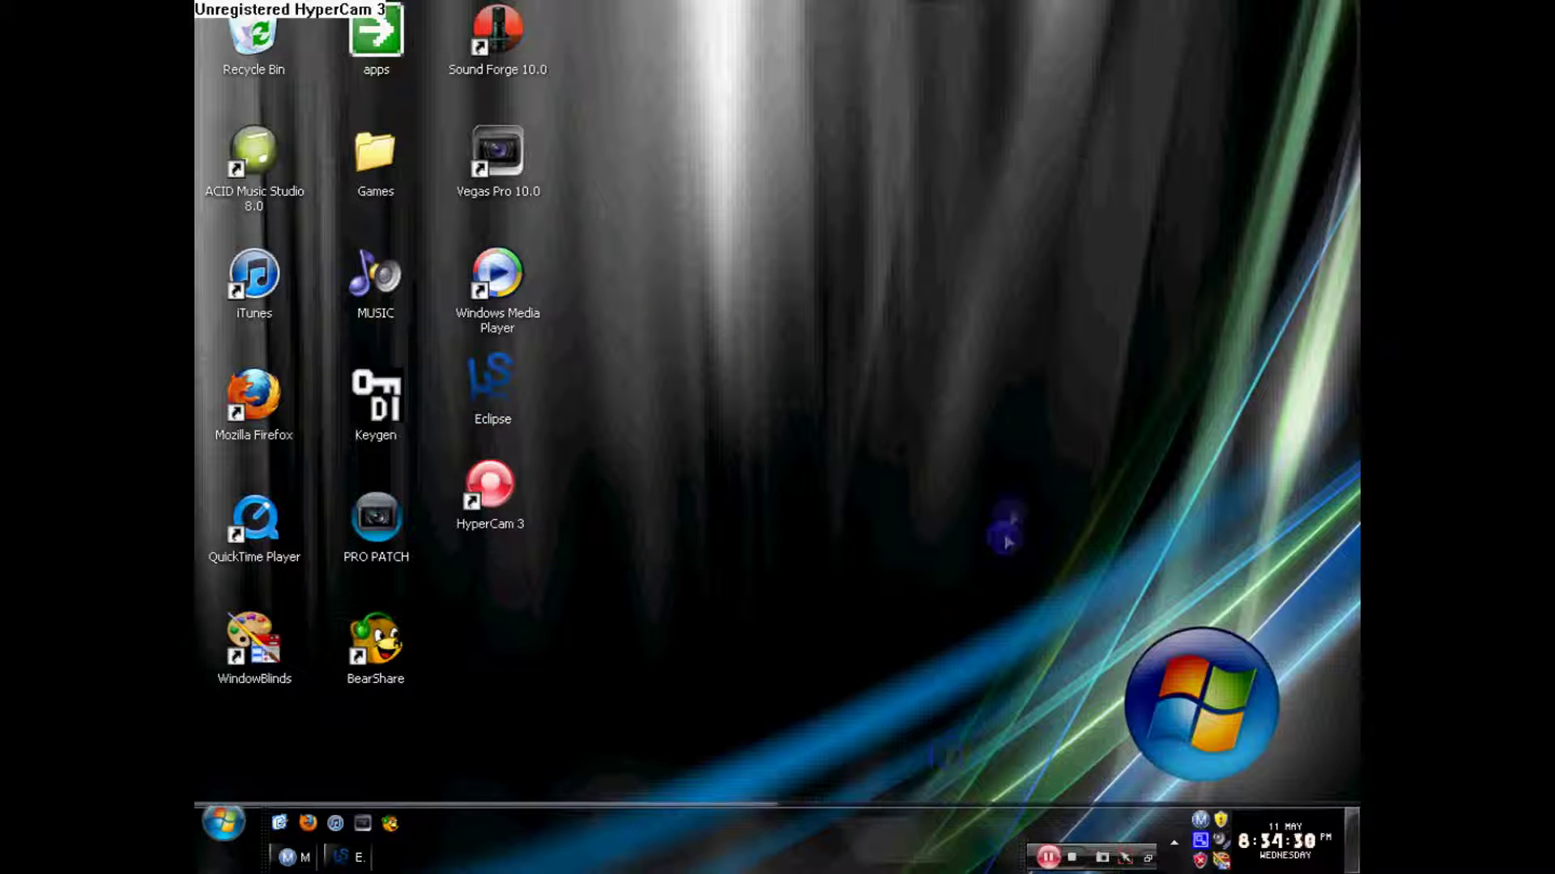
{"action": "left_click_drag", "start_coordinate": [1002, 484], "coordinate": [900, 790]}
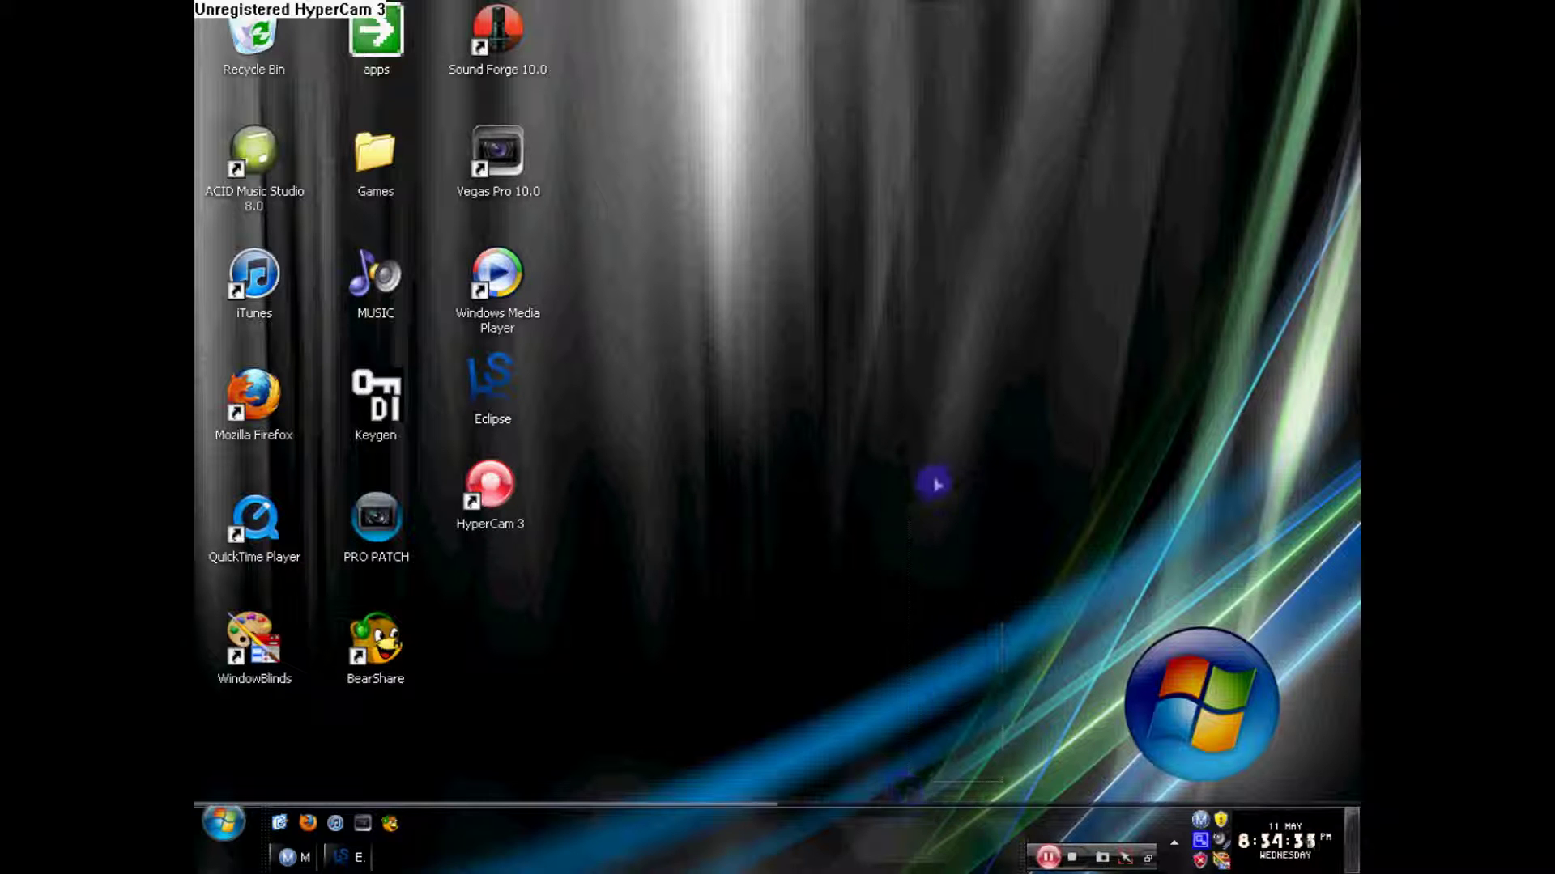
{"action": "mouse_move", "coordinate": [934, 482]}
{"action": "left_mouse_down"}
{"action": "mouse_move", "coordinate": [911, 828]}
{"action": "mouse_move", "coordinate": [964, 804]}
{"action": "mouse_move", "coordinate": [937, 514]}
{"action": "left_mouse_up"}
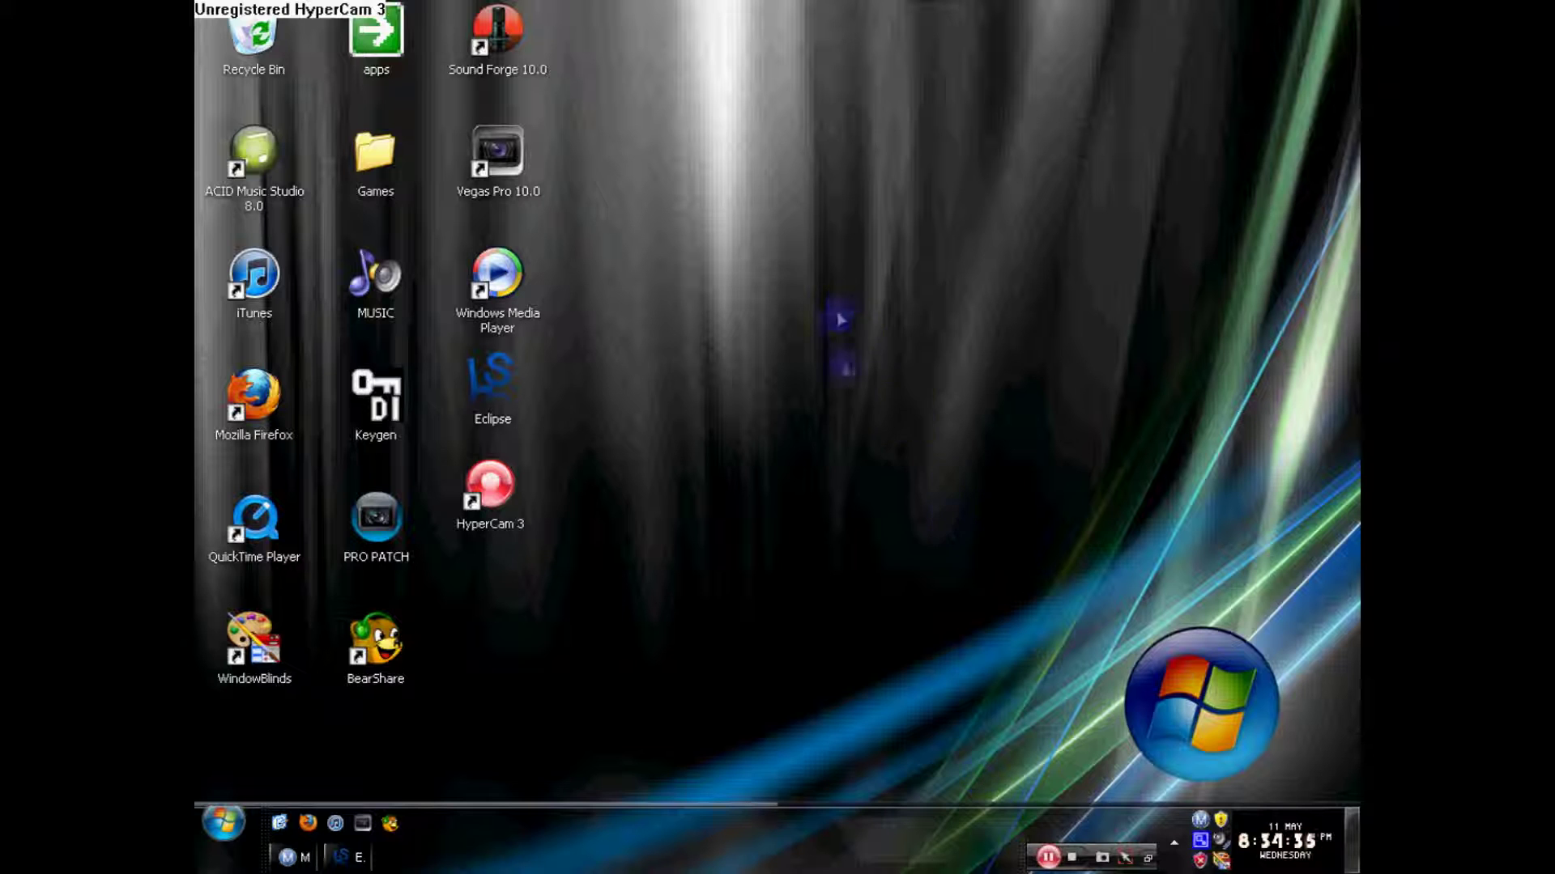
{"action": "left_click_drag", "start_coordinate": [841, 306], "coordinate": [1038, 813]}
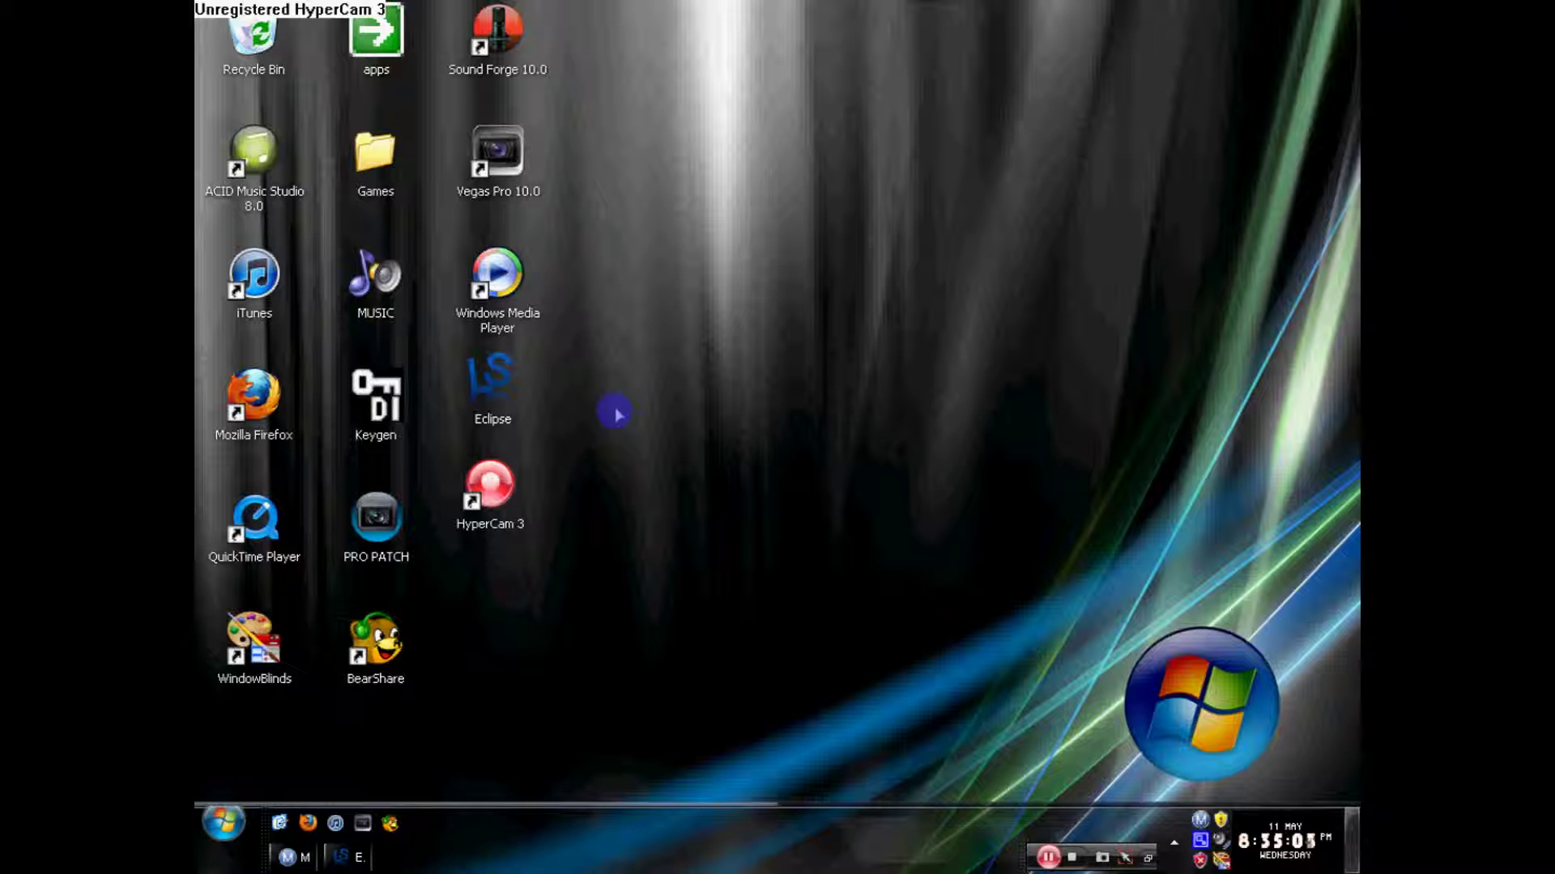
Load the connected USB drive in Modio's Xbox 360 Device Explorer.
{"action": "left_click", "coordinate": [295, 858]}
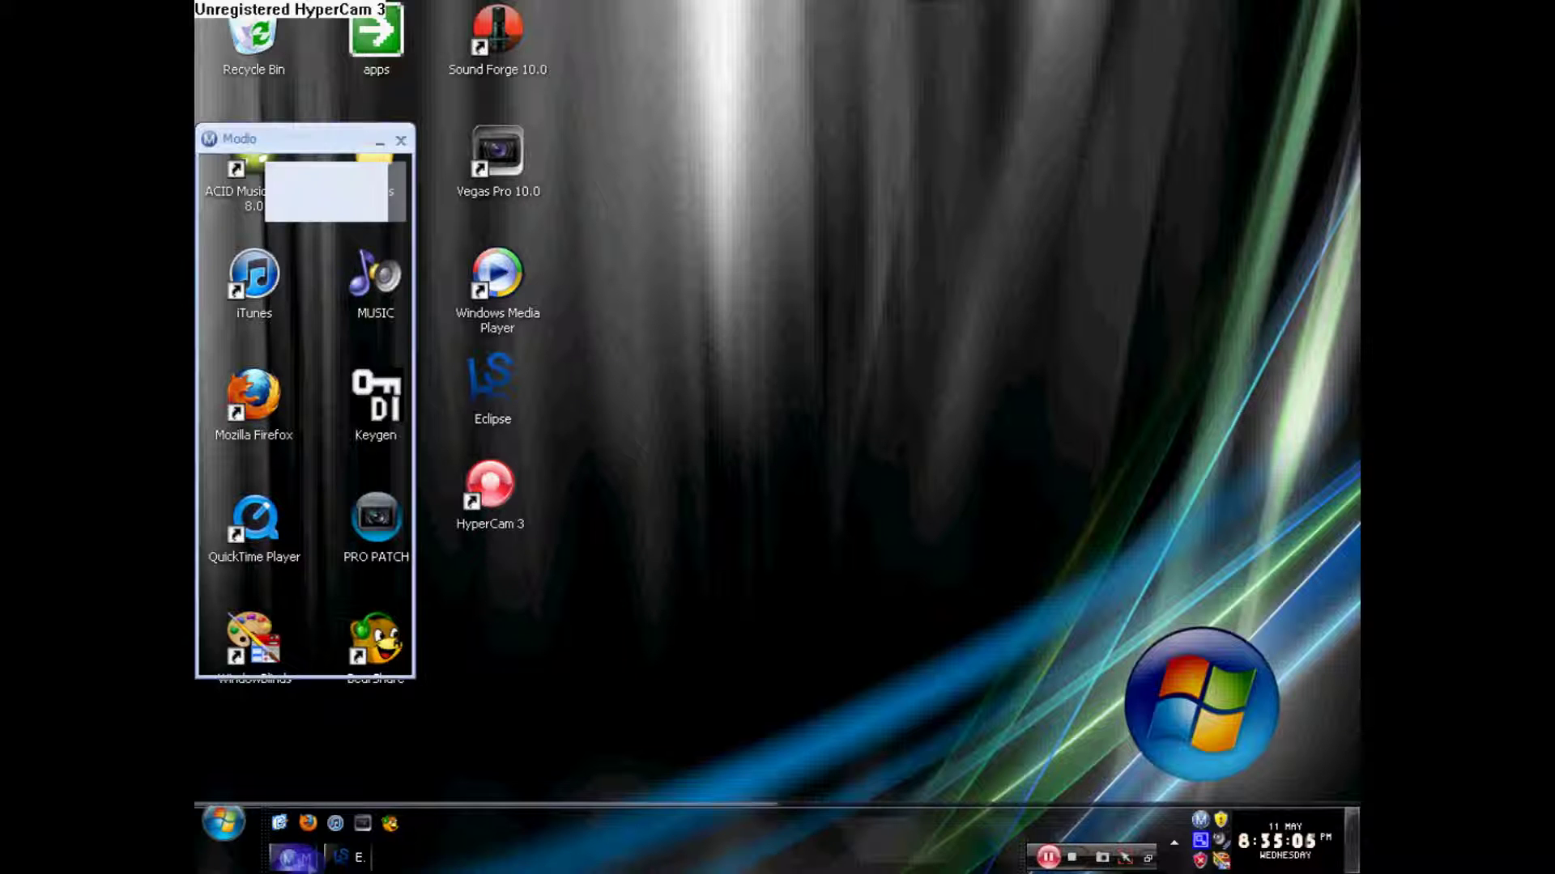
{"action": "left_click_drag", "start_coordinate": [278, 146], "coordinate": [761, 119]}
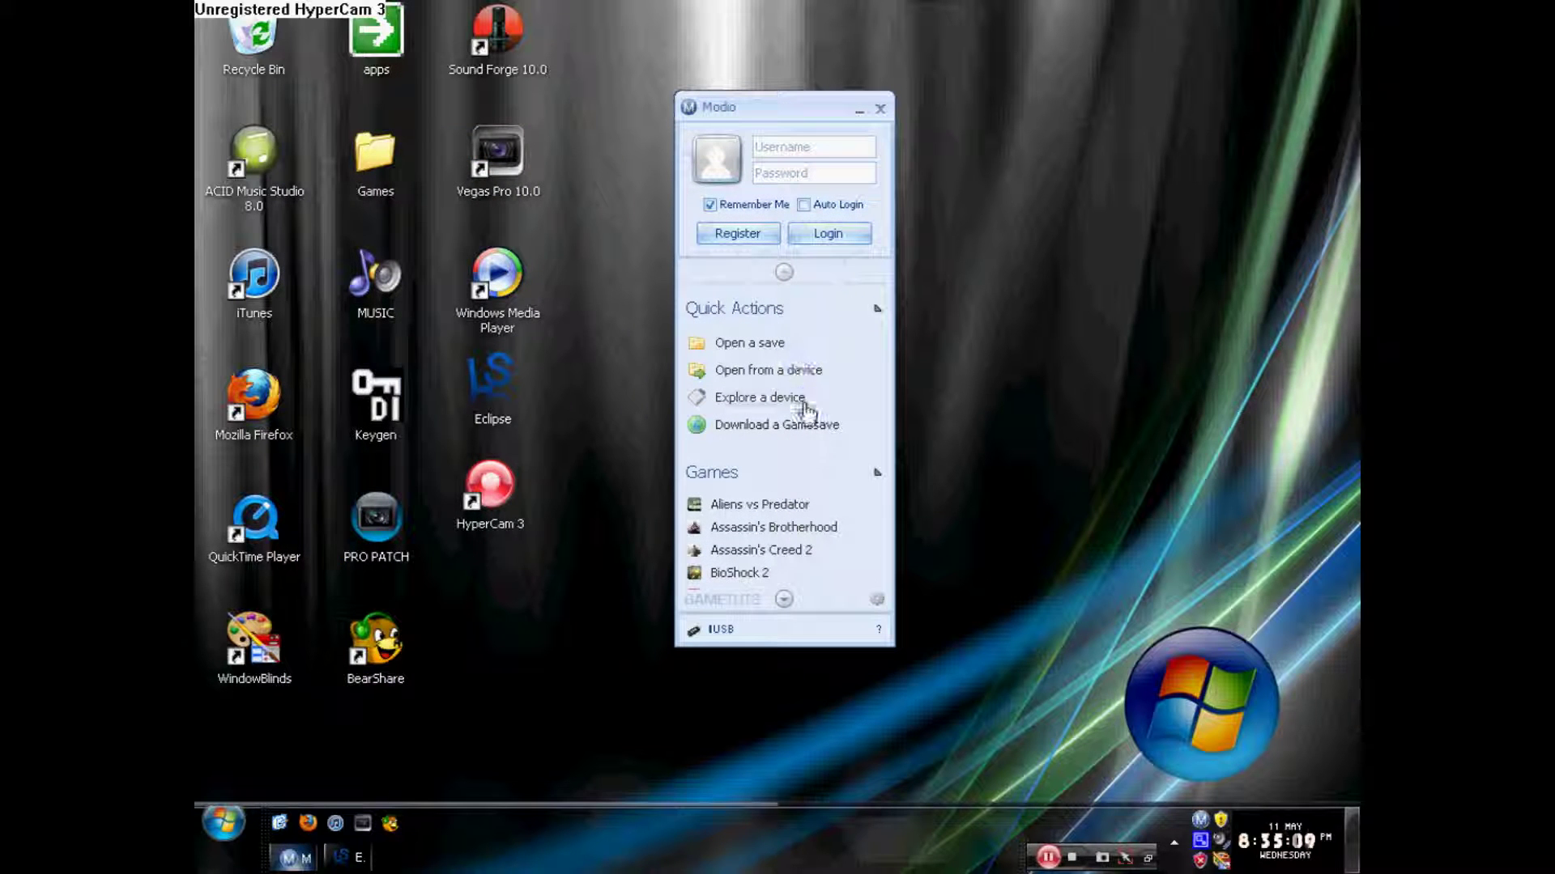
{"action": "left_click", "coordinate": [768, 397]}
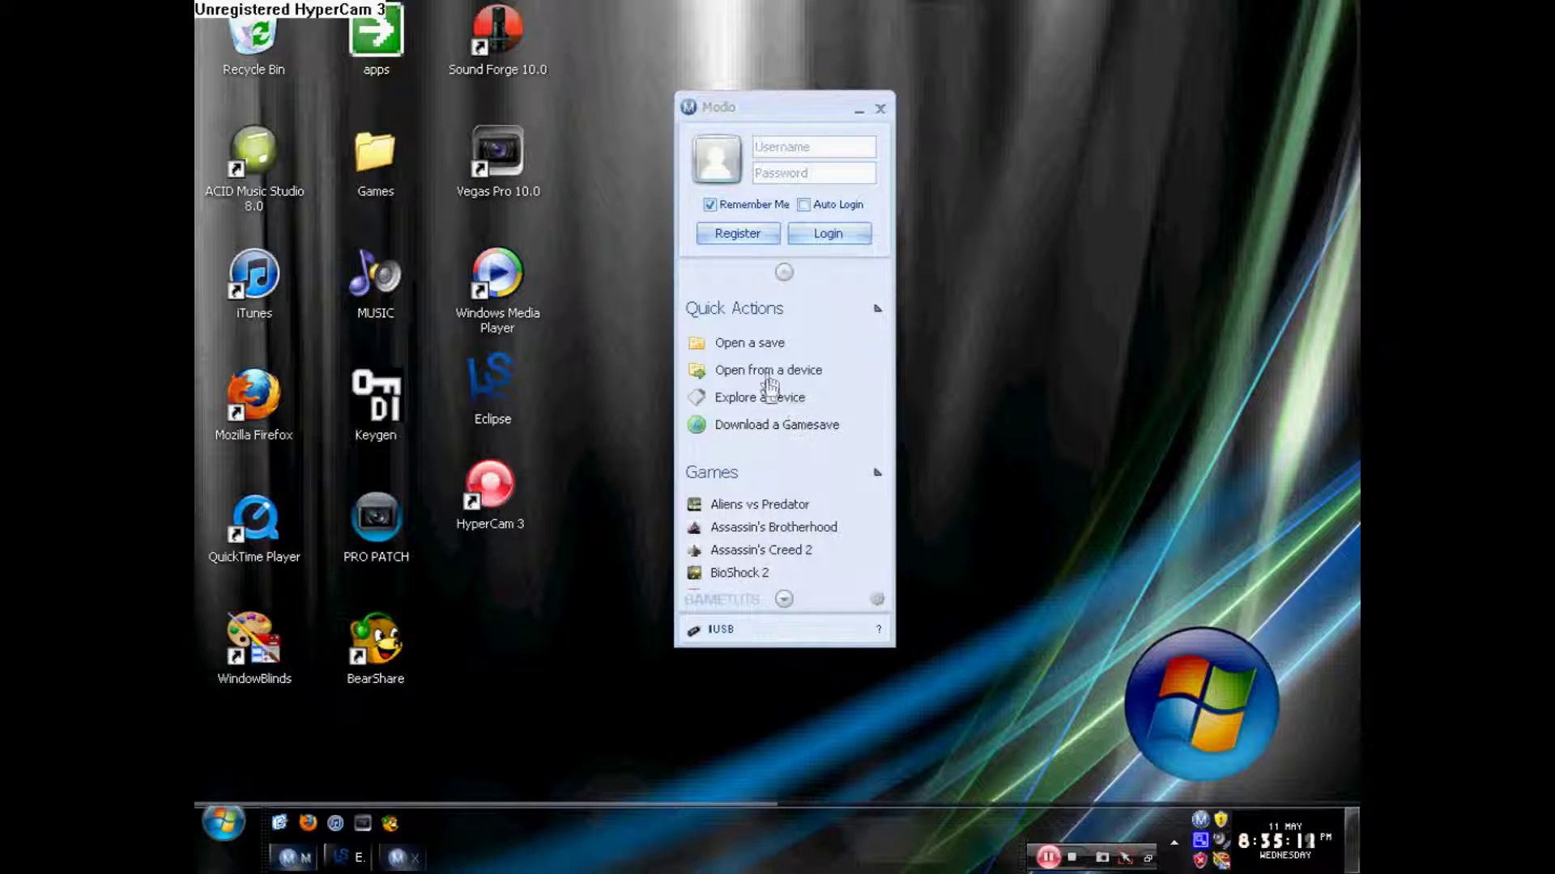
{"action": "left_click_drag", "start_coordinate": [762, 79], "coordinate": [583, 86]}
{"action": "left_click", "coordinate": [454, 117]}
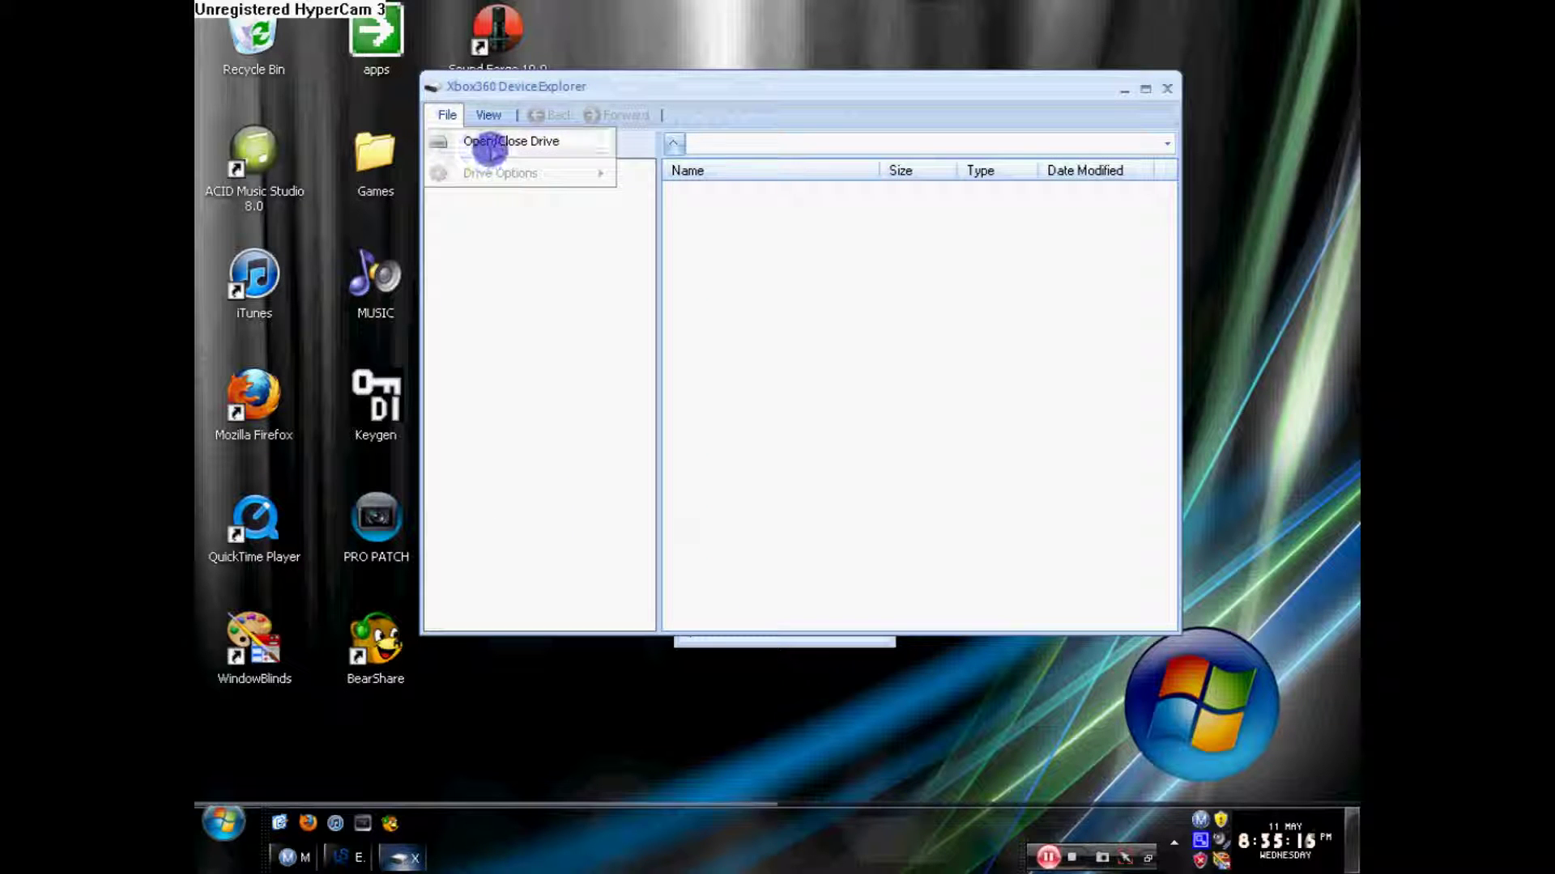
{"action": "left_click", "coordinate": [488, 142]}
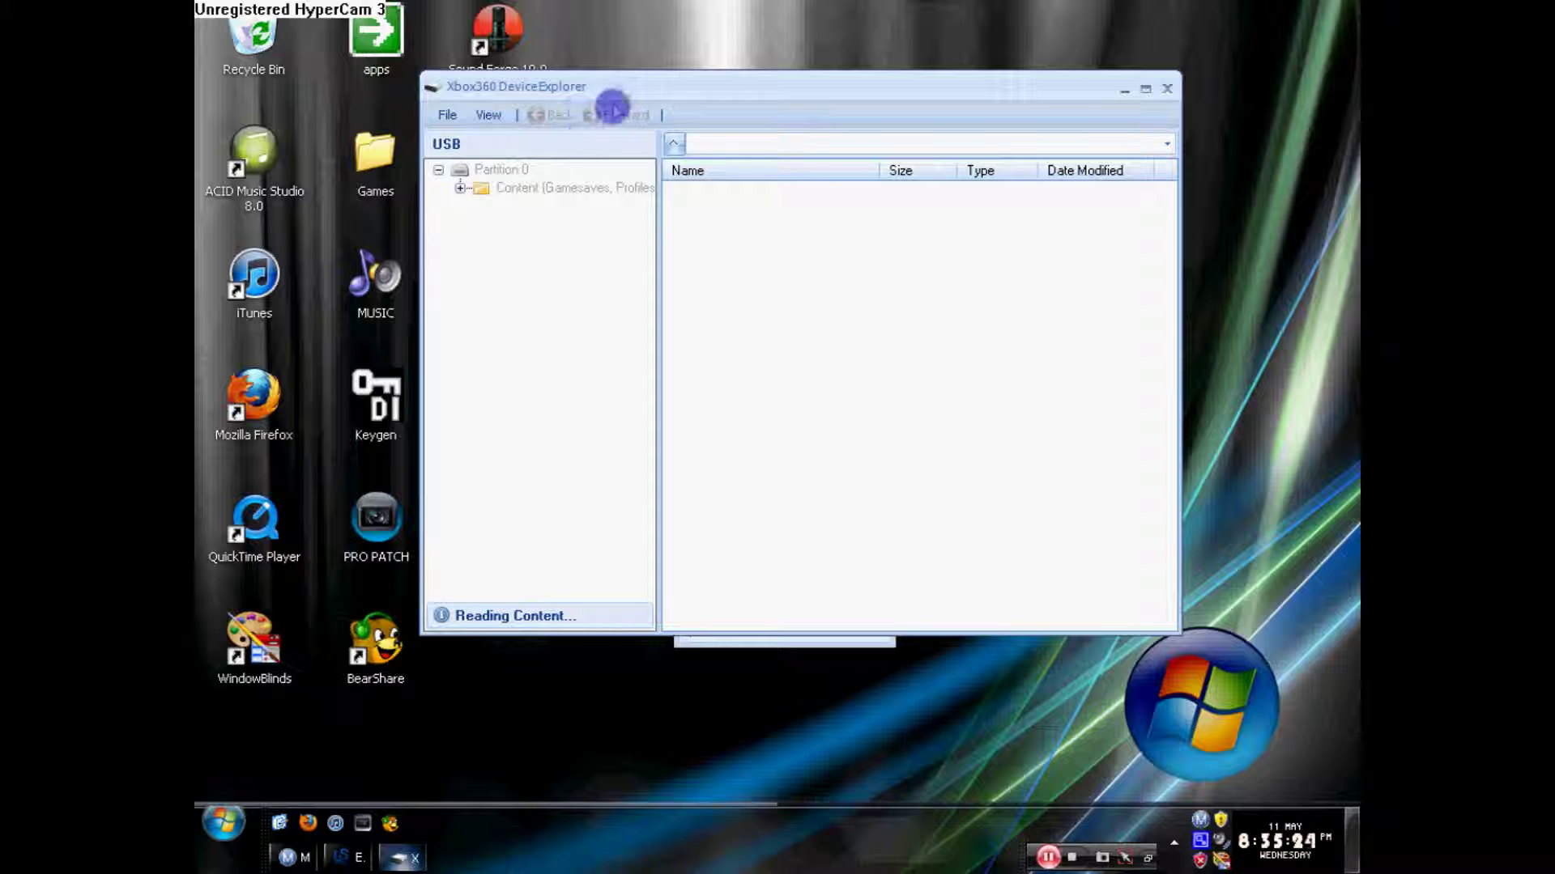
Browse the drive through Content and Profile Storage into the Profiles folder.
{"action": "left_click_drag", "start_coordinate": [622, 75], "coordinate": [608, 78]}
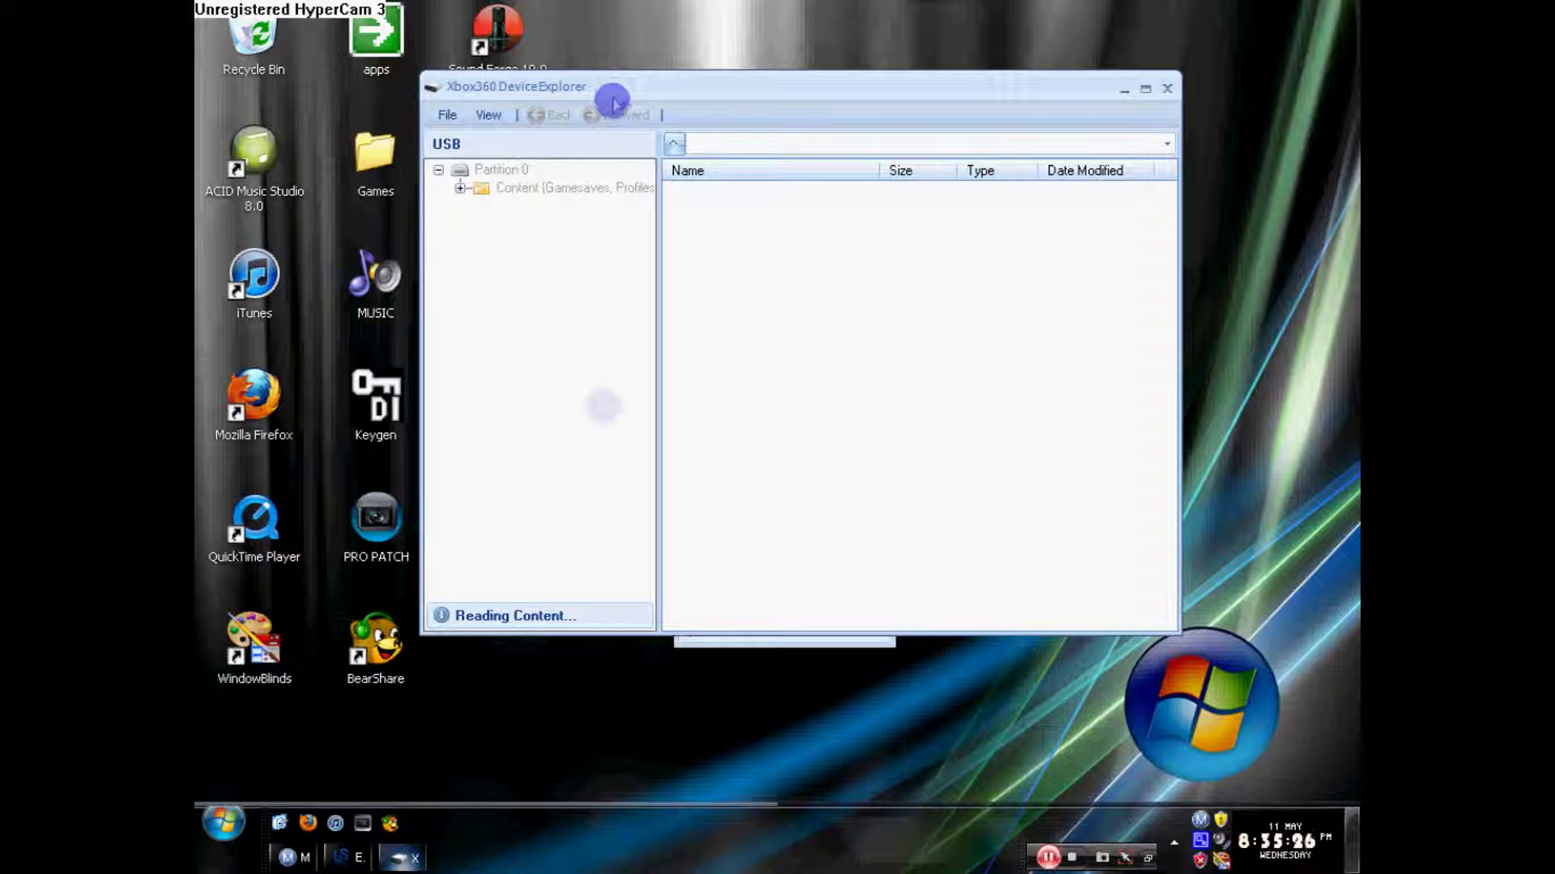
{"action": "double_click", "coordinate": [605, 194]}
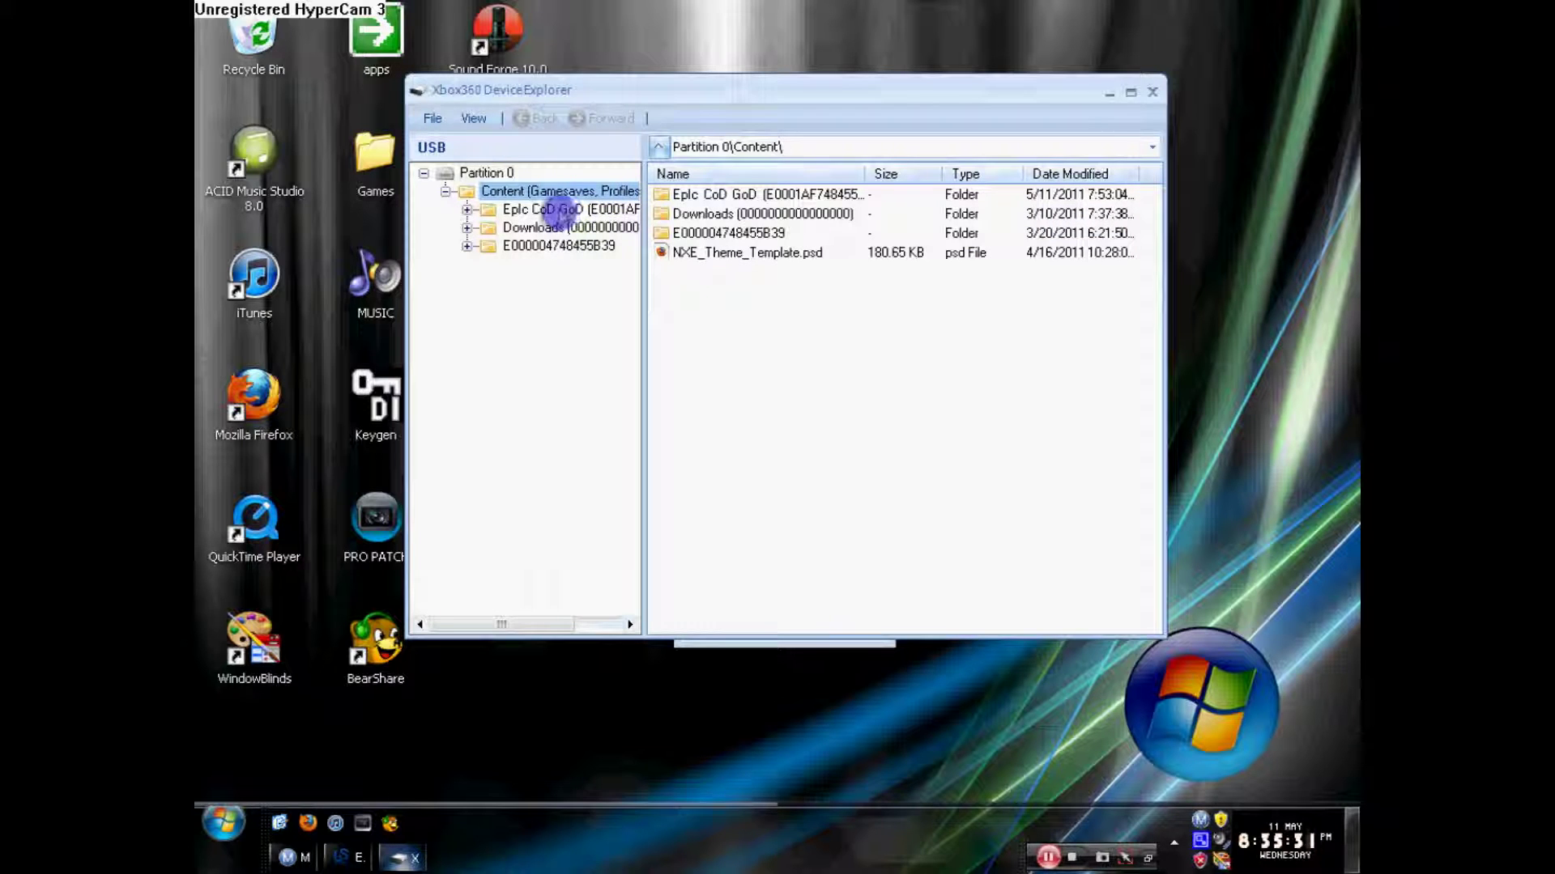
{"action": "double_click", "coordinate": [539, 210]}
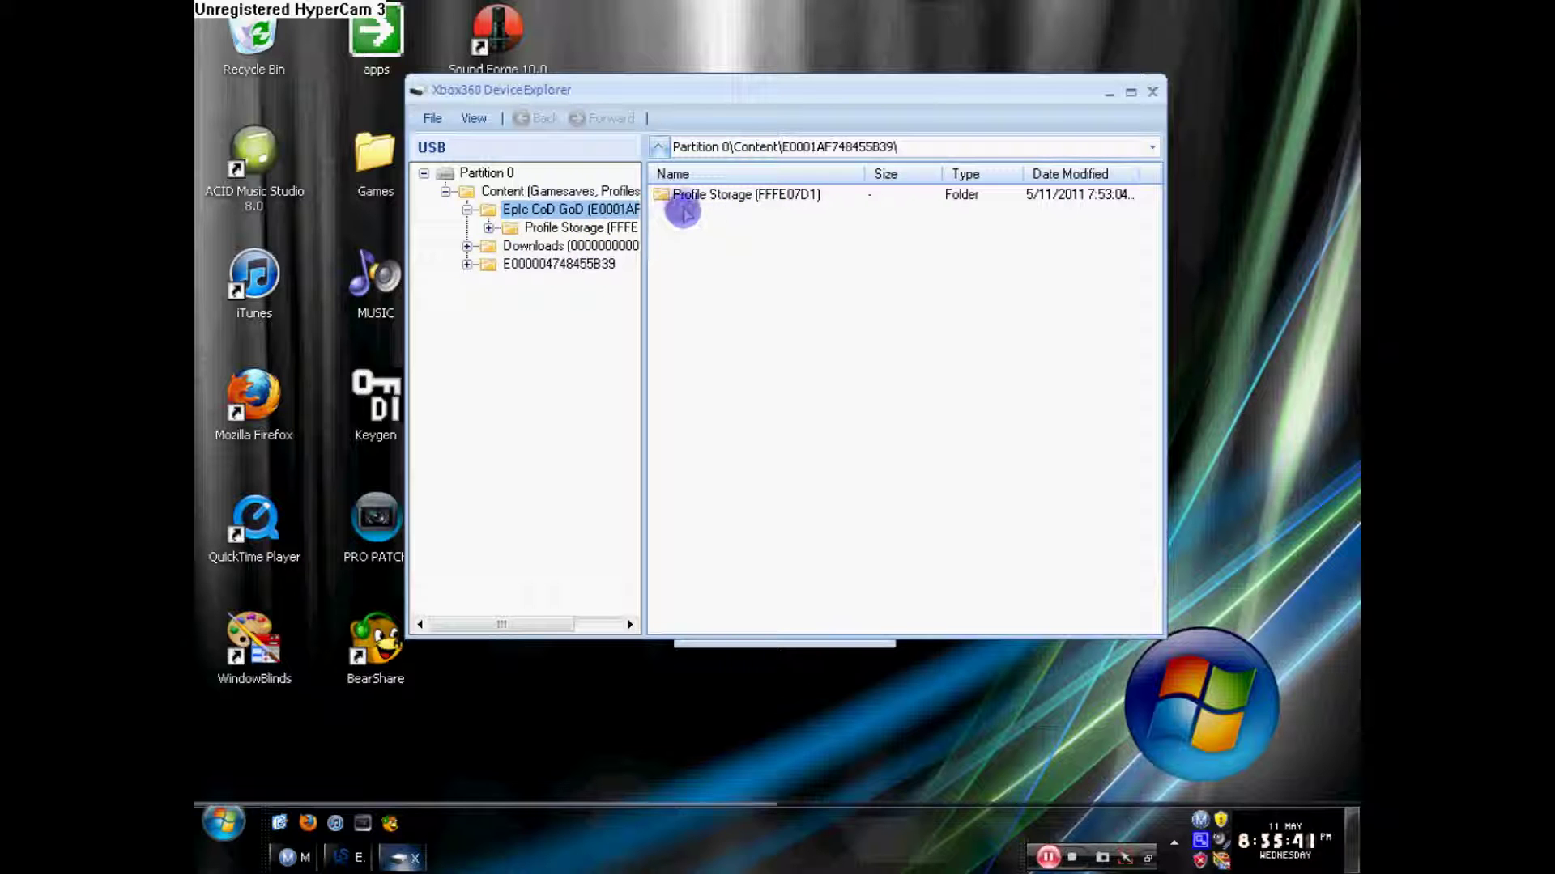
{"action": "left_click", "coordinate": [620, 227]}
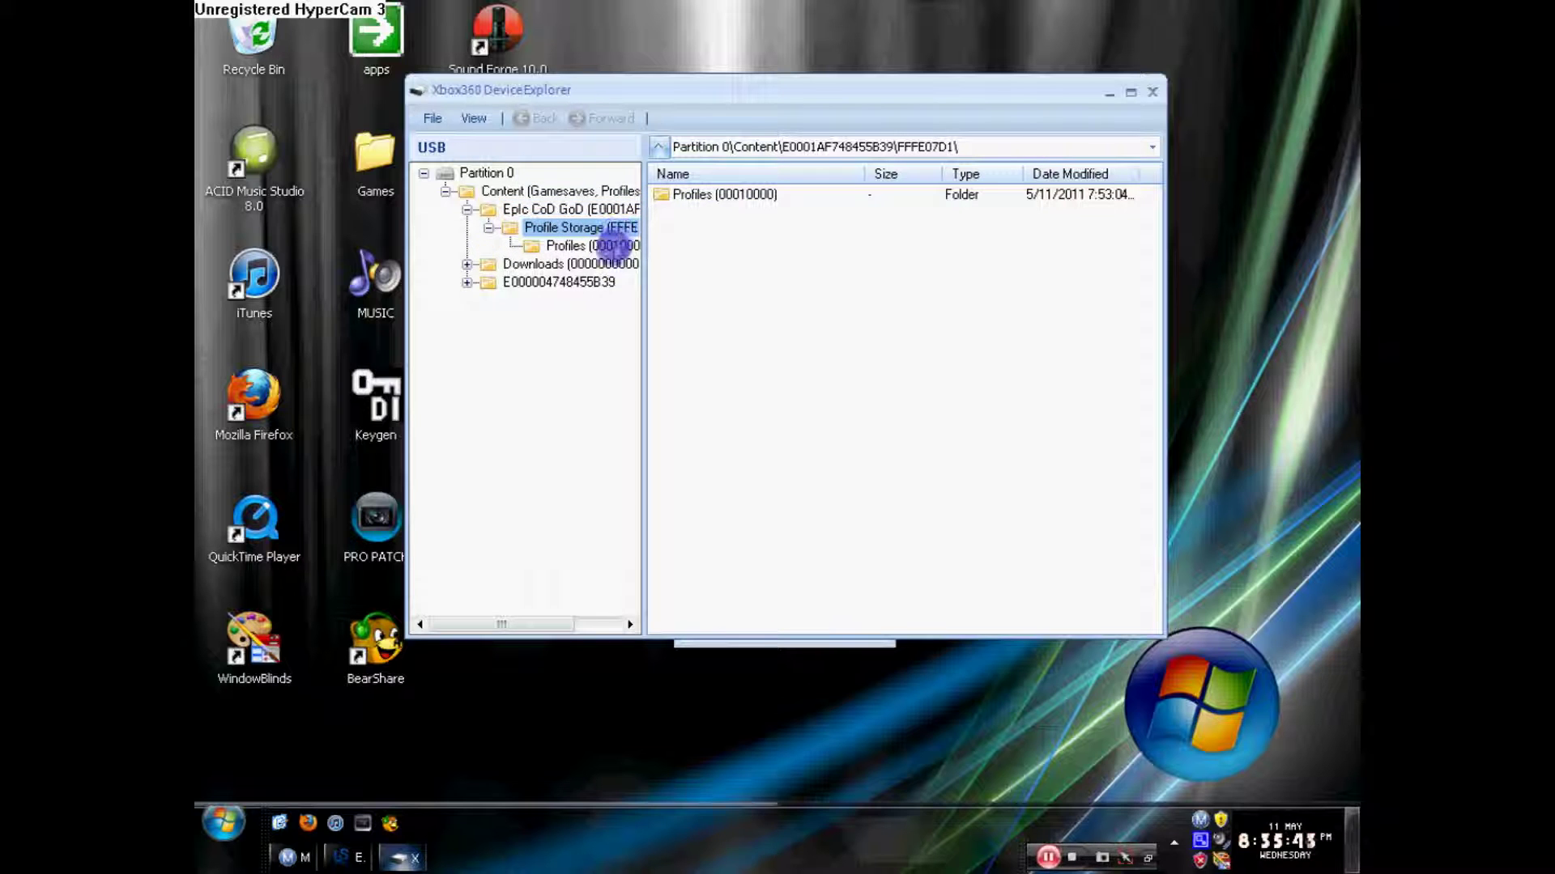
{"action": "left_click", "coordinate": [607, 245]}
Extract the 13.62 MB profile file to the desktop, then close the Device Explorer.
{"action": "right_click", "coordinate": [712, 195]}
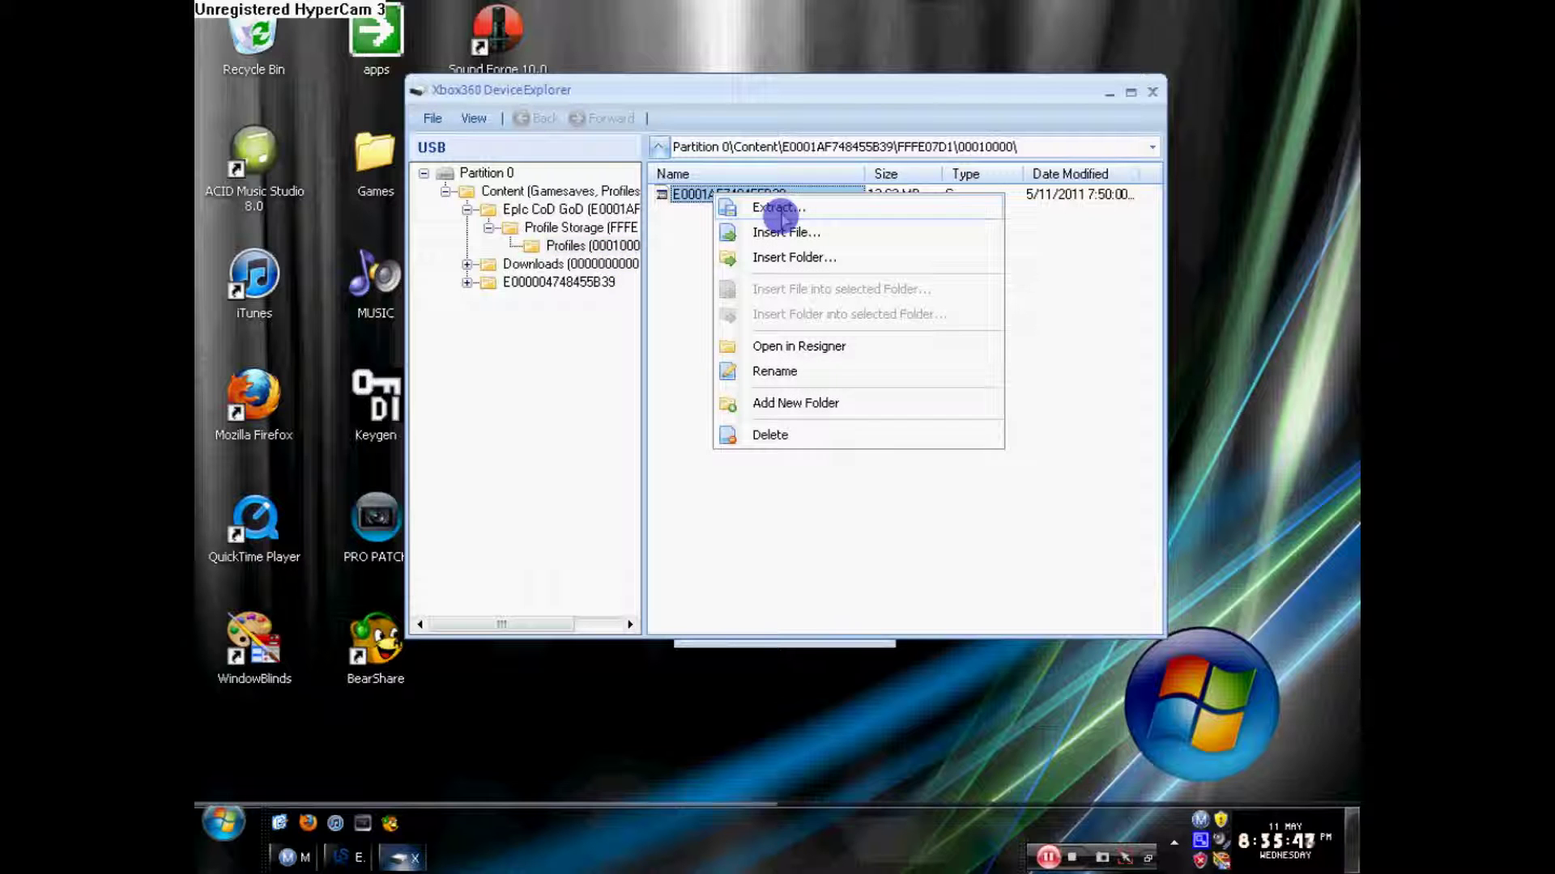
{"action": "left_click", "coordinate": [778, 212]}
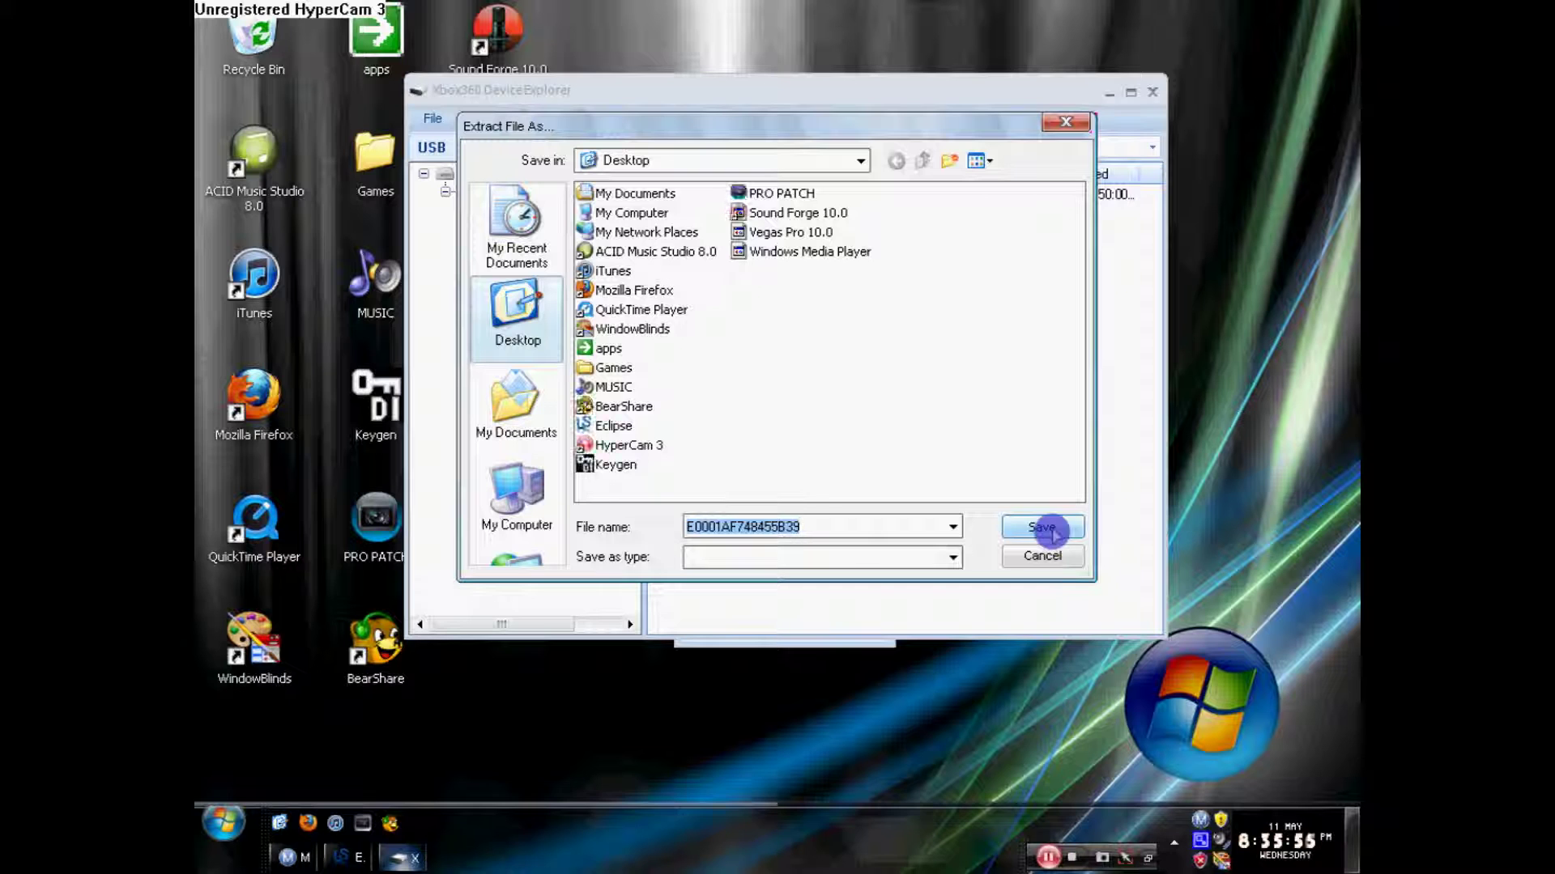
{"action": "left_click", "coordinate": [1050, 531]}
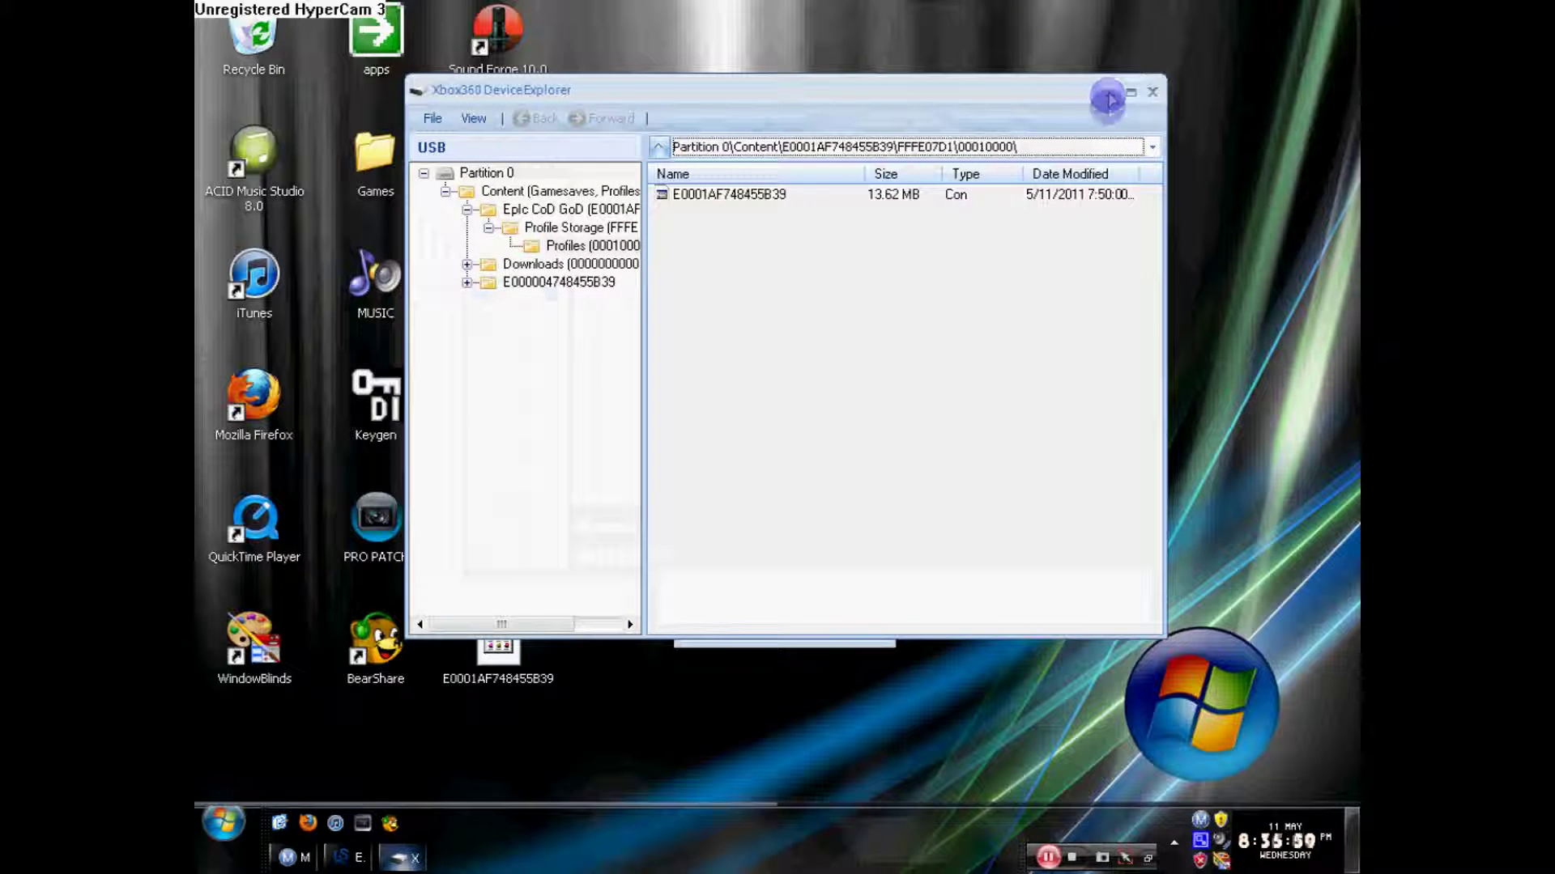
{"action": "left_click", "coordinate": [1131, 92]}
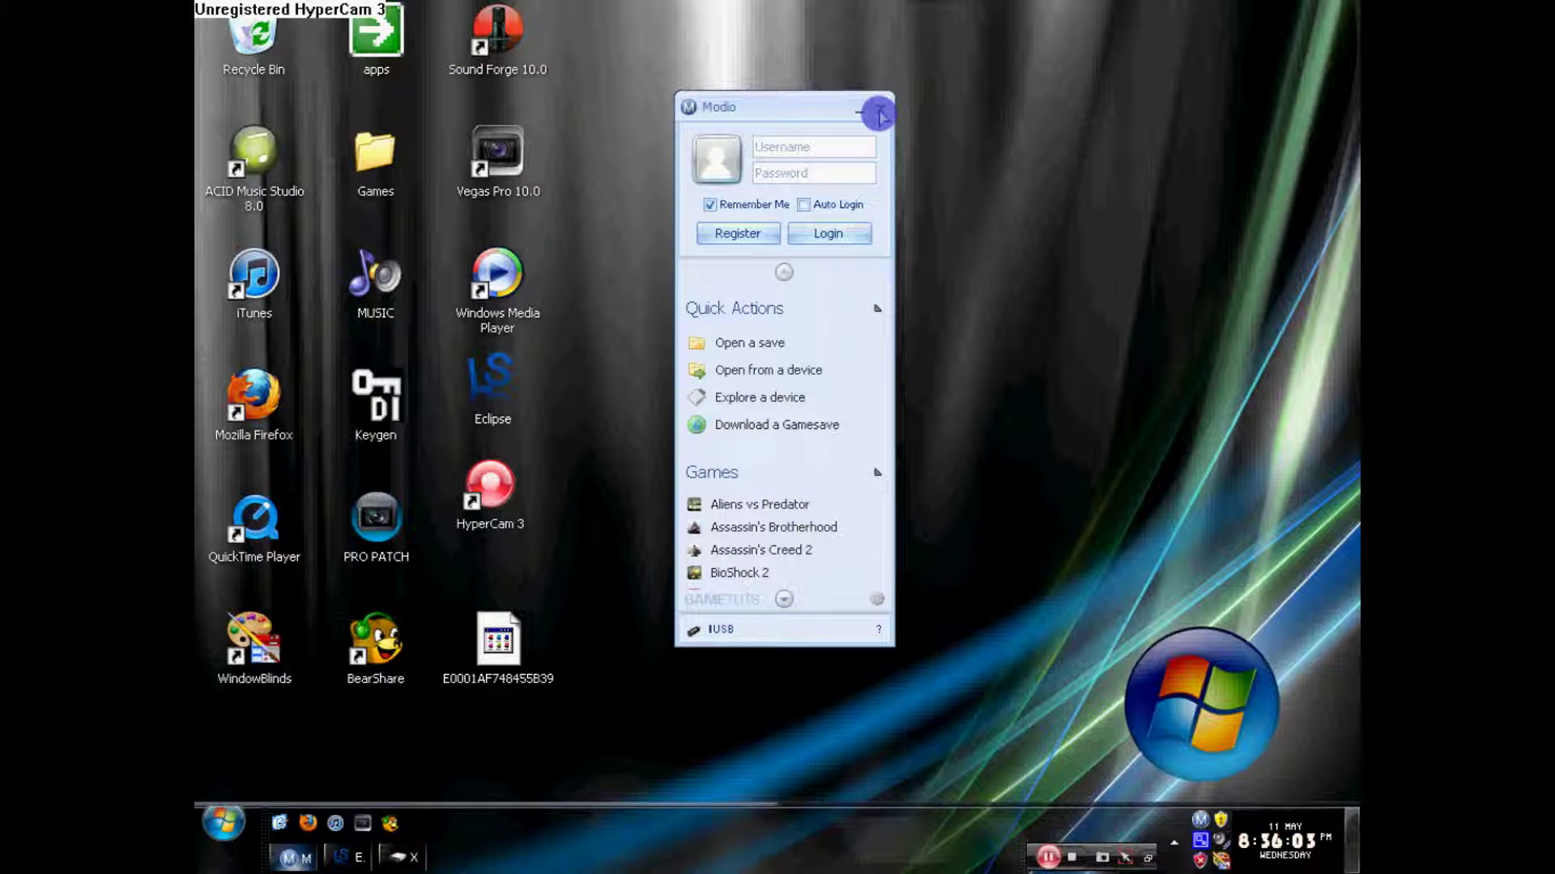
Close Modio and bring the Eclipse window to the screen centre.
{"action": "left_click", "coordinate": [877, 110]}
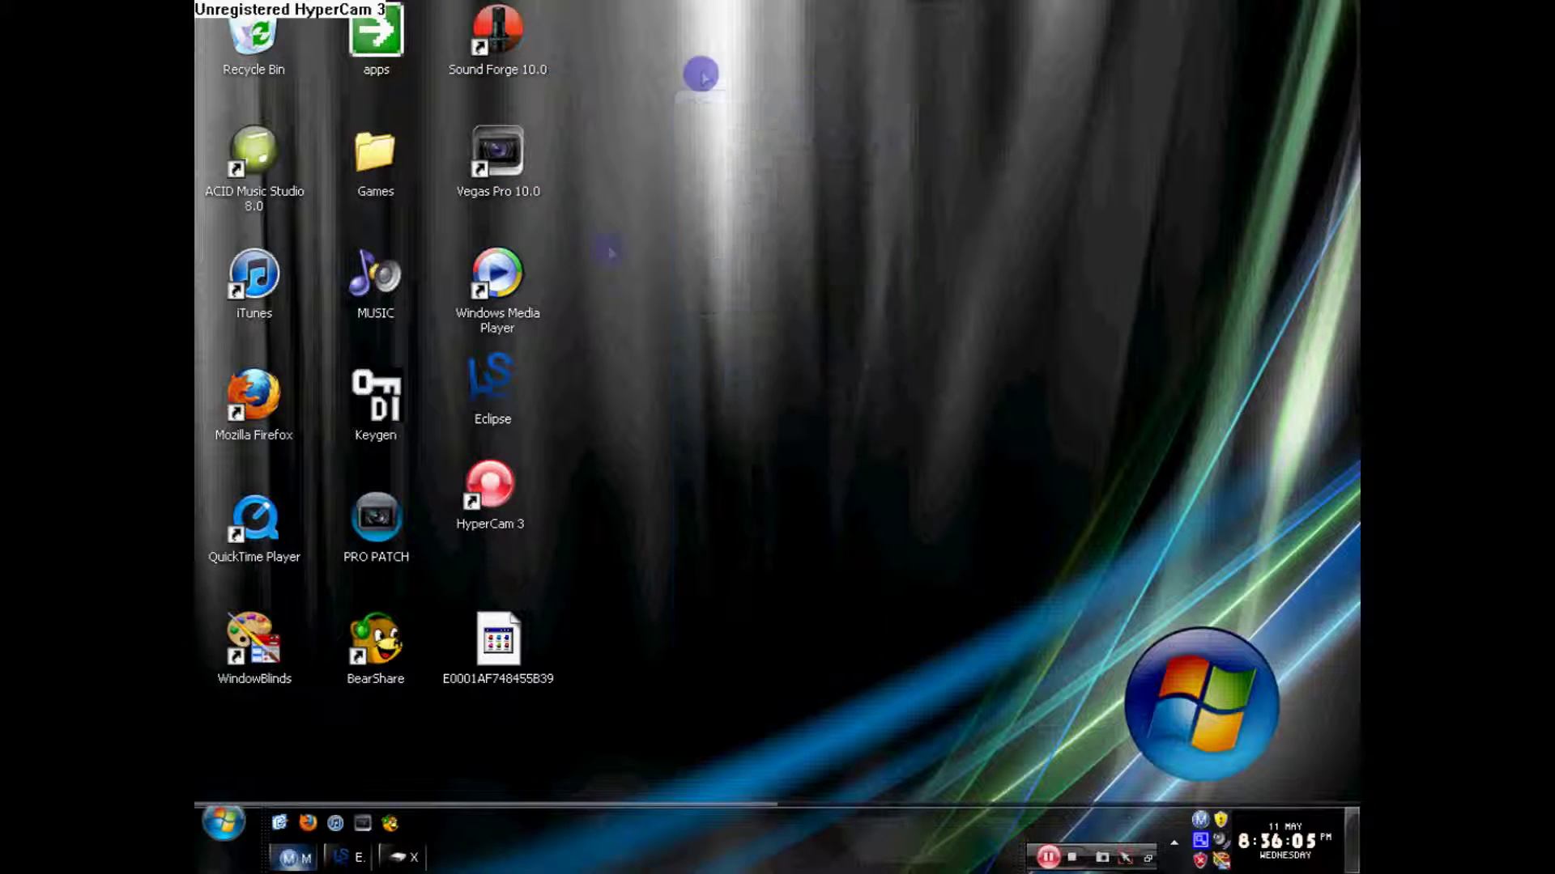
{"action": "left_click", "coordinate": [335, 863]}
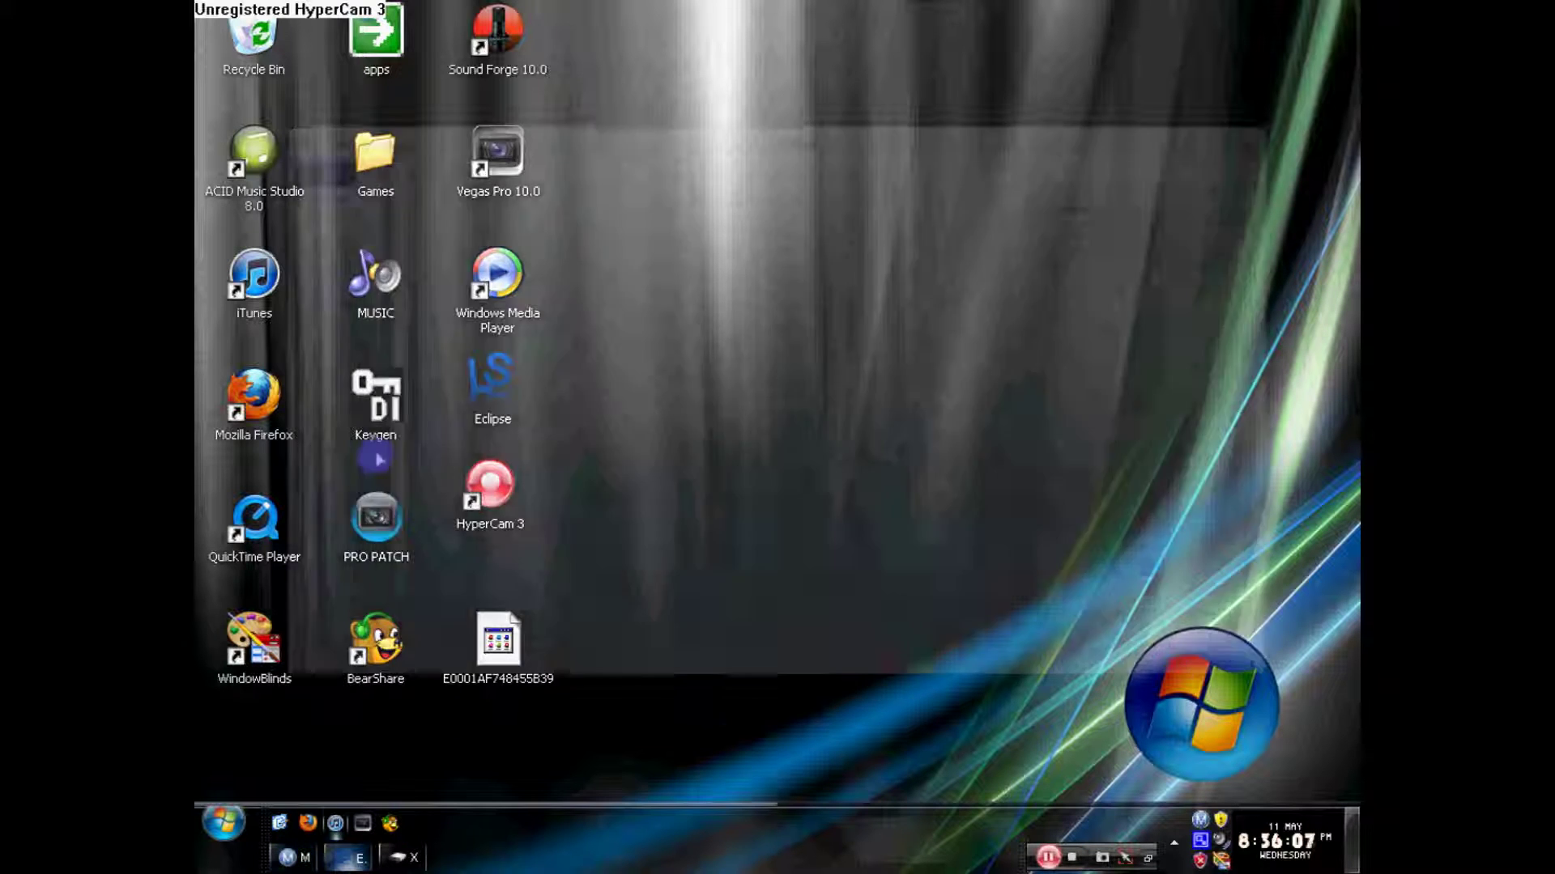
{"action": "left_click_drag", "start_coordinate": [459, 144], "coordinate": [1360, 136]}
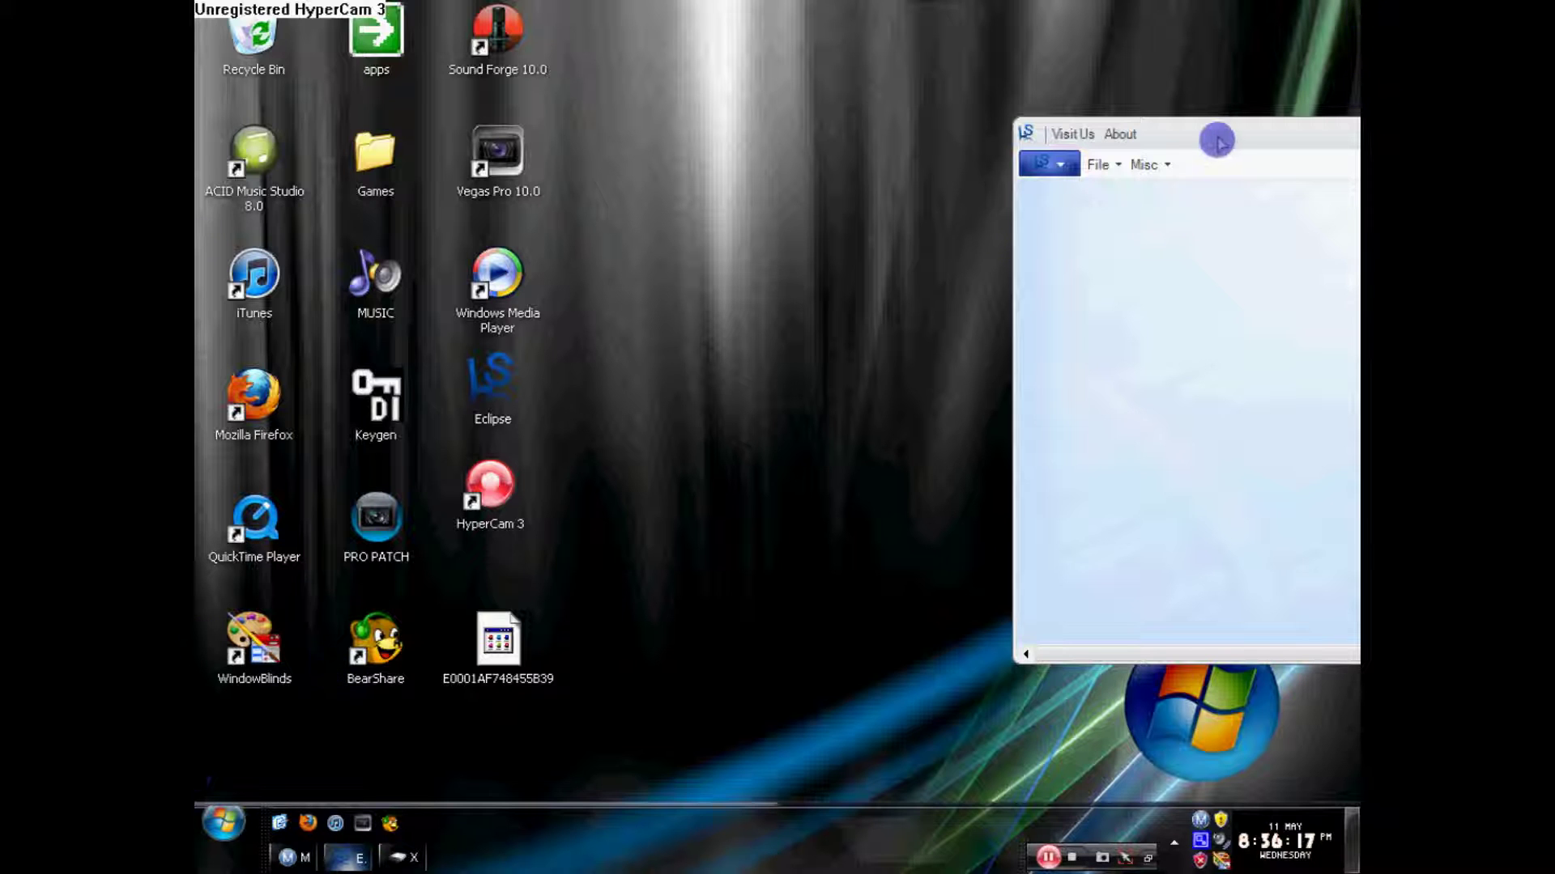
{"action": "left_click_drag", "start_coordinate": [1218, 135], "coordinate": [505, 94]}
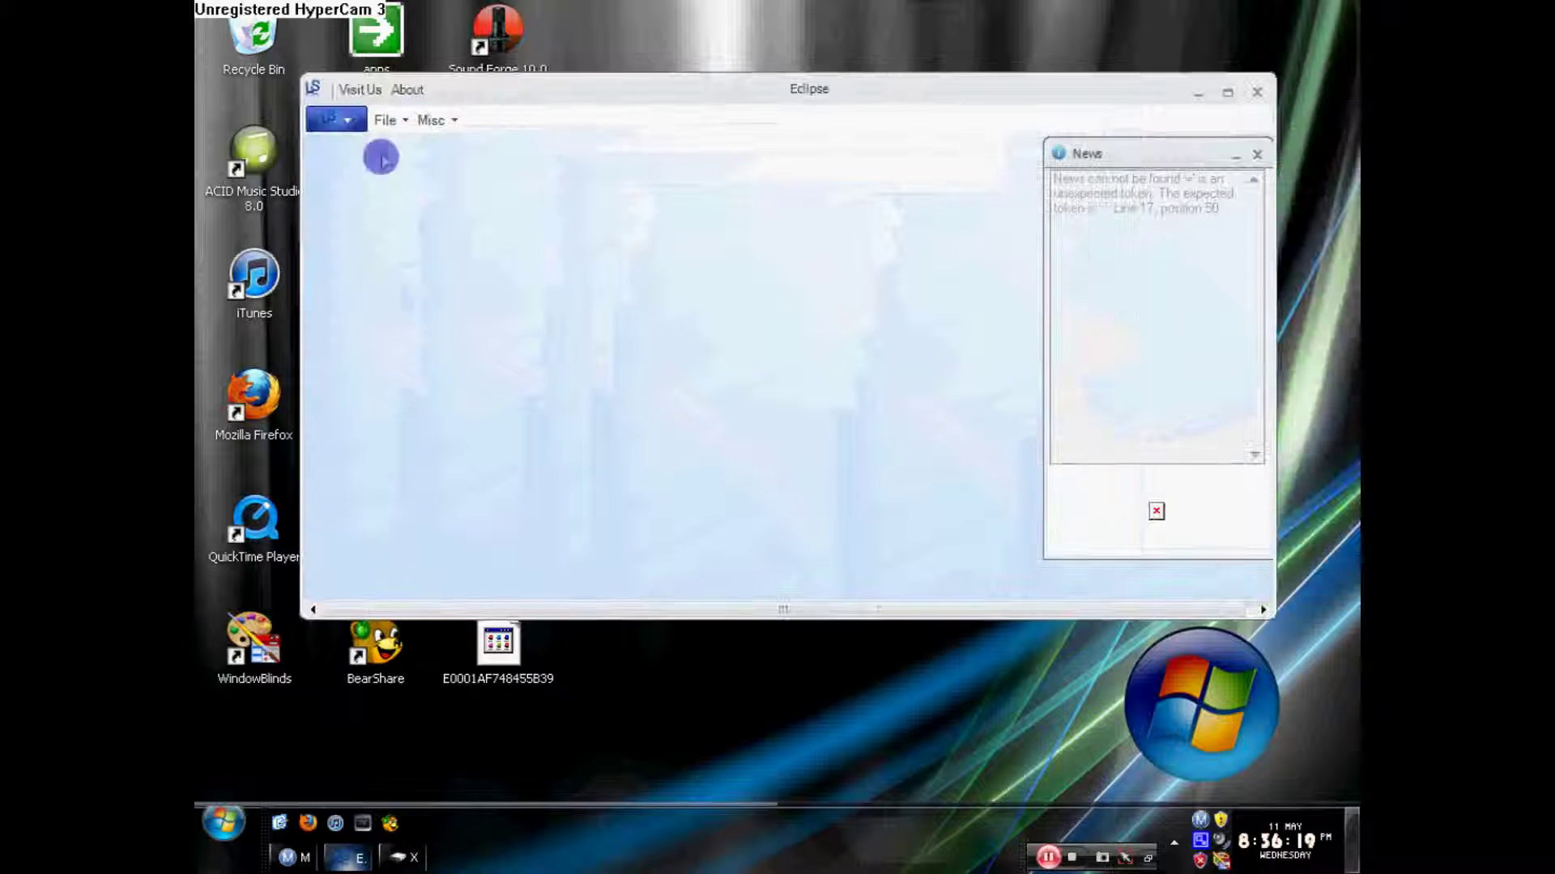
Load the desktop profile file into Eclipse's Avatar Editor.
{"action": "left_click", "coordinate": [340, 123]}
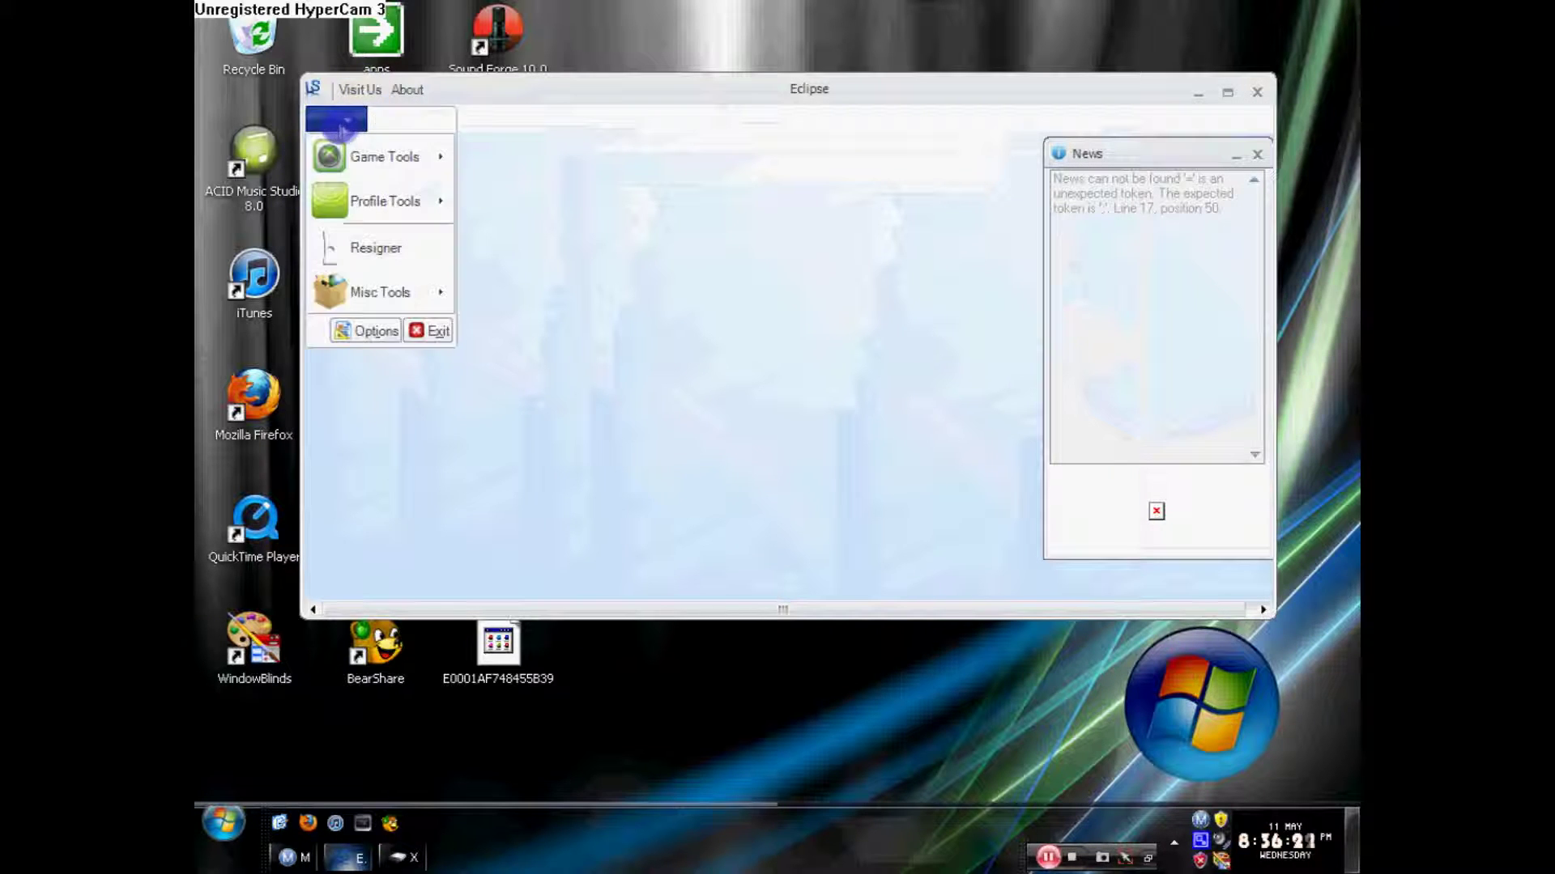
{"action": "mouse_move", "coordinate": [356, 194]}
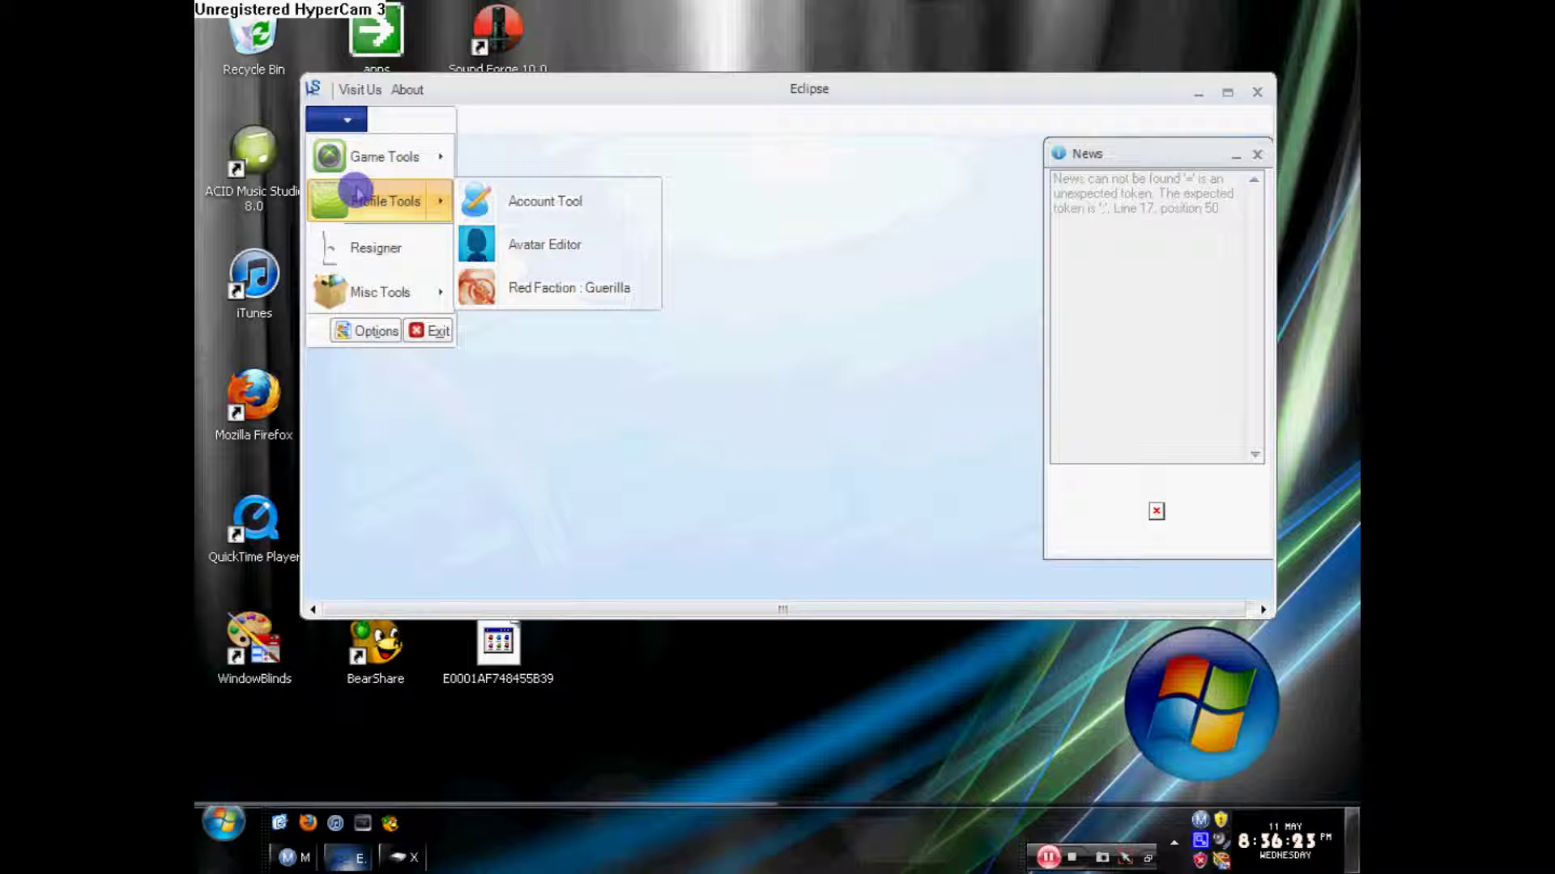
{"action": "left_click", "coordinate": [628, 247]}
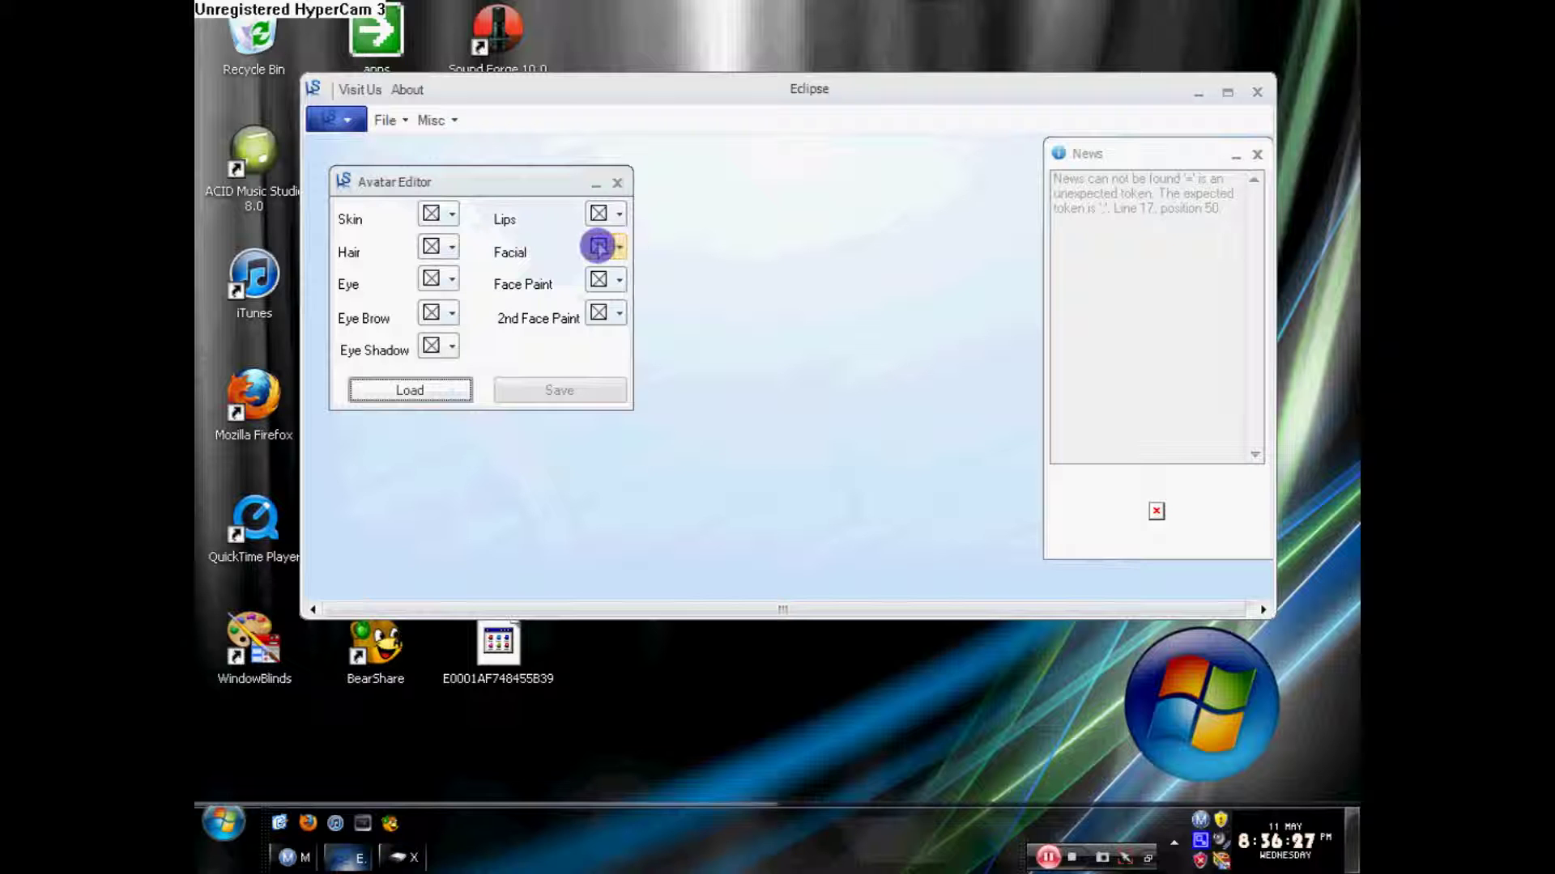
{"action": "left_click", "coordinate": [451, 387]}
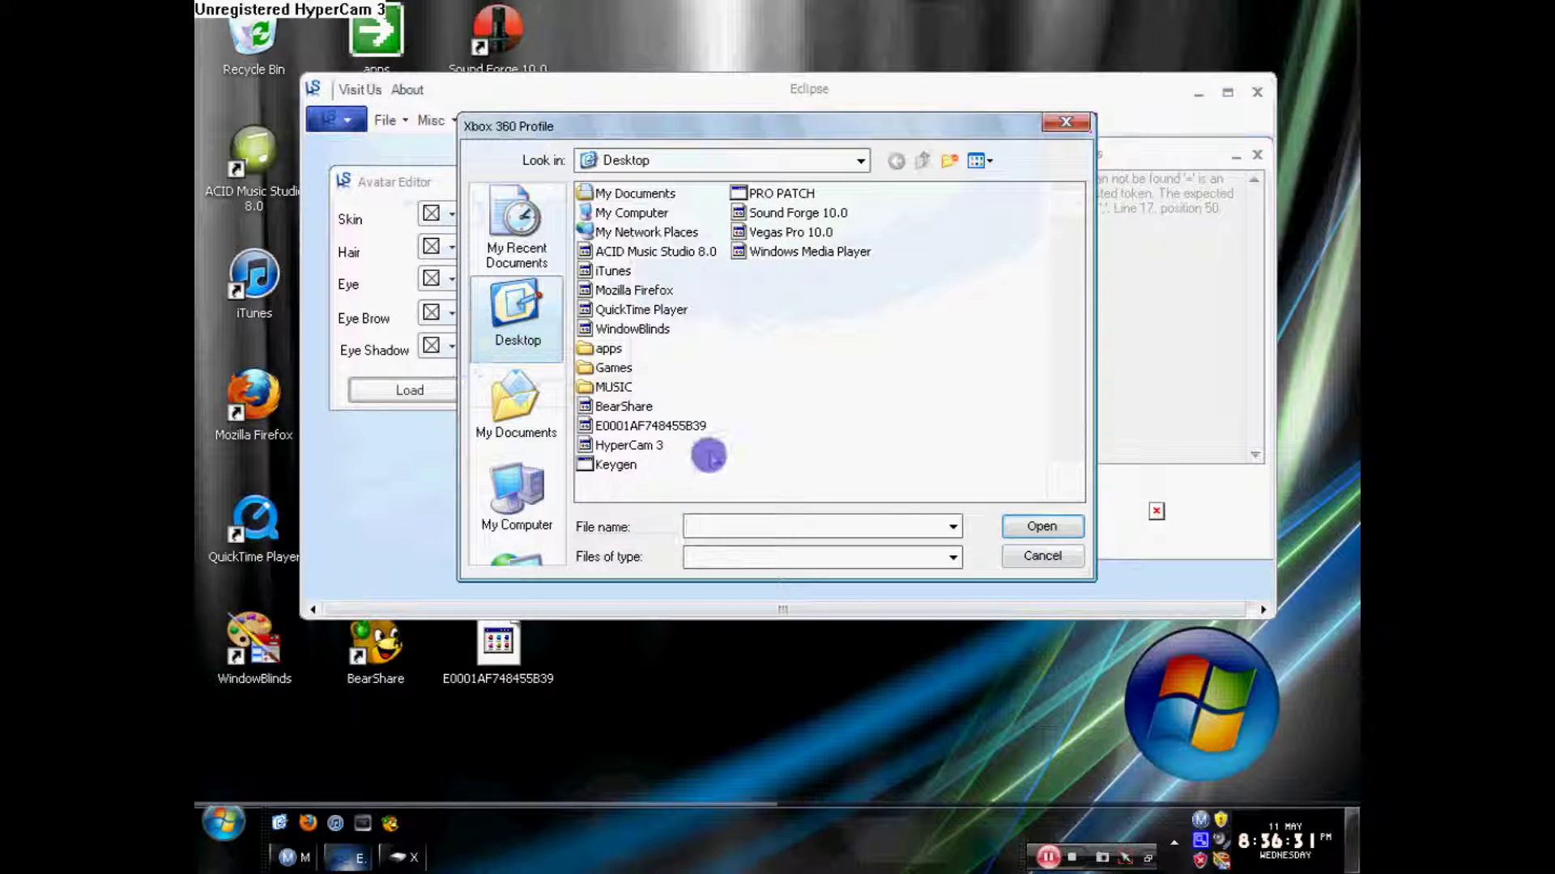
{"action": "left_click", "coordinate": [697, 426]}
{"action": "left_click", "coordinate": [1052, 530]}
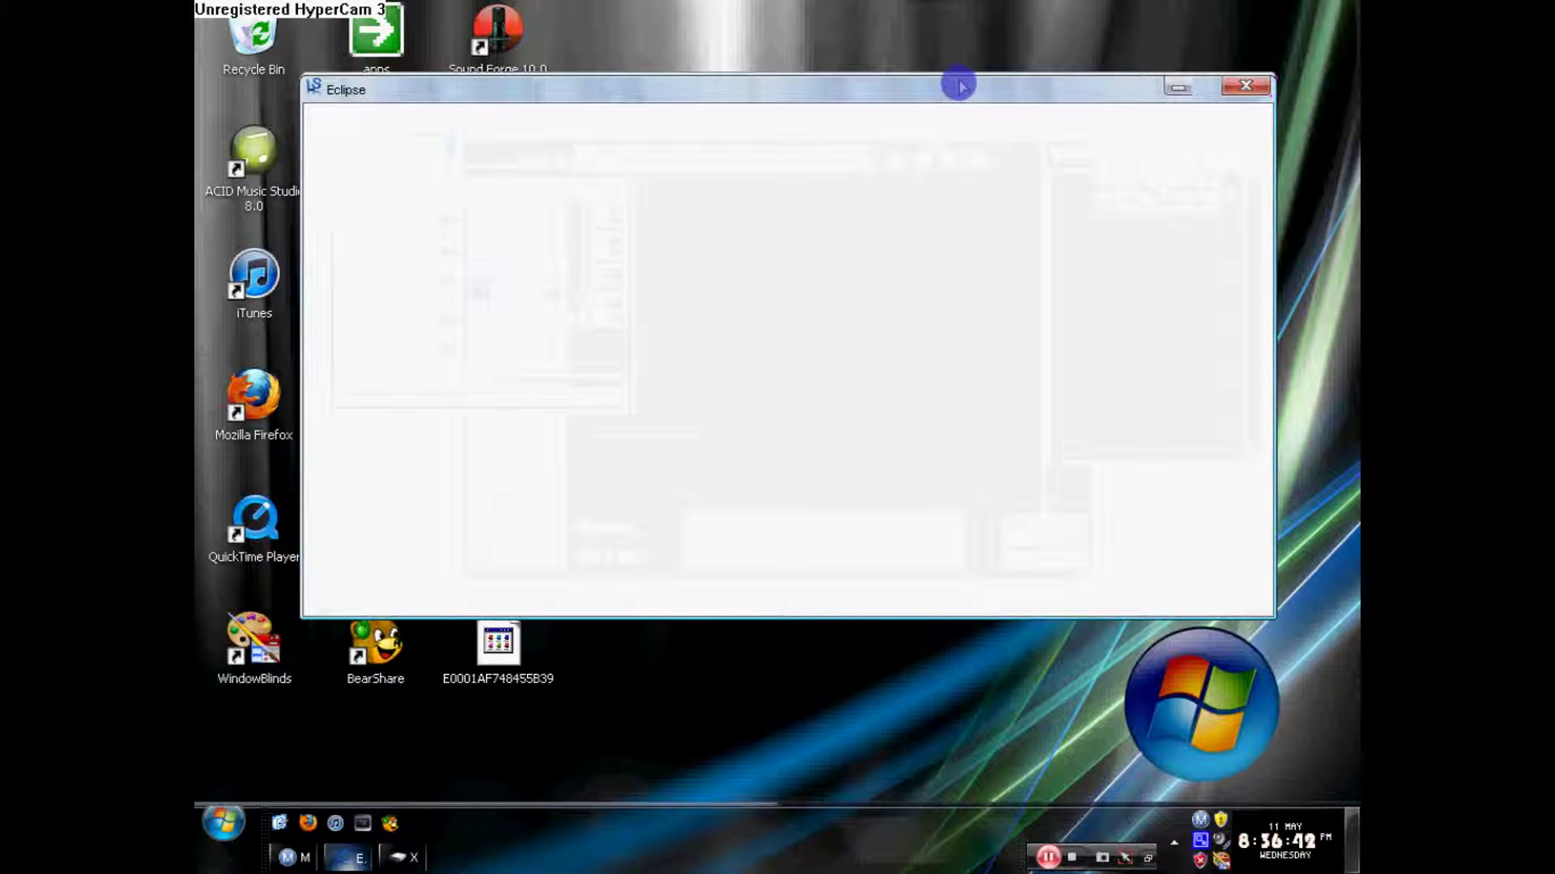
Reposition the Eclipse window while the profile's skin, hair, eye and face colours load.
{"action": "mouse_move", "coordinate": [959, 91]}
{"action": "left_mouse_down"}
{"action": "mouse_move", "coordinate": [906, 95]}
{"action": "mouse_move", "coordinate": [1024, 91]}
{"action": "mouse_move", "coordinate": [955, 101]}
{"action": "left_mouse_up"}
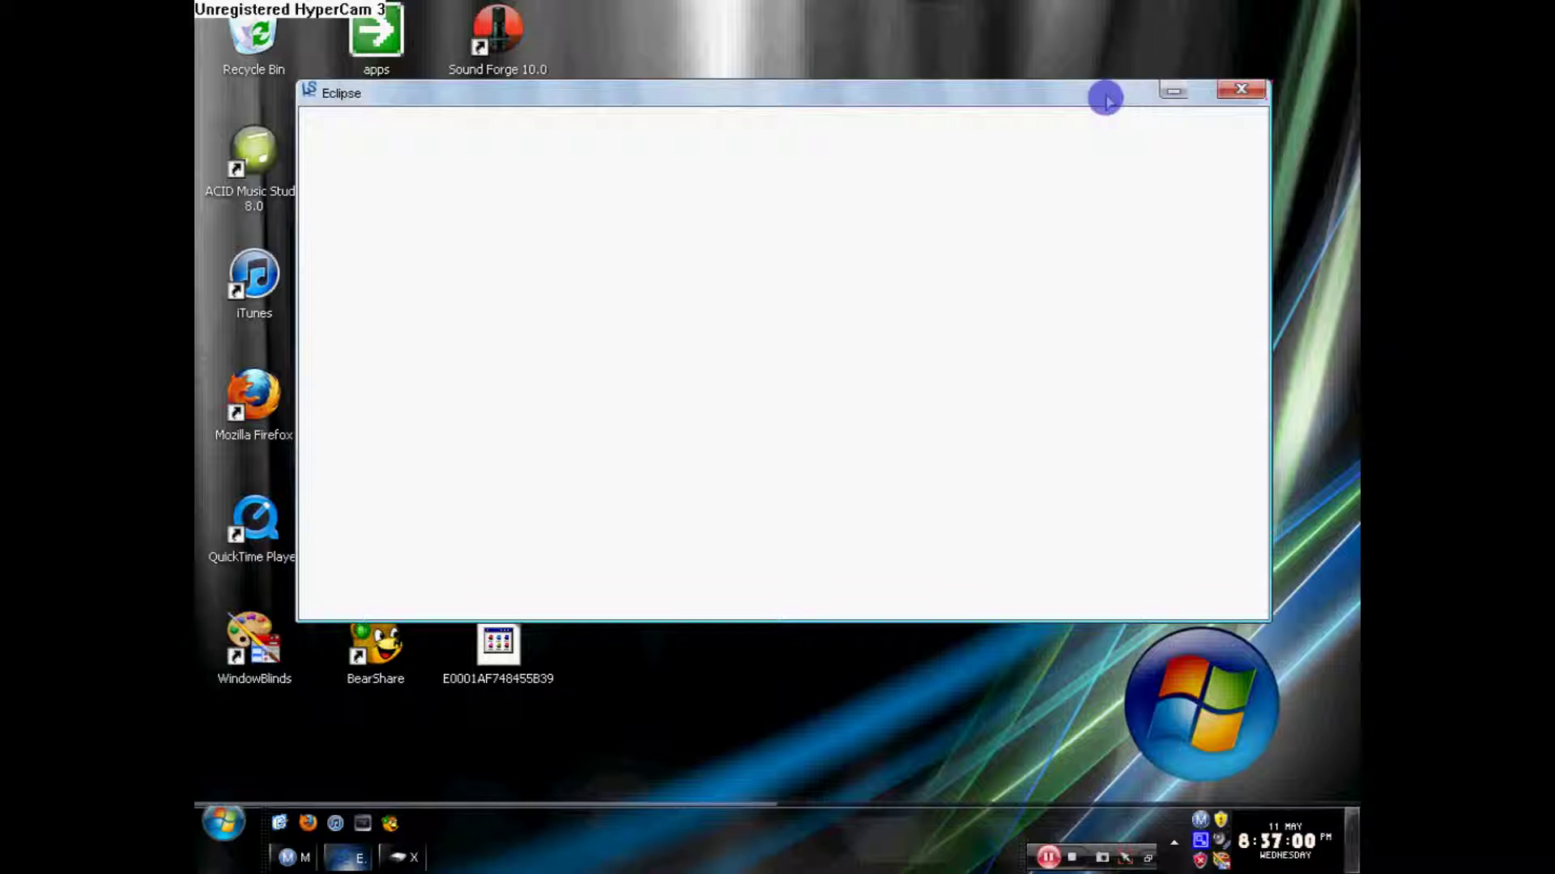
{"action": "left_click_drag", "start_coordinate": [1105, 98], "coordinate": [1004, 103]}
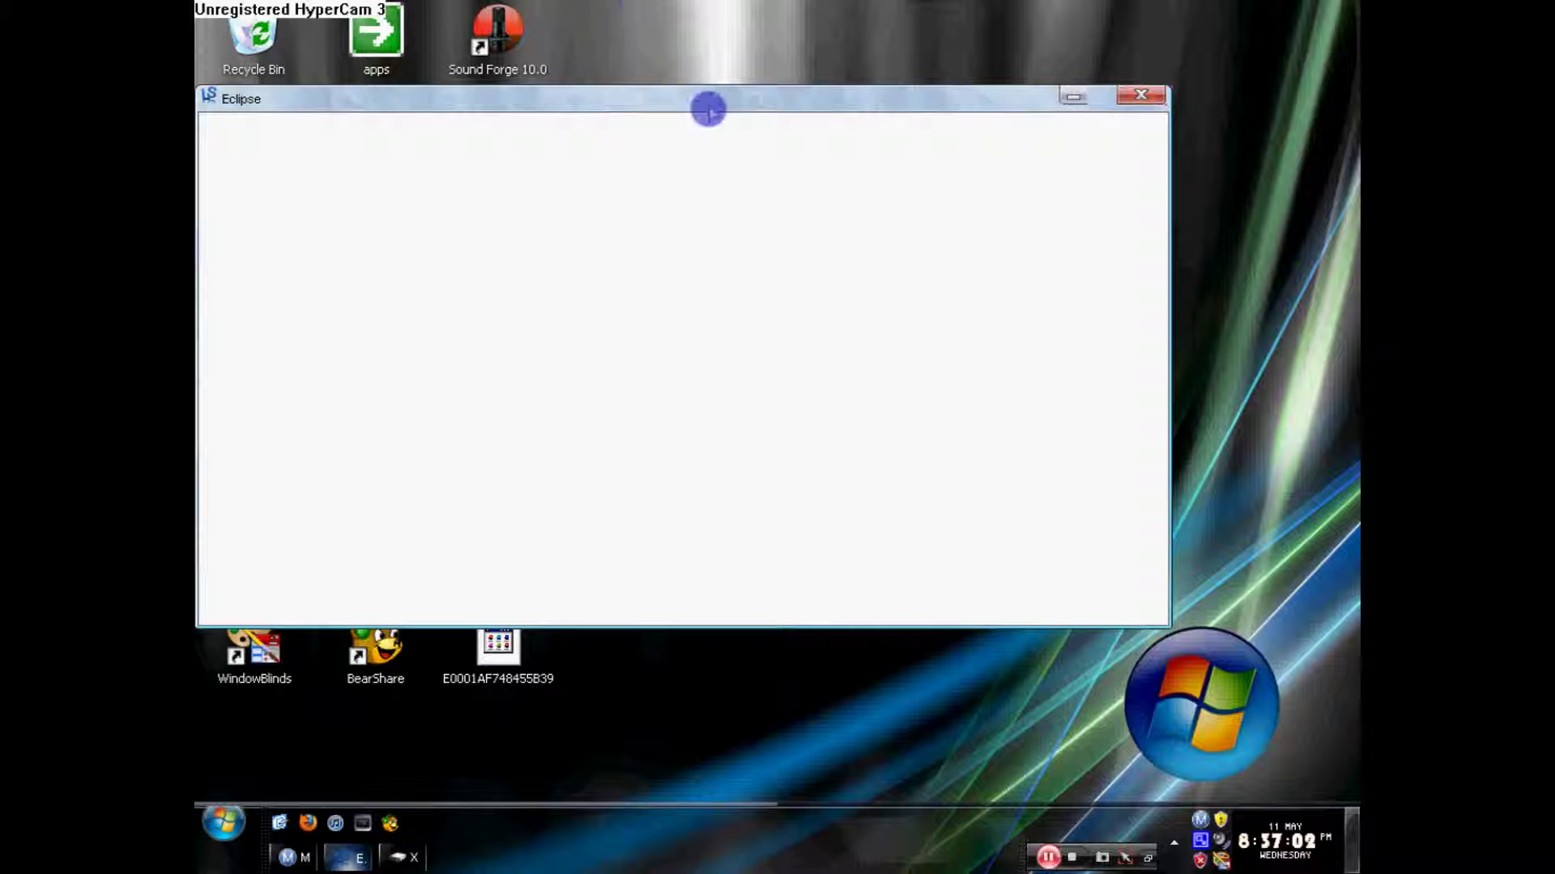
{"action": "left_click_drag", "start_coordinate": [709, 109], "coordinate": [797, 84]}
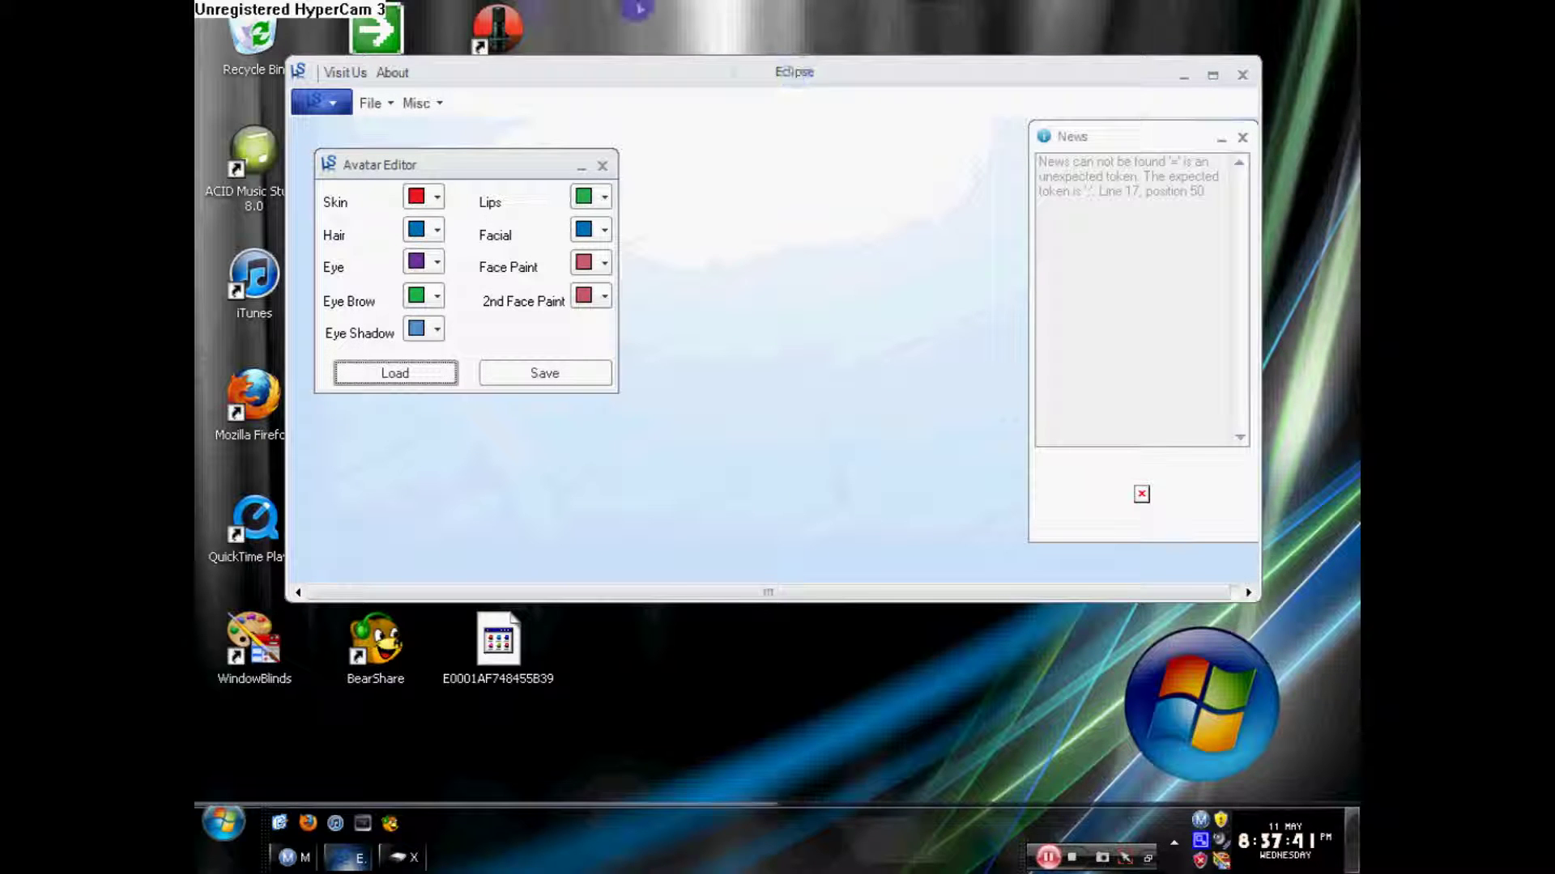
Set the avatar's skin colour to bright pure green.
{"action": "left_click_drag", "start_coordinate": [598, 71], "coordinate": [602, 111]}
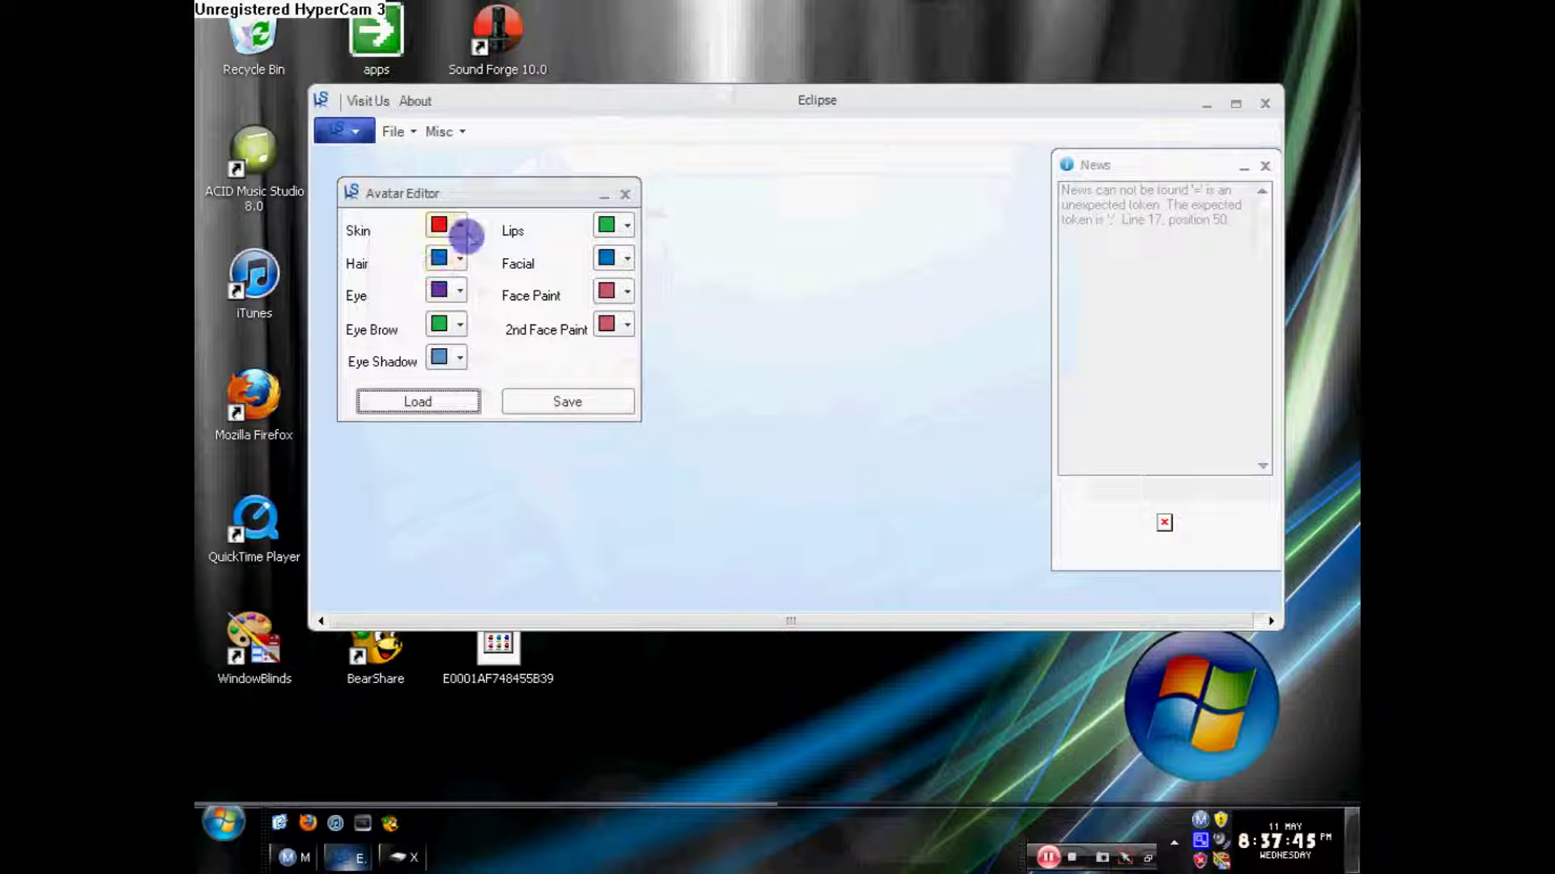
{"action": "left_click", "coordinate": [460, 224]}
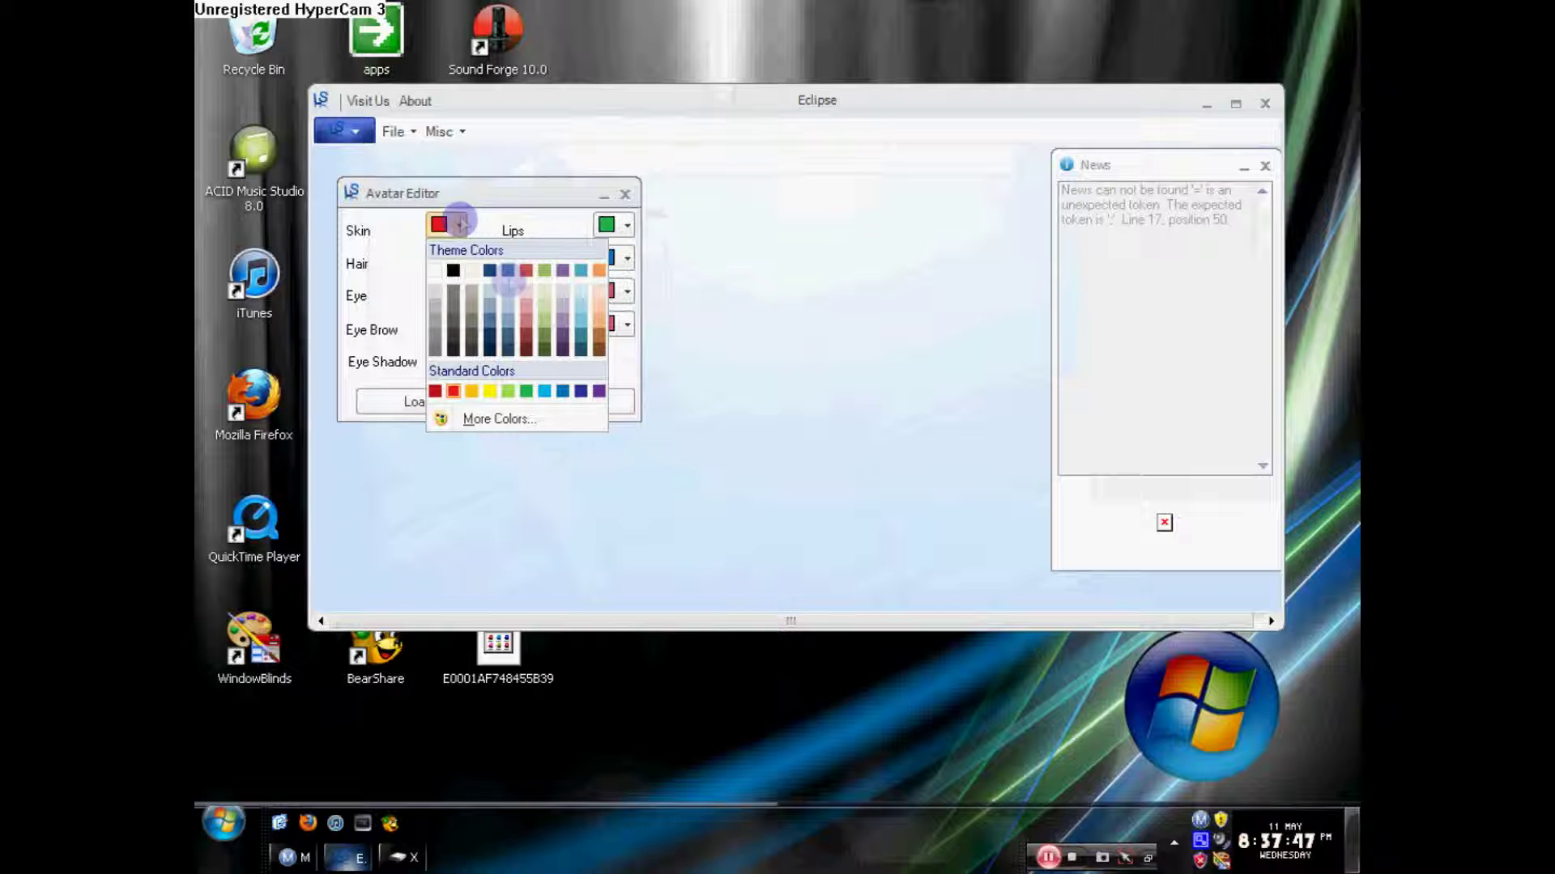
{"action": "left_click", "coordinate": [519, 419]}
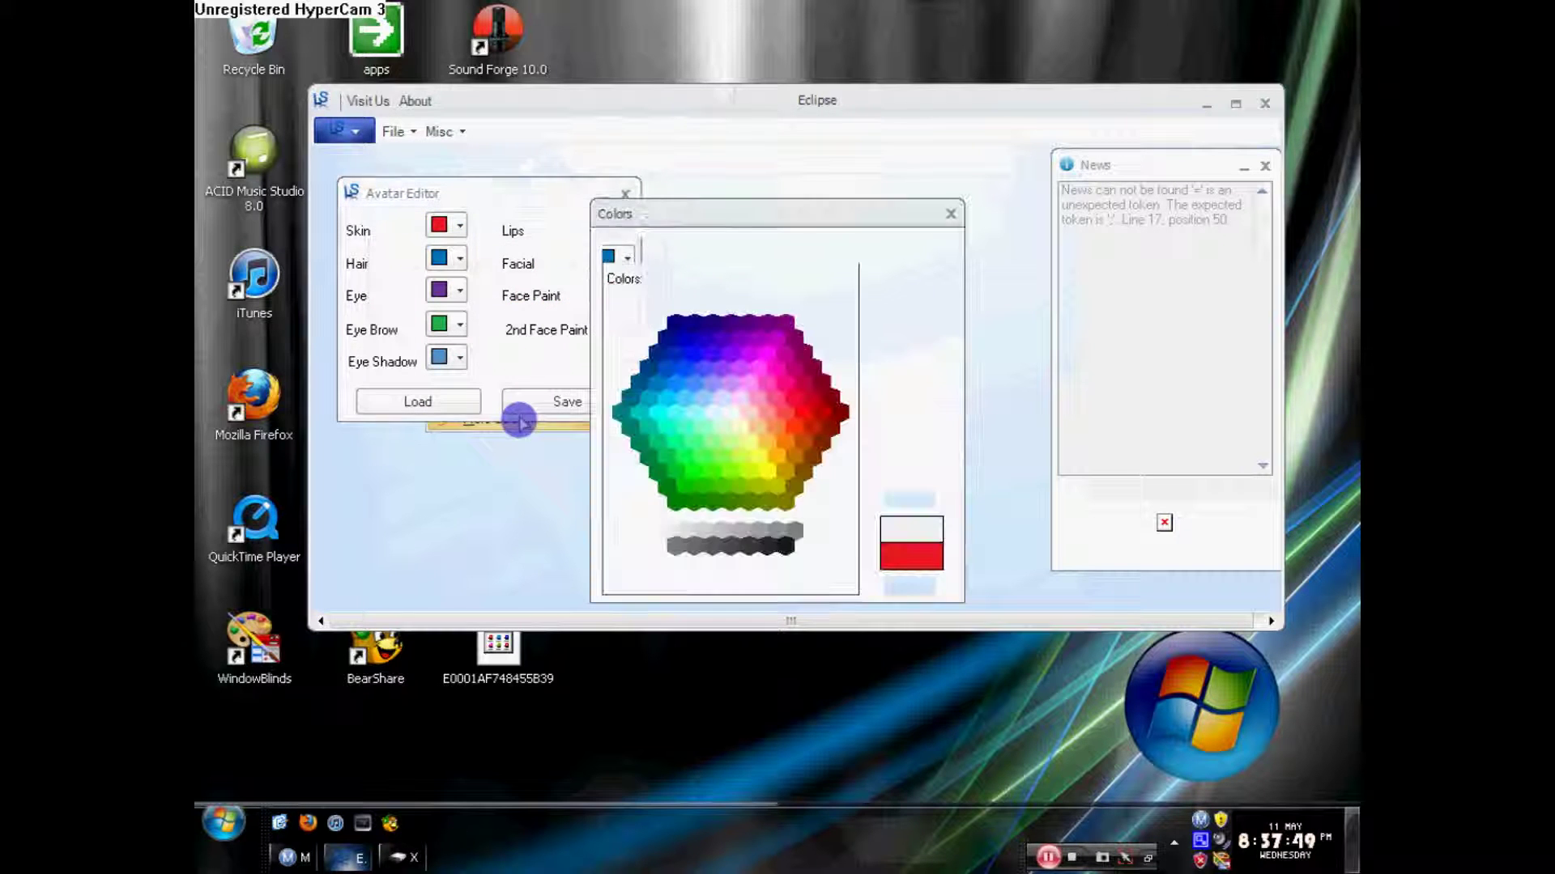
{"action": "left_click", "coordinate": [702, 458]}
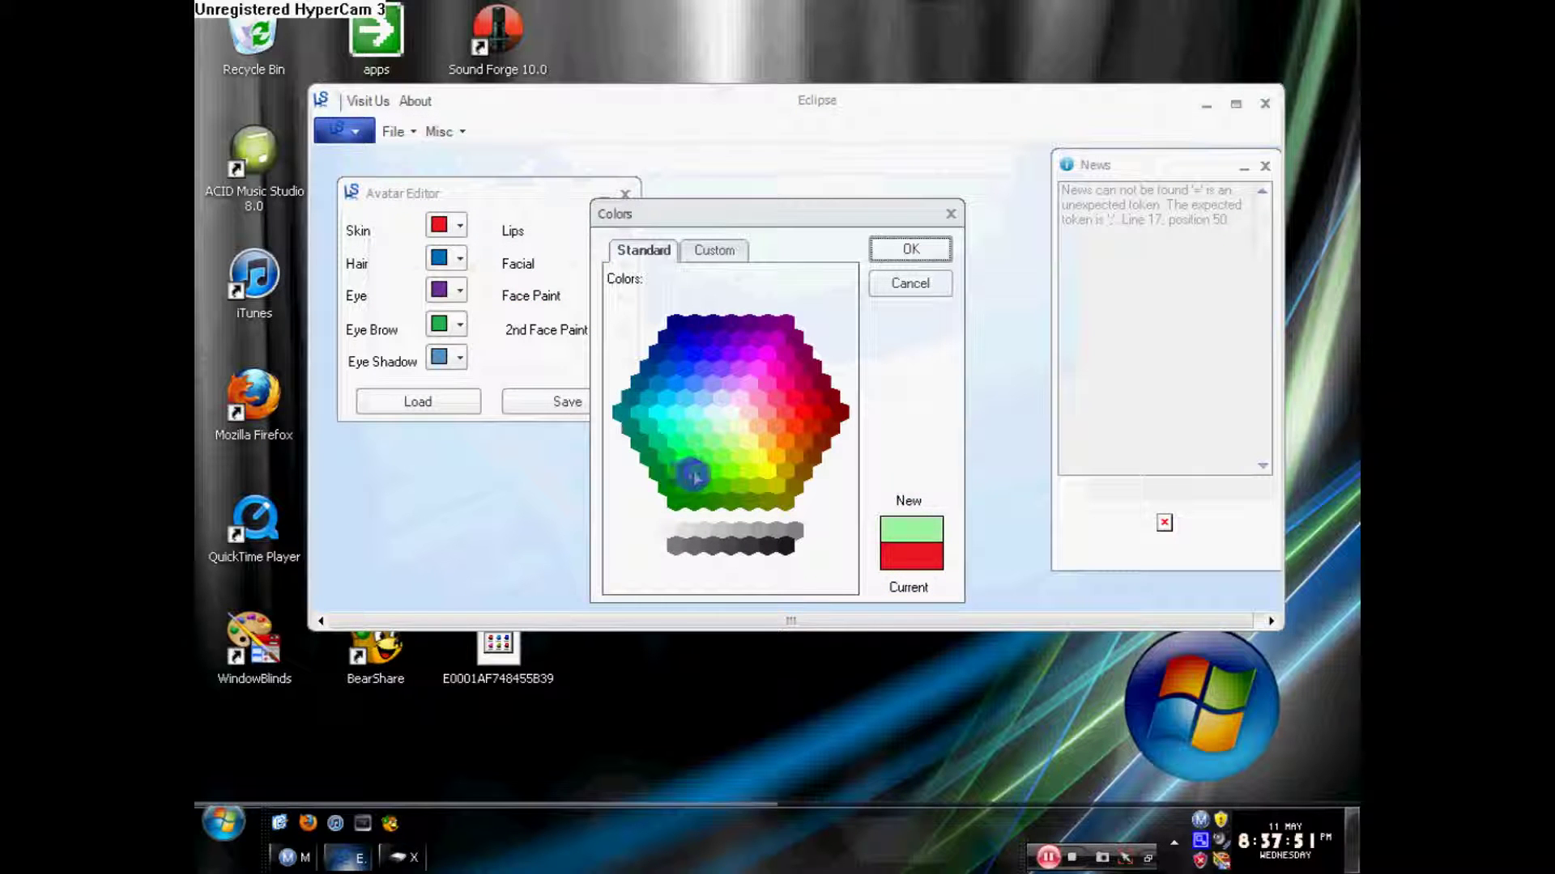
{"action": "left_click", "coordinate": [691, 472]}
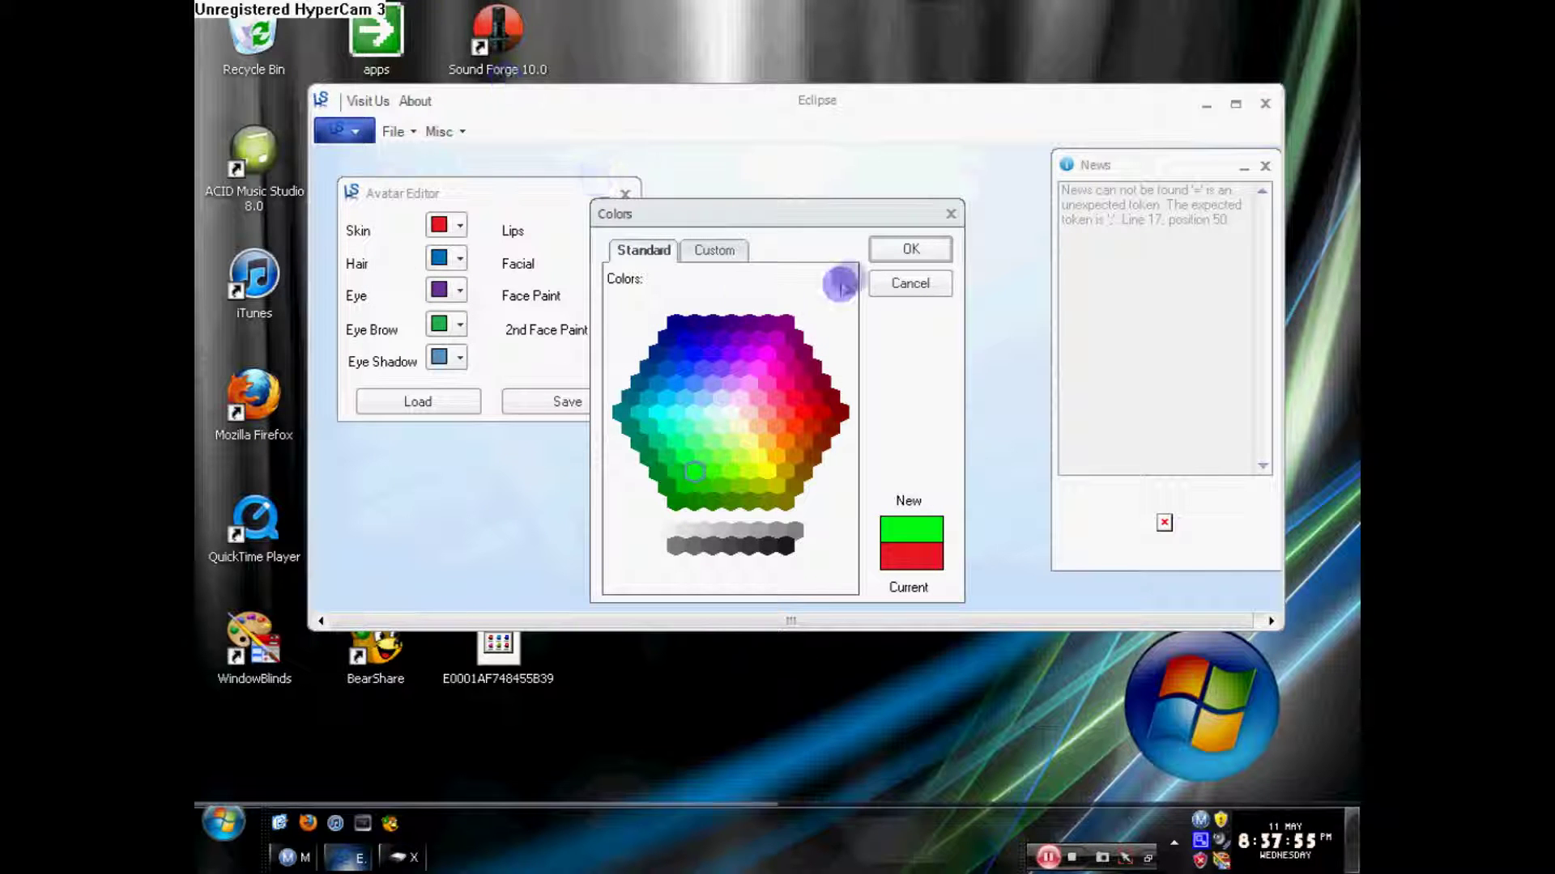
{"action": "left_click", "coordinate": [898, 251]}
Set the hair colour to strong red after trying several other shades.
{"action": "left_click", "coordinate": [450, 260]}
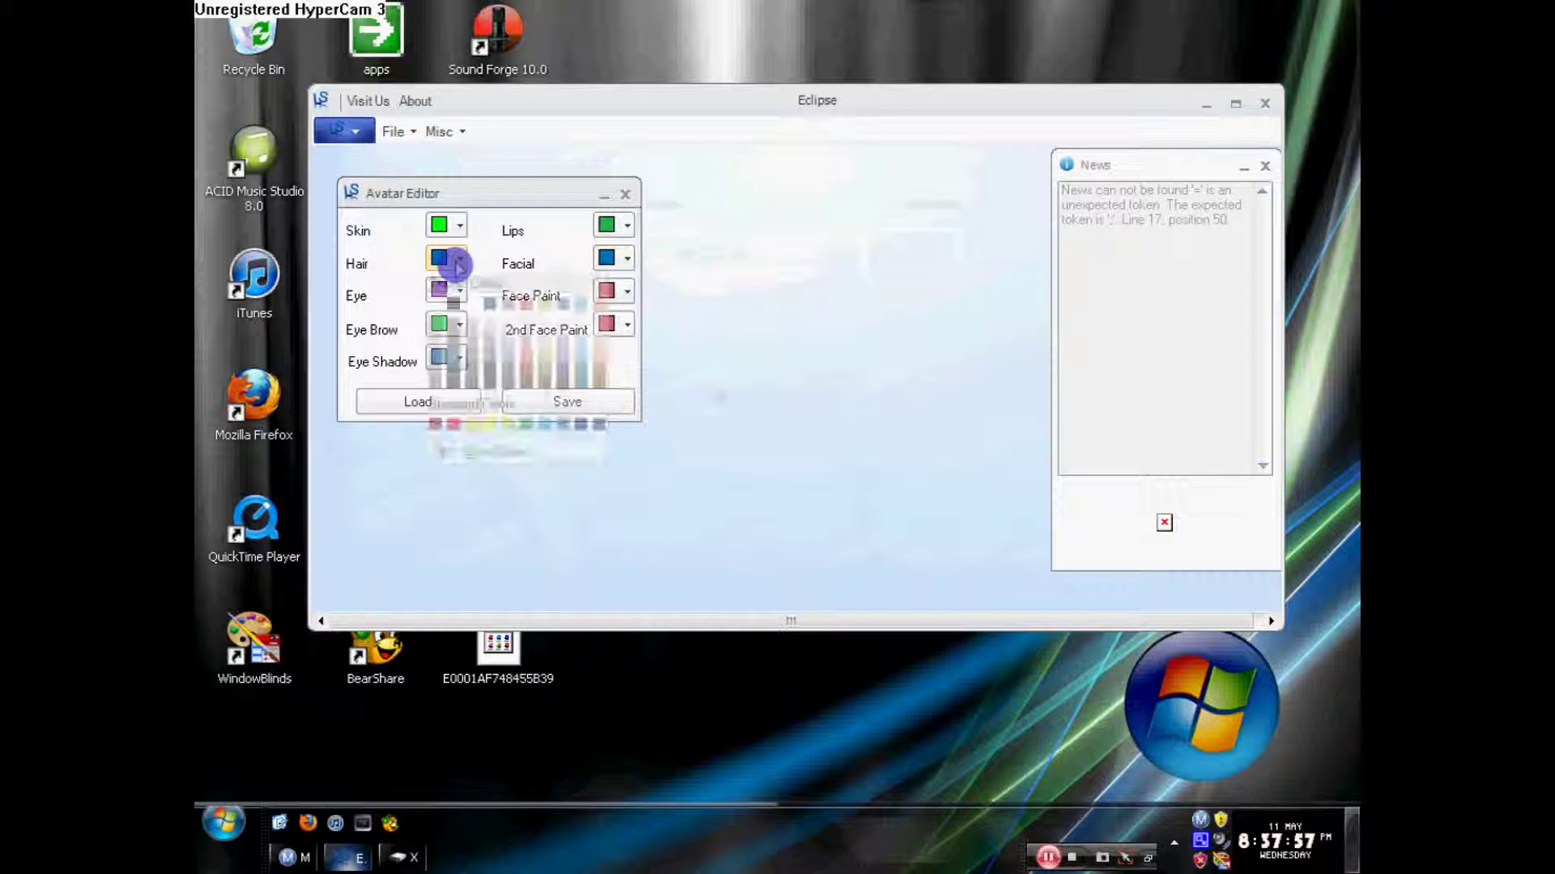
{"action": "left_click", "coordinate": [482, 452]}
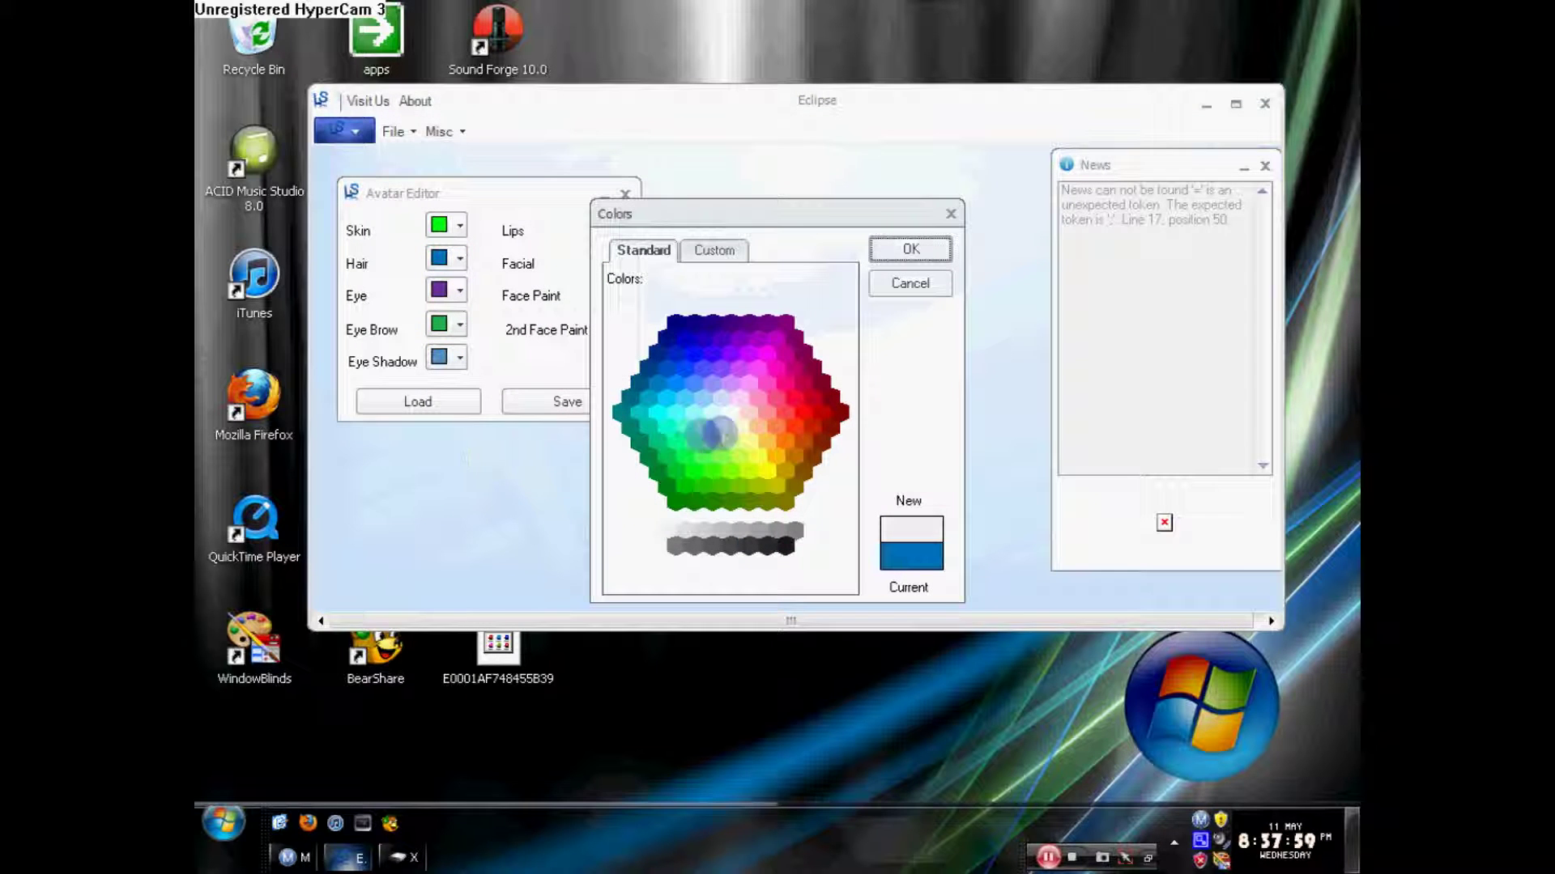
{"action": "left_click", "coordinate": [801, 413]}
{"action": "left_click", "coordinate": [766, 374]}
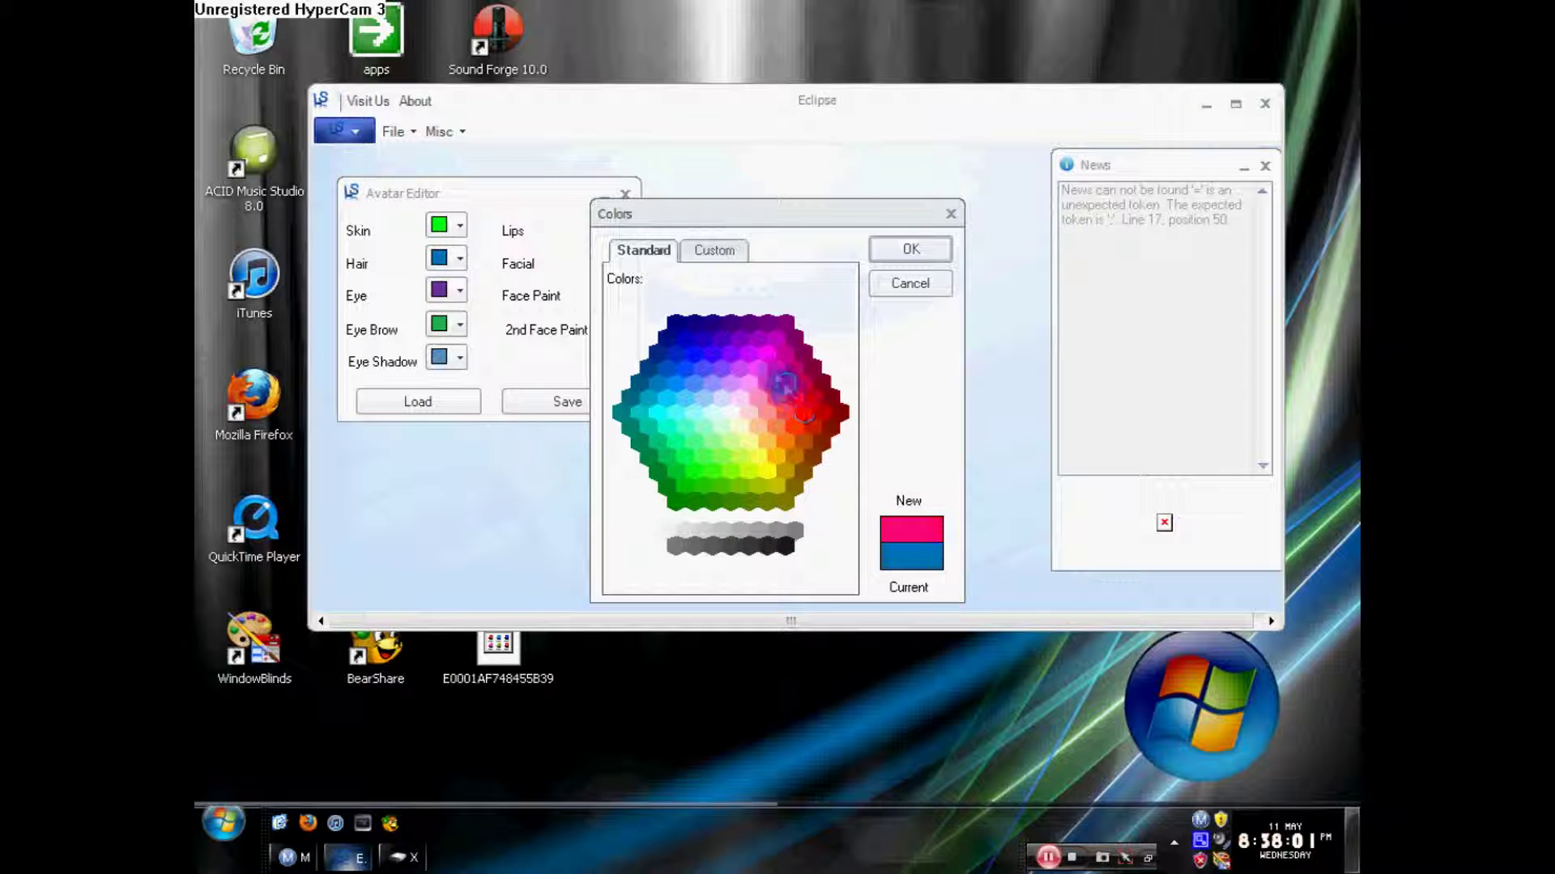
{"action": "left_click", "coordinate": [768, 352]}
{"action": "left_click", "coordinate": [735, 409]}
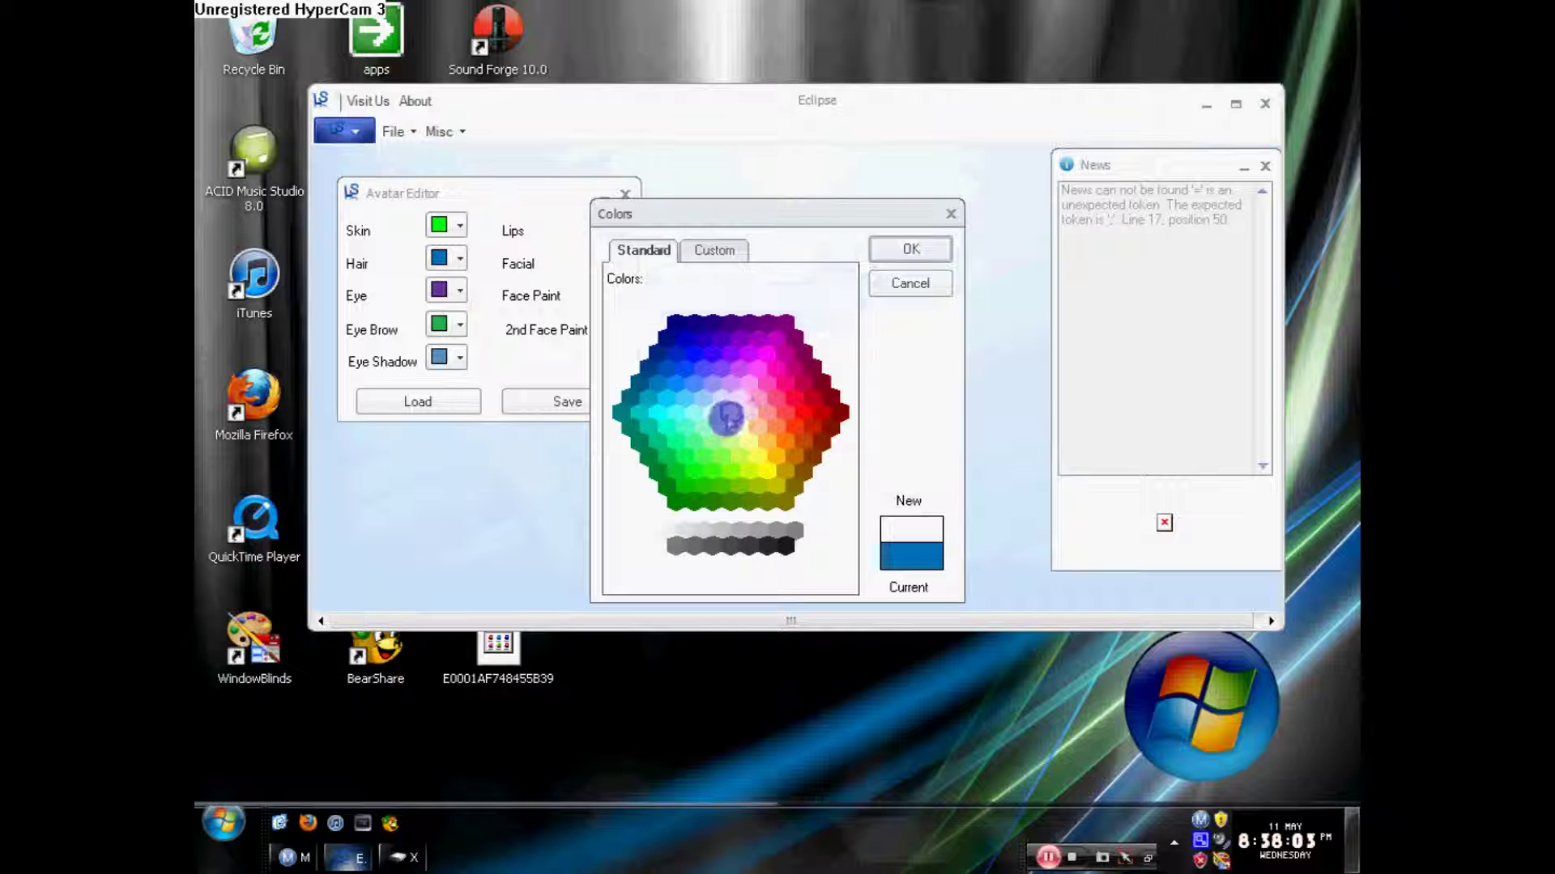
{"action": "left_click", "coordinate": [697, 379]}
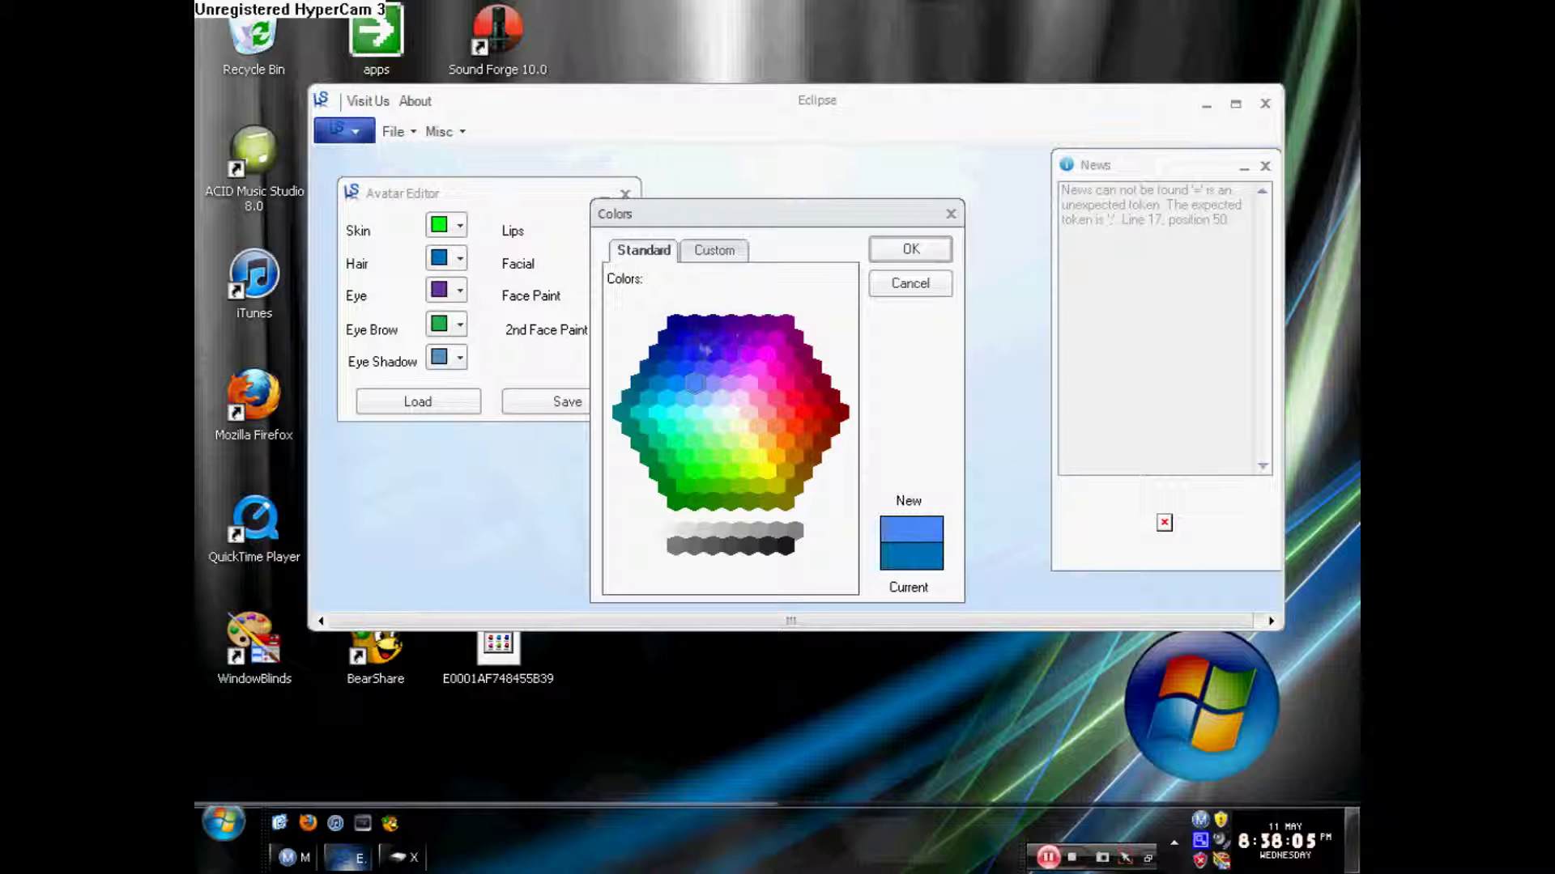
{"action": "left_click", "coordinate": [695, 353]}
{"action": "left_click", "coordinate": [794, 414]}
{"action": "left_click", "coordinate": [795, 413]}
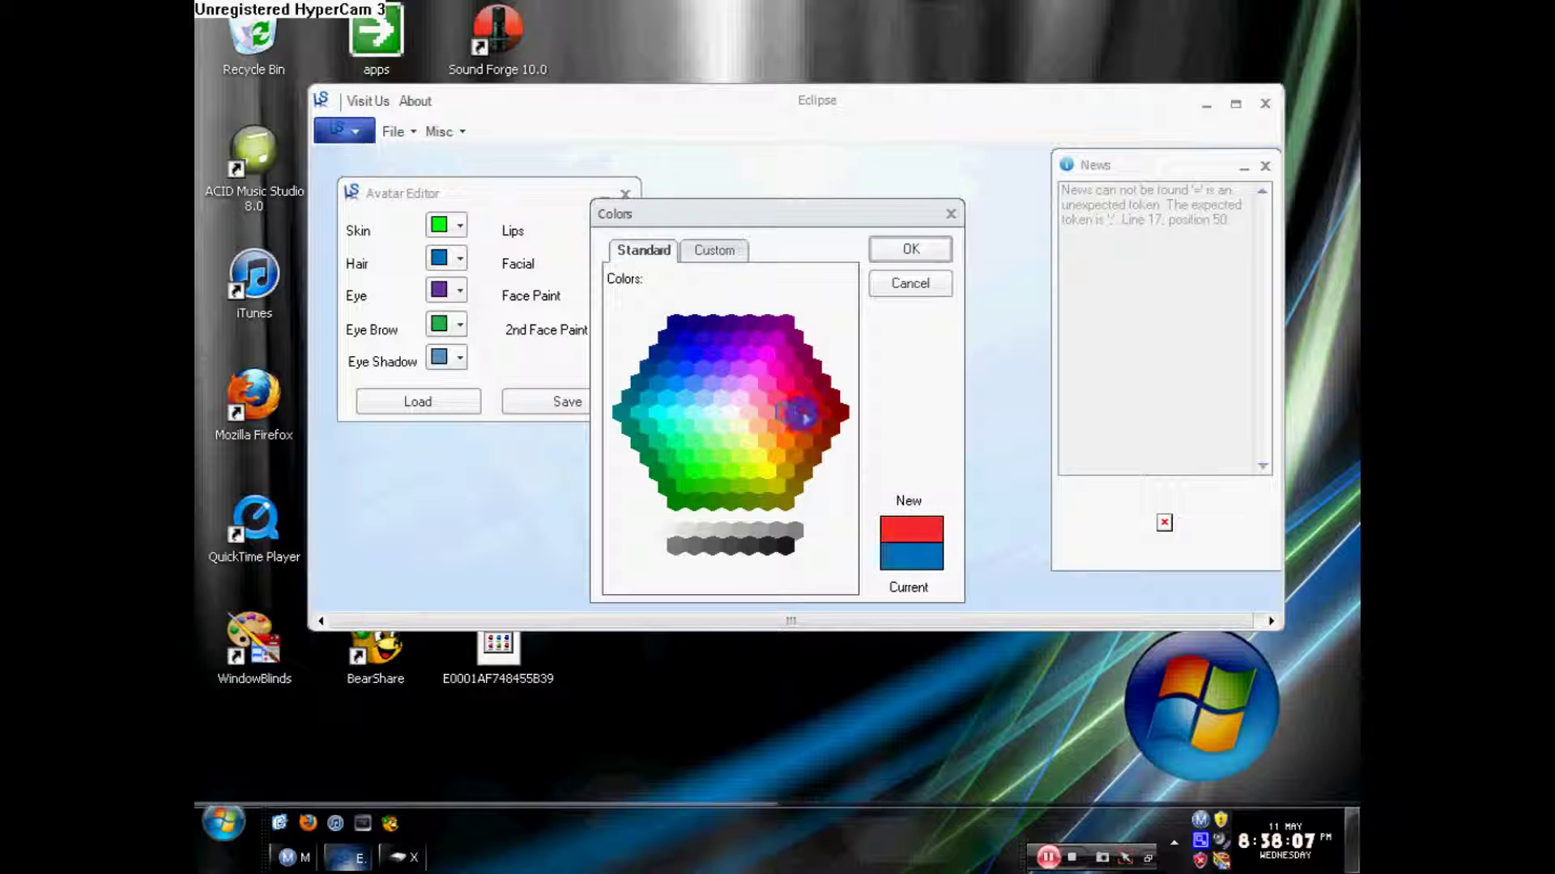
{"action": "left_click", "coordinate": [767, 411]}
{"action": "left_click", "coordinate": [795, 413]}
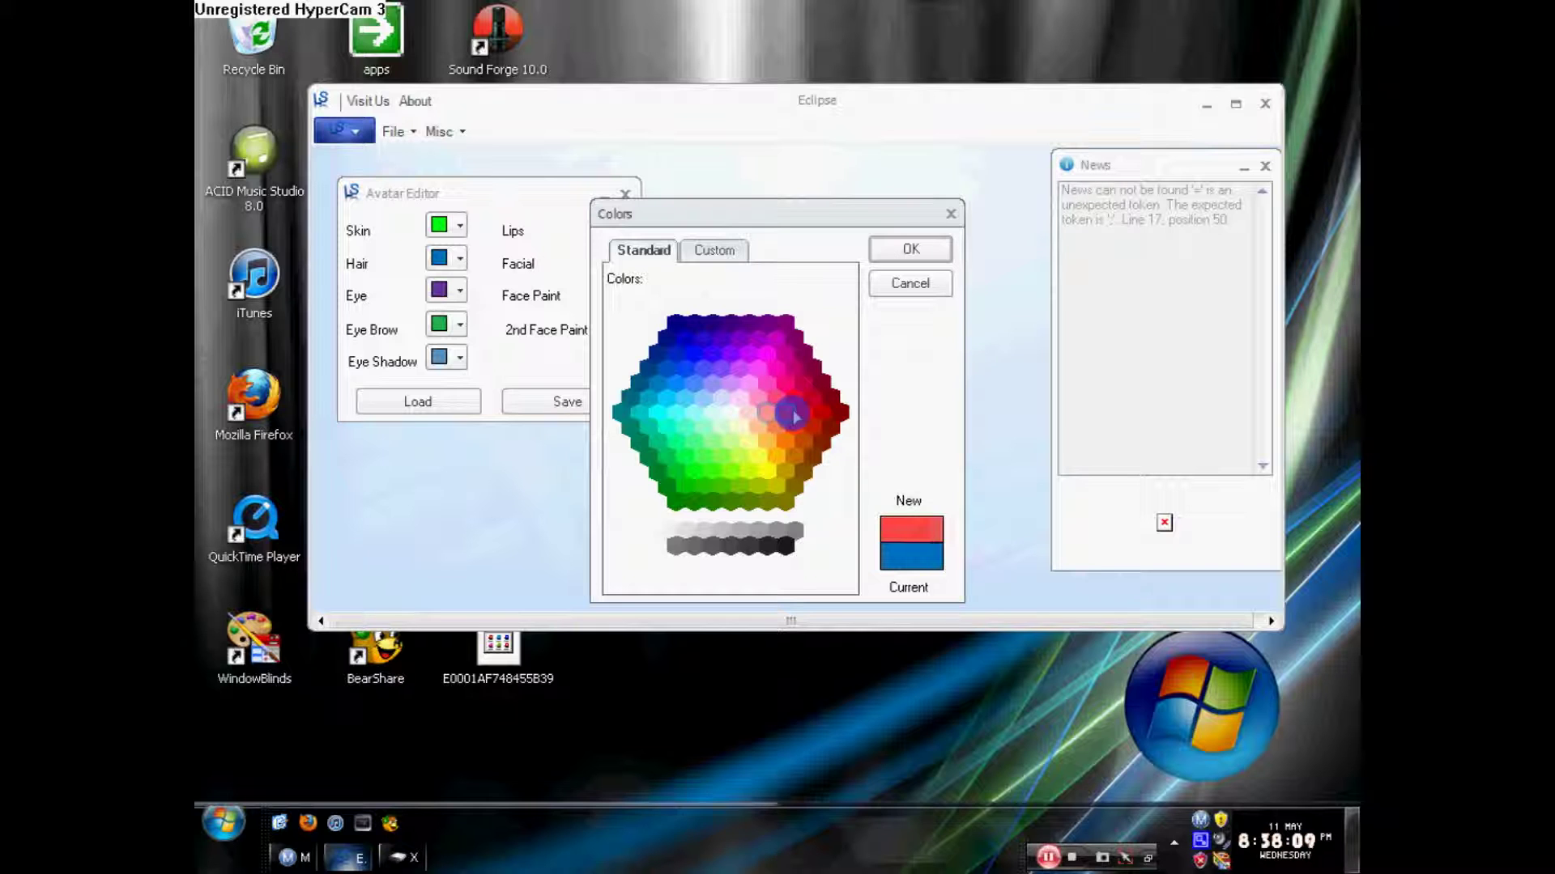
{"action": "left_click", "coordinate": [804, 413]}
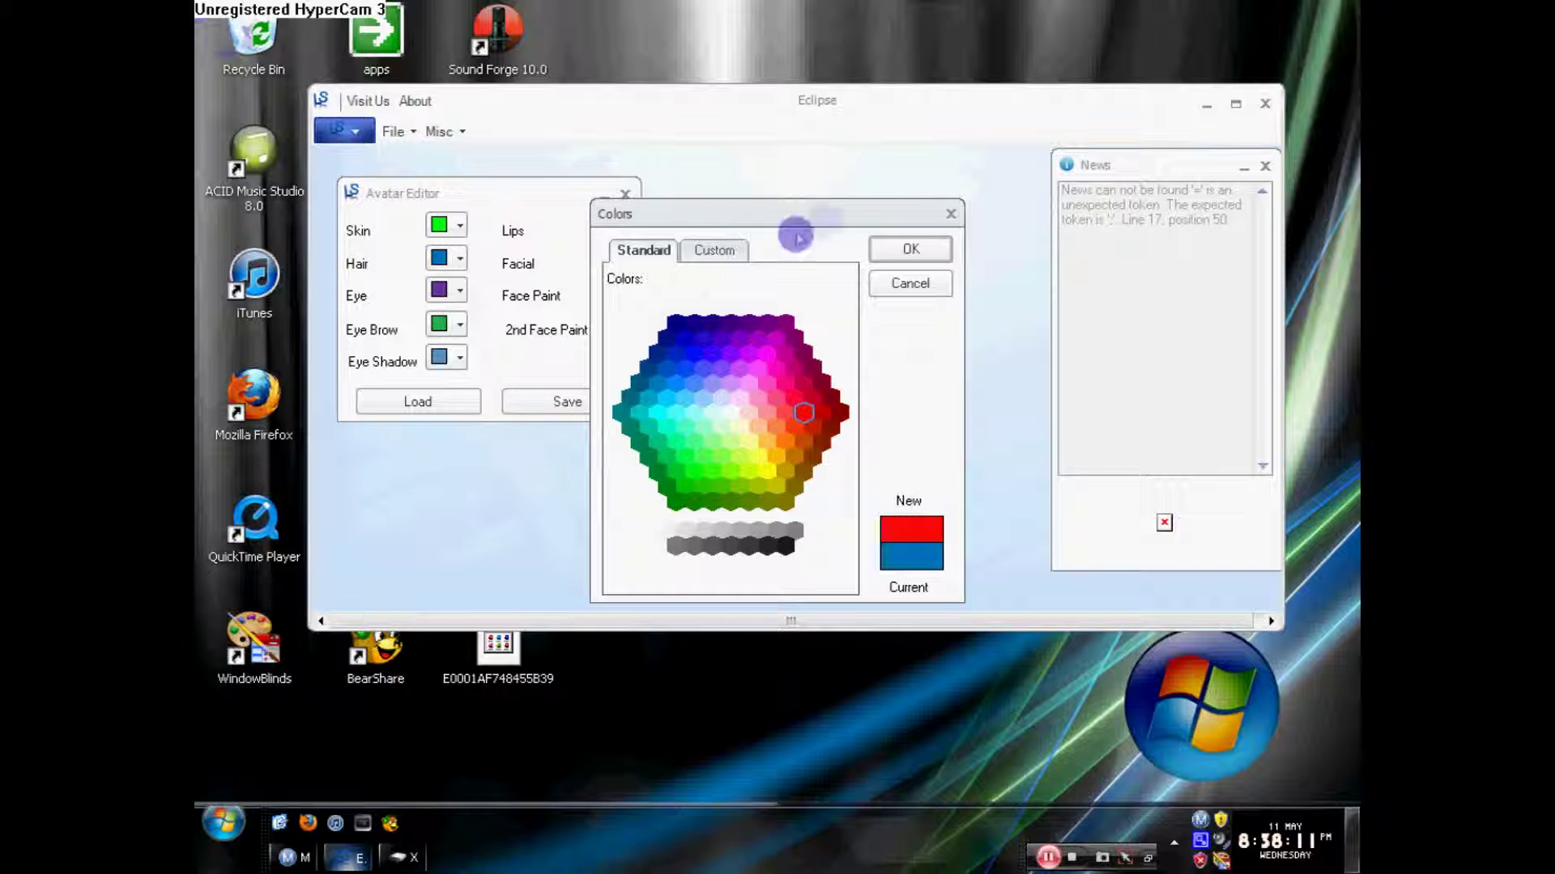
{"action": "left_click", "coordinate": [913, 249]}
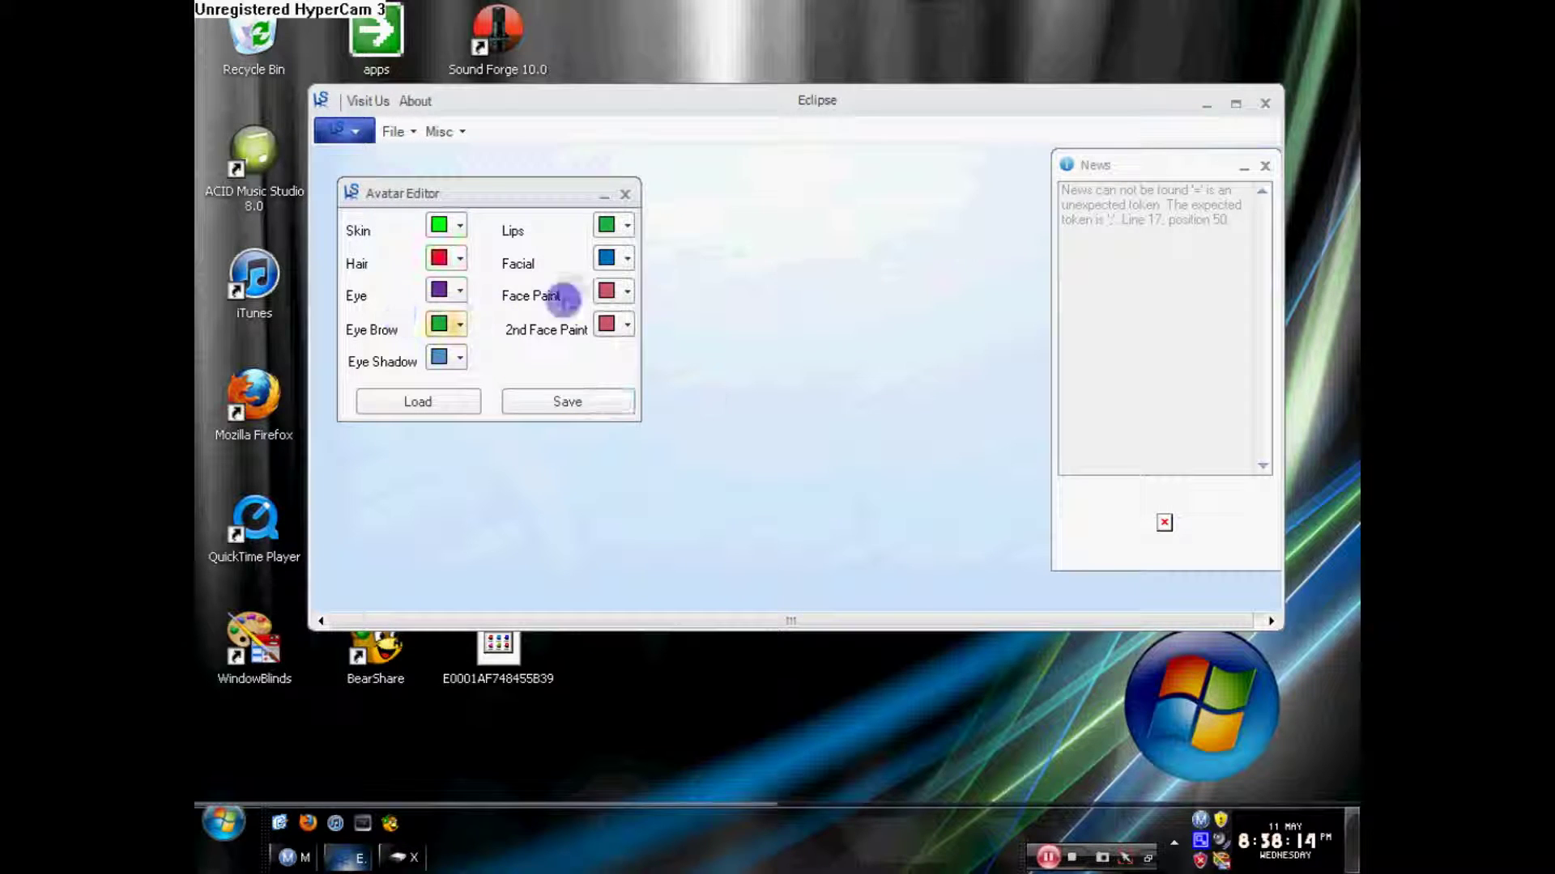
Make the eyes yellow and the eyebrows magenta.
{"action": "left_click", "coordinate": [459, 290]}
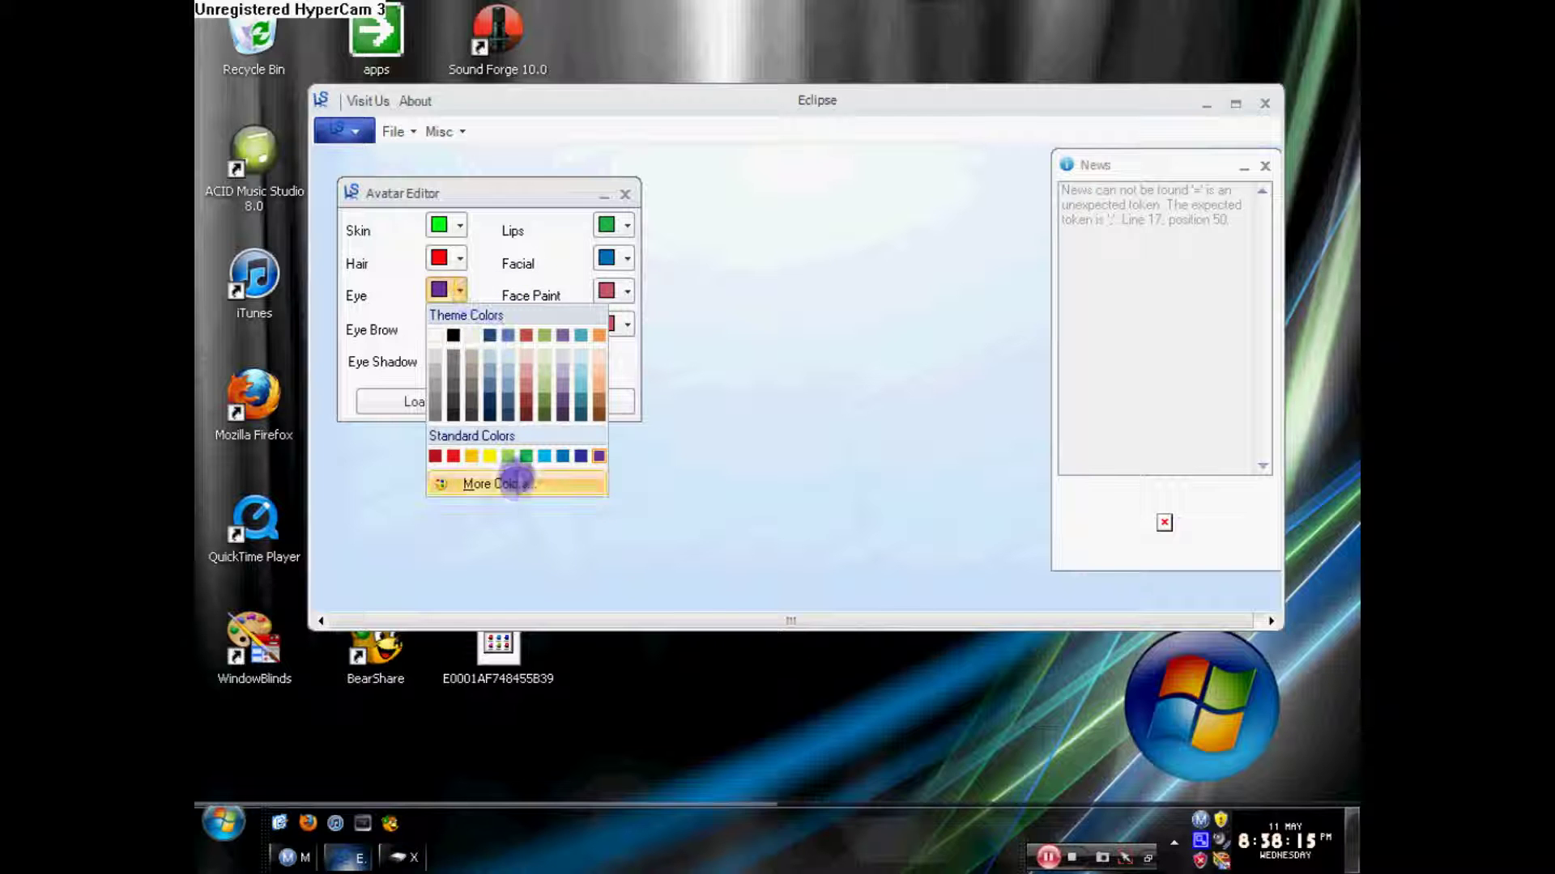
{"action": "left_click", "coordinate": [511, 484]}
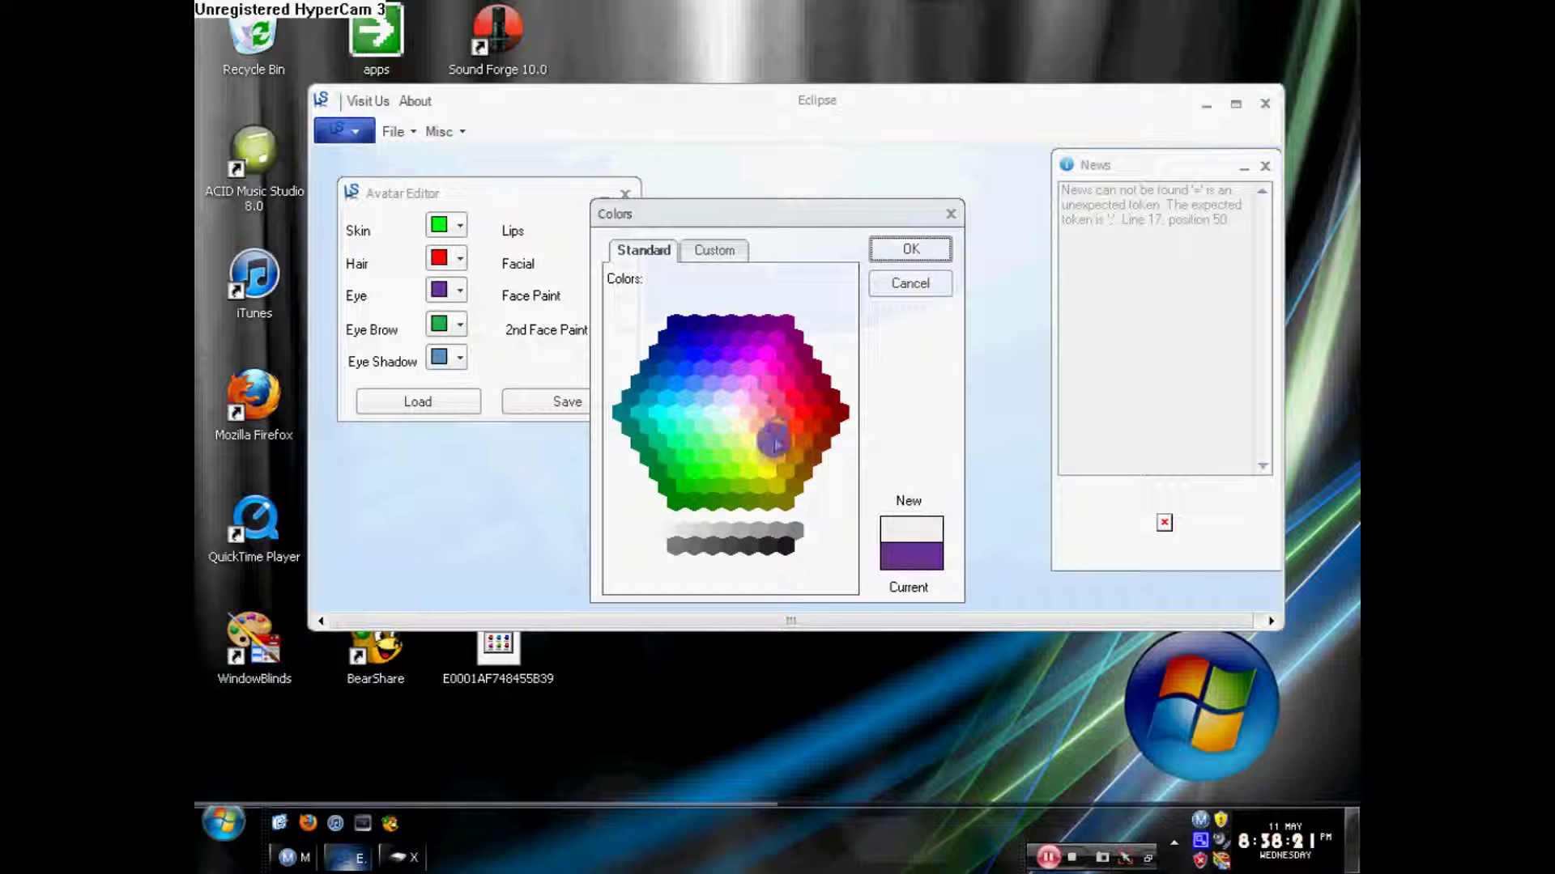
{"action": "left_click", "coordinate": [768, 481]}
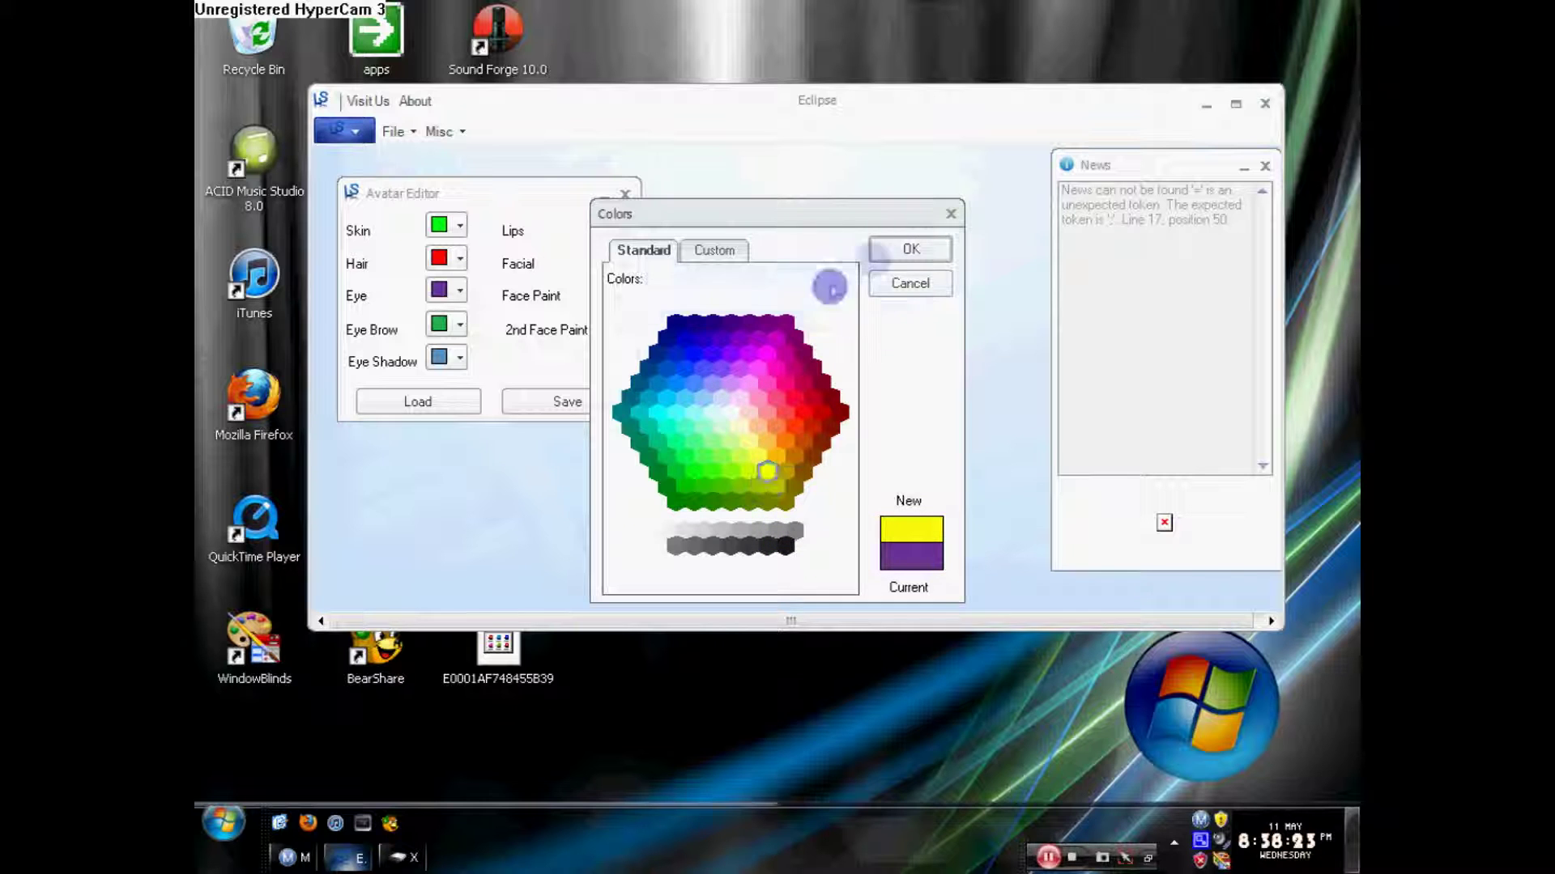
{"action": "left_click", "coordinate": [891, 249]}
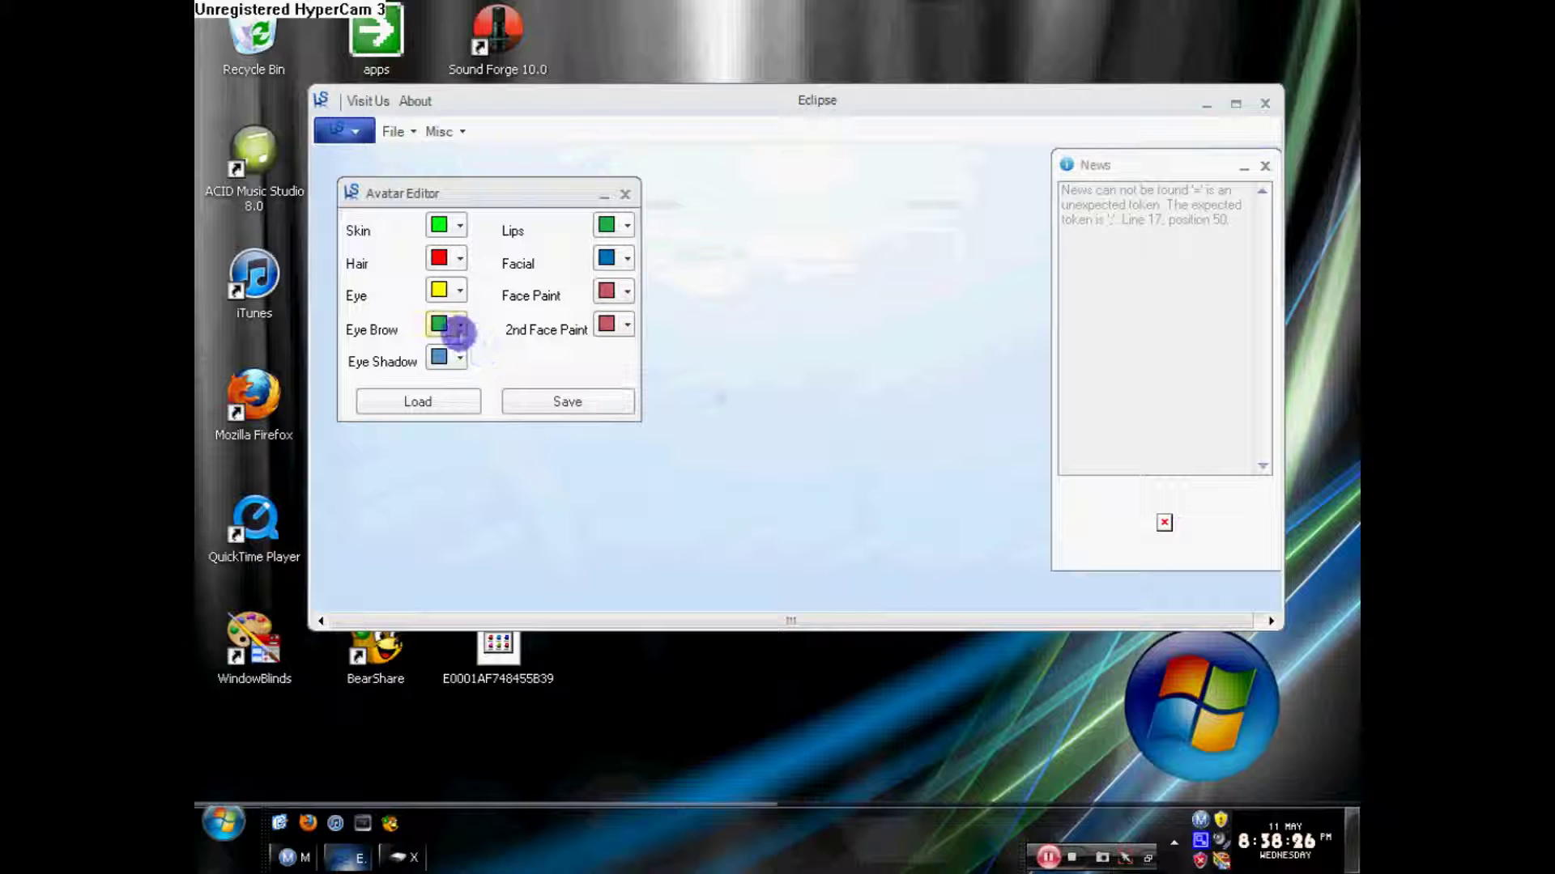
{"action": "left_click", "coordinate": [456, 326]}
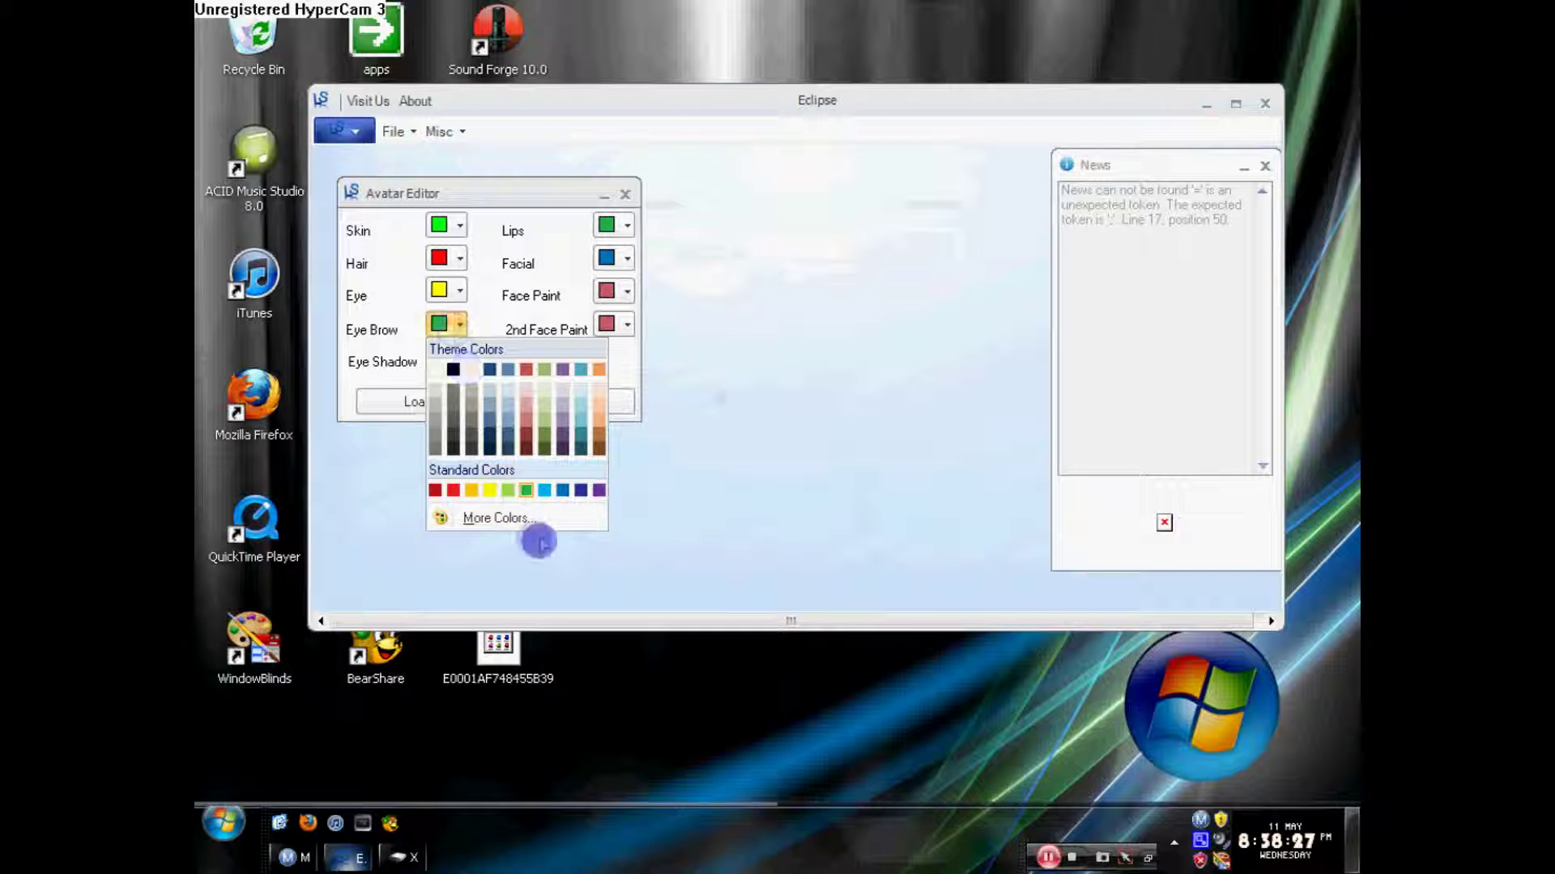
{"action": "left_click", "coordinate": [495, 518]}
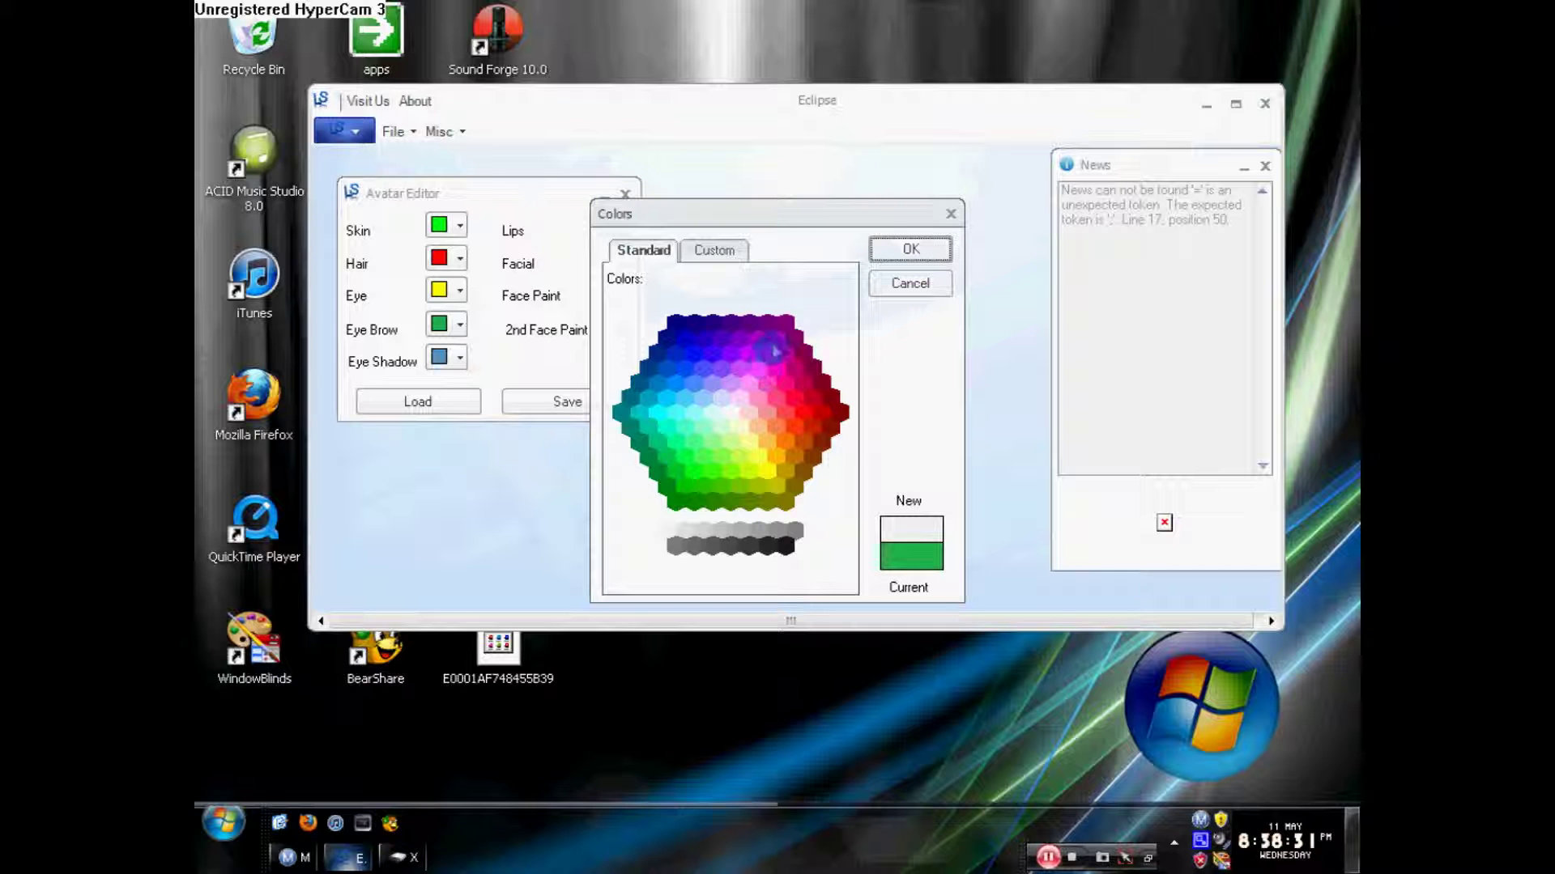
{"action": "left_click", "coordinate": [768, 353]}
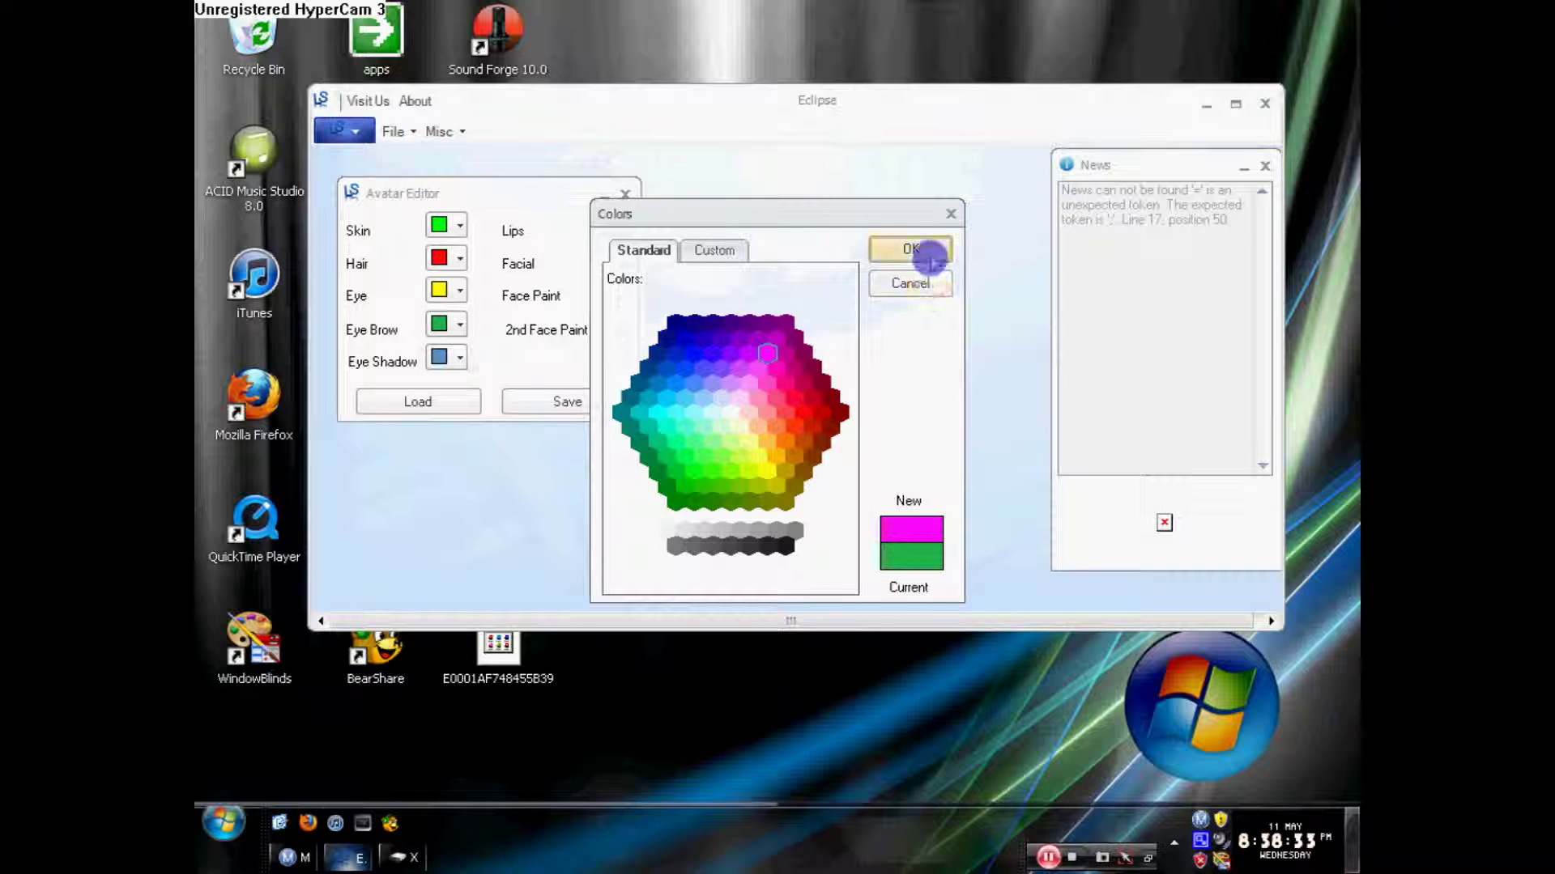
{"action": "left_click", "coordinate": [925, 250]}
{"action": "left_click", "coordinate": [455, 357]}
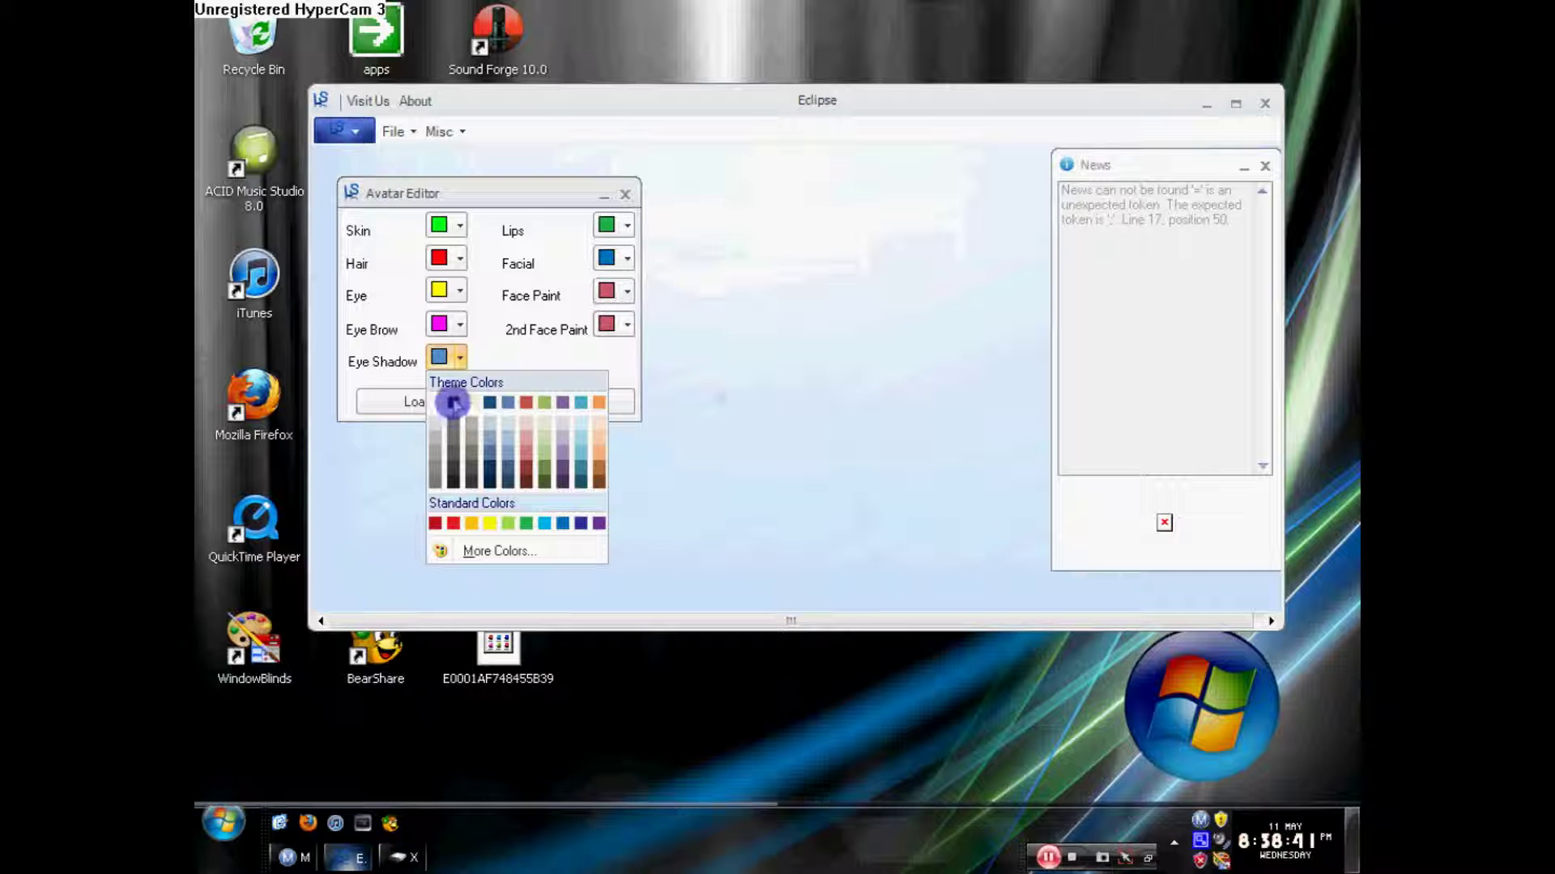
Set the eye shadow colour to cyan.
{"action": "left_click", "coordinate": [452, 403]}
{"action": "left_click", "coordinate": [458, 359]}
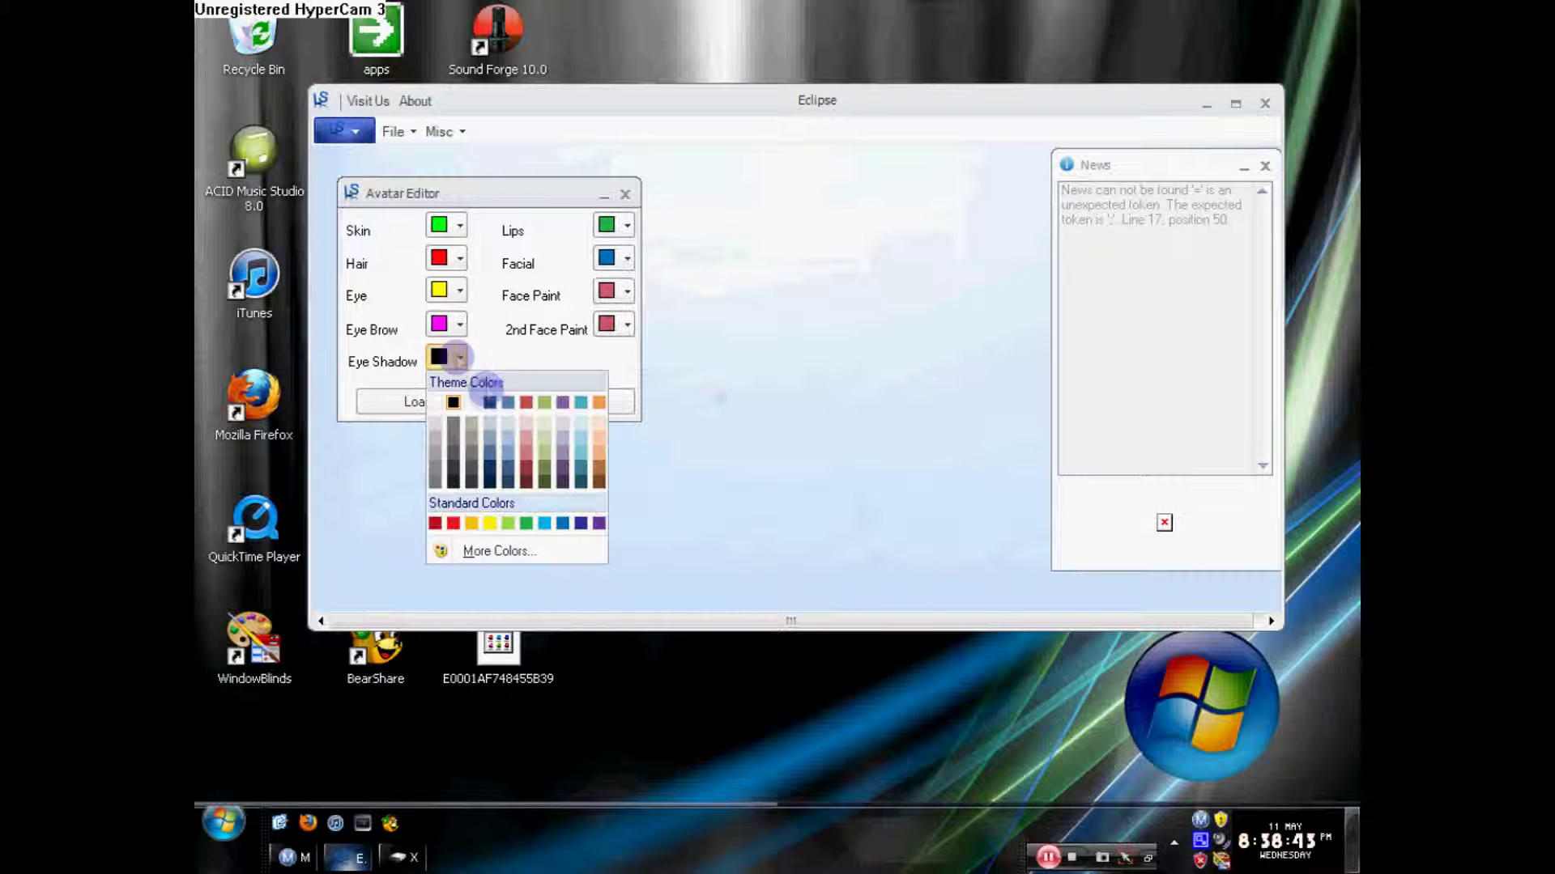
{"action": "left_click", "coordinate": [477, 548]}
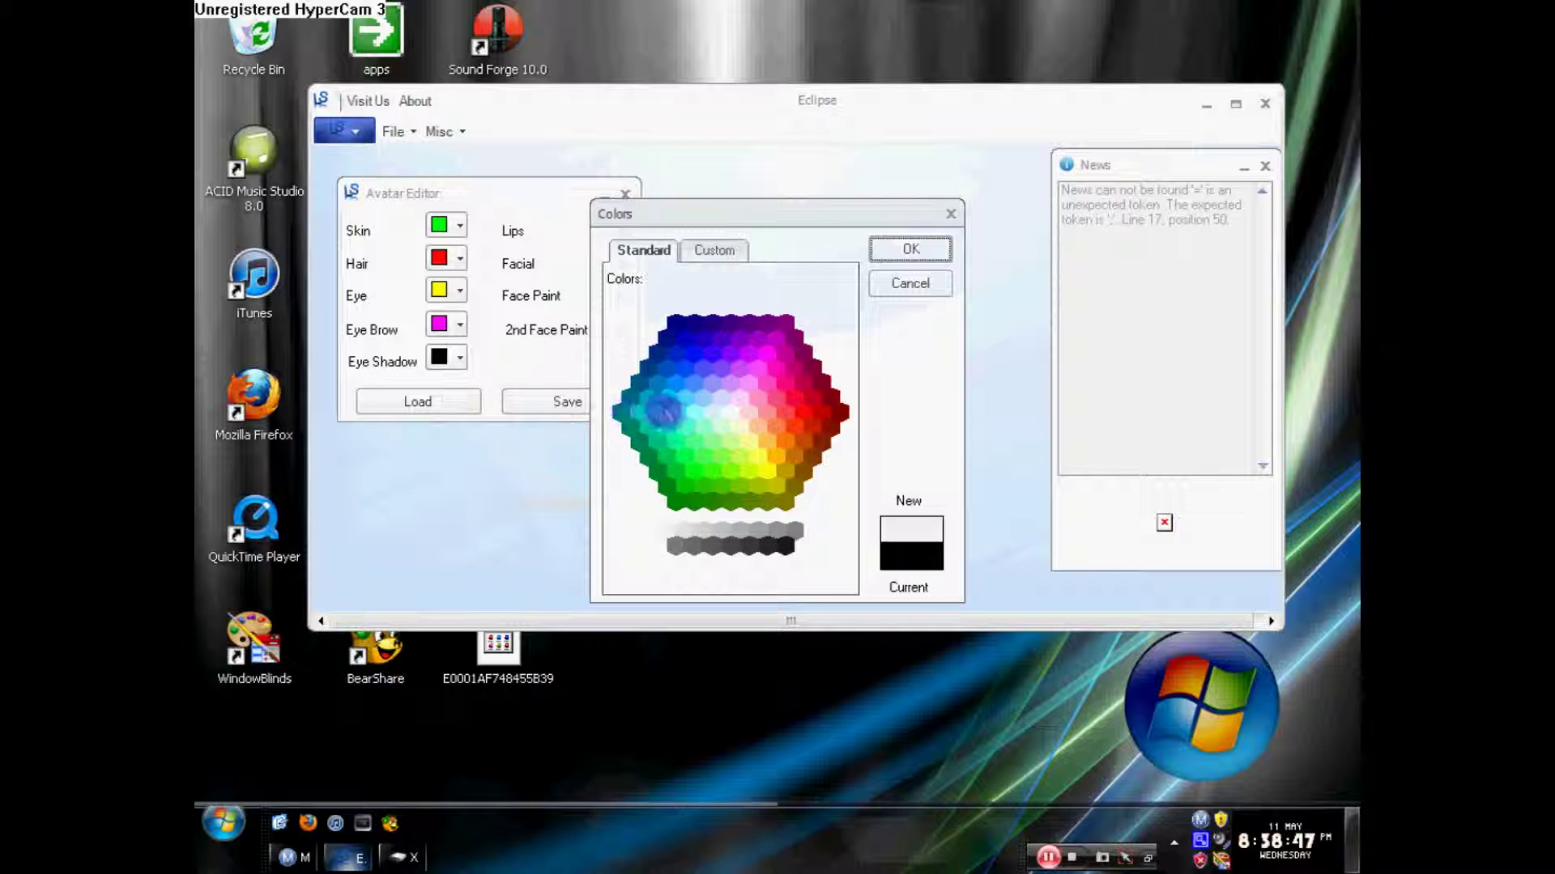
{"action": "left_click", "coordinate": [672, 418]}
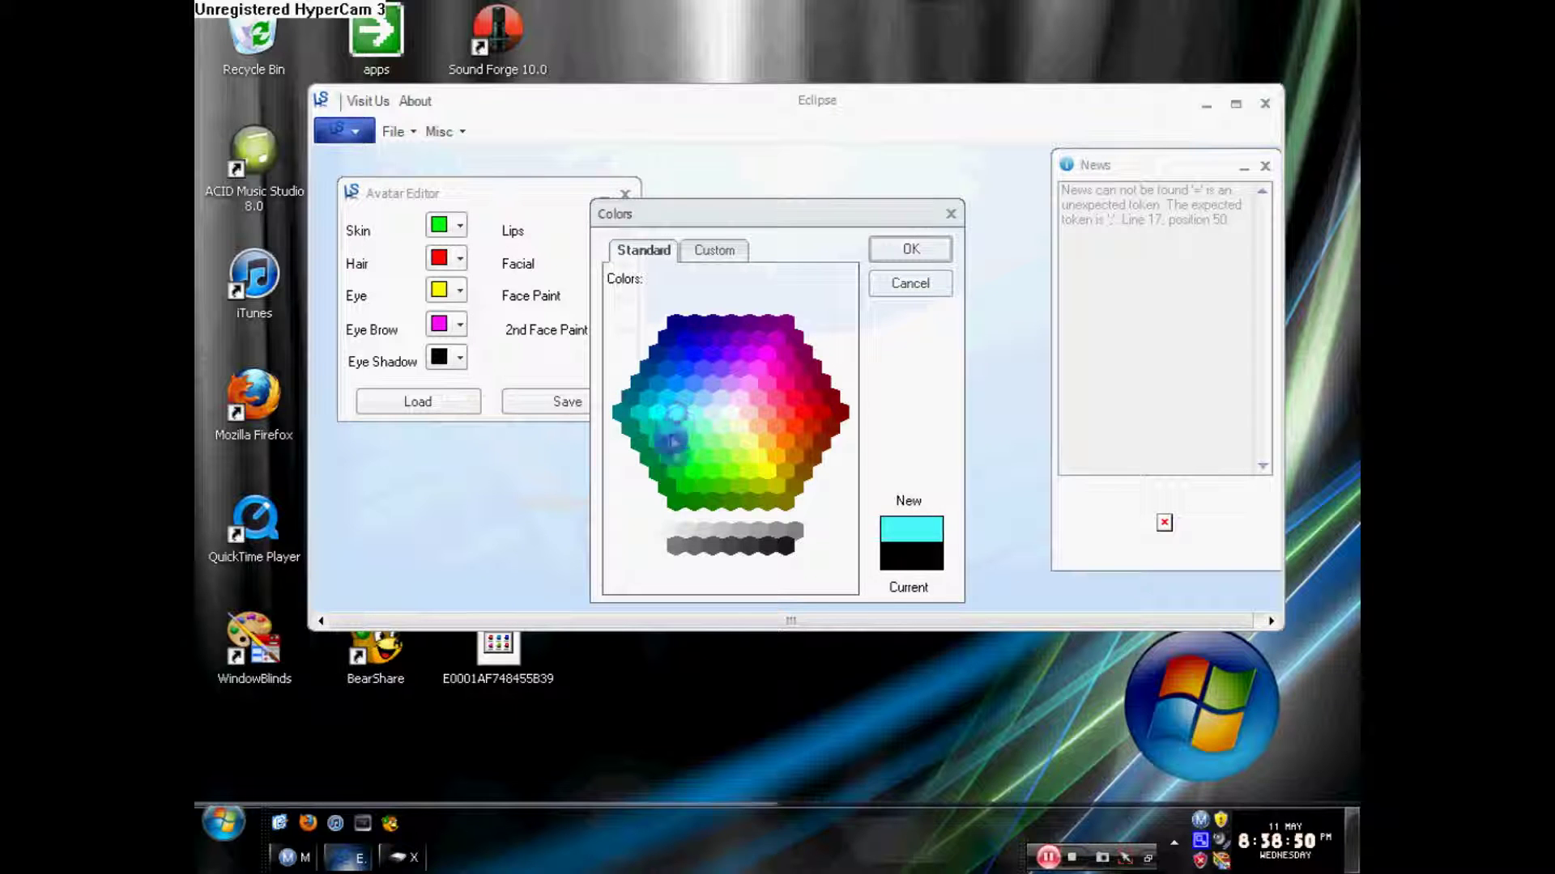
{"action": "left_click", "coordinate": [912, 251]}
Set the lips colour to blue.
{"action": "left_click", "coordinate": [627, 228]}
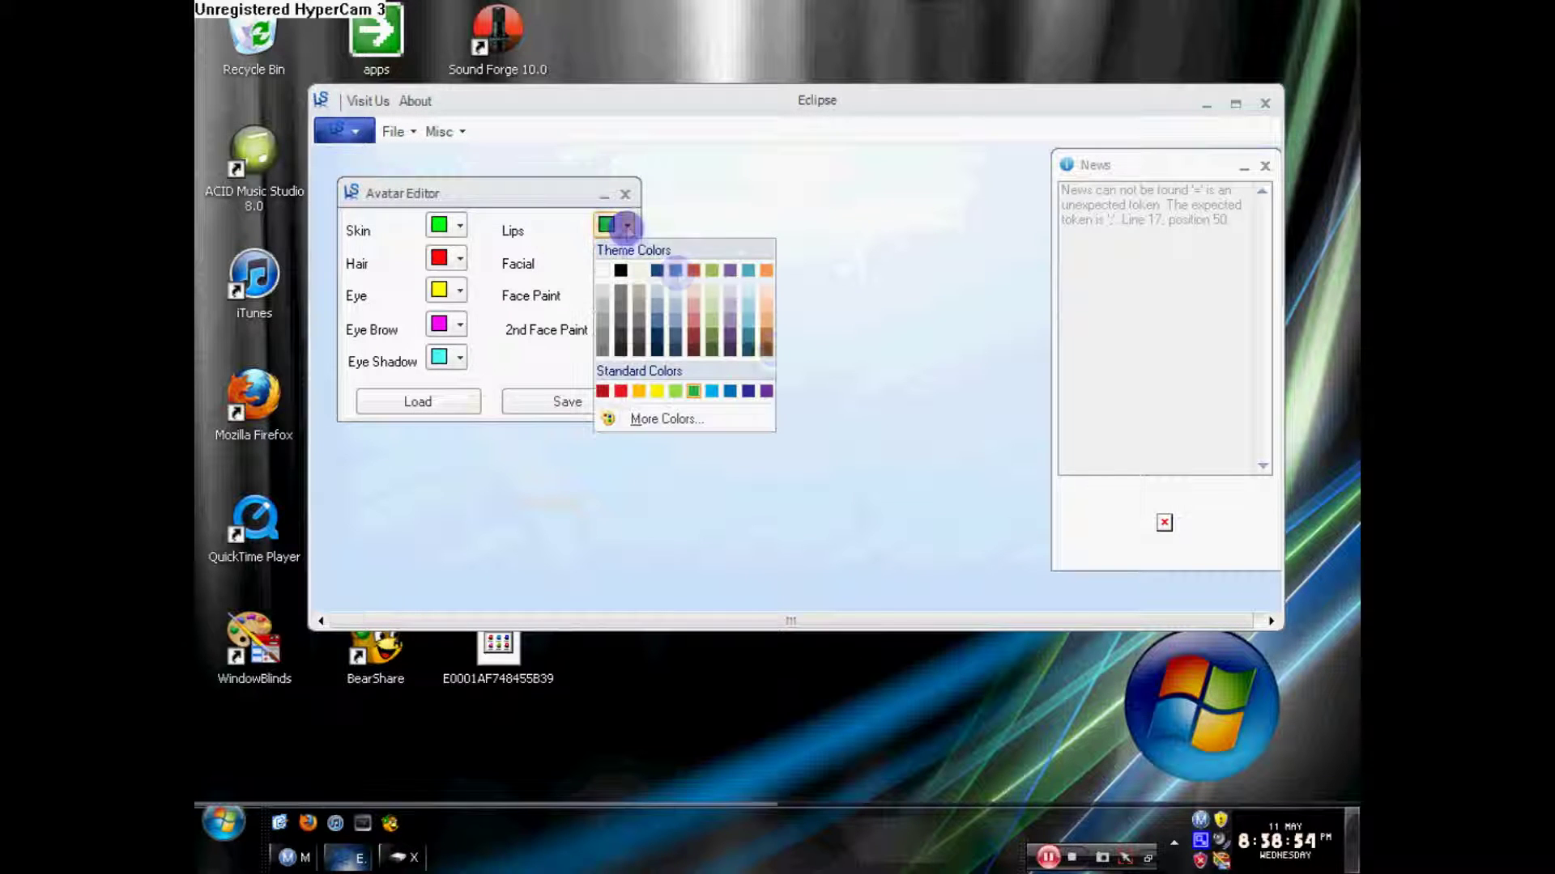
{"action": "left_click", "coordinate": [672, 421]}
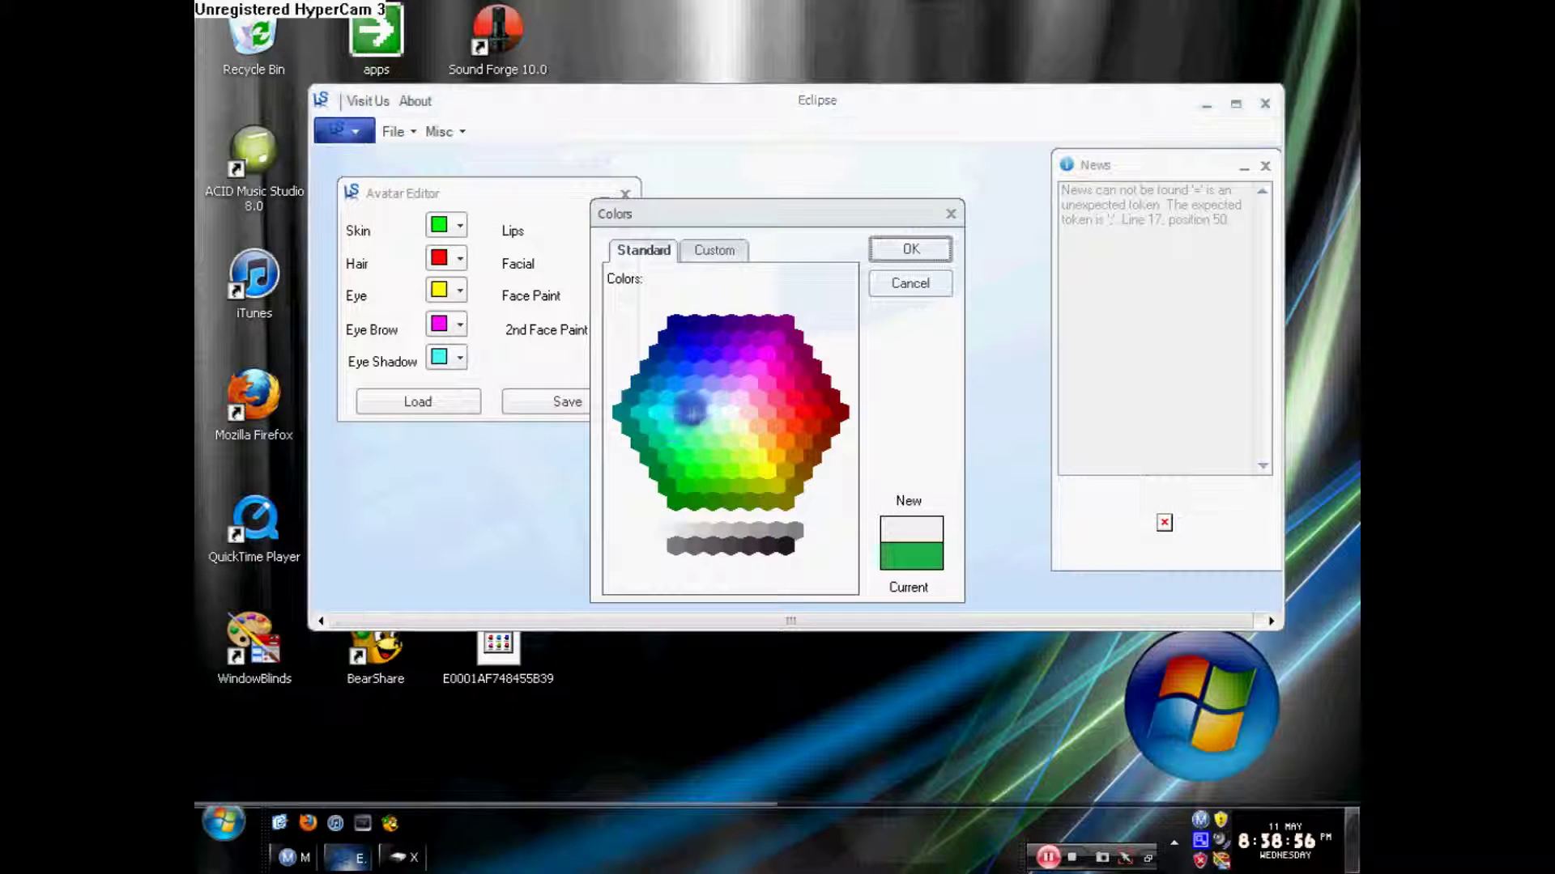
{"action": "left_click", "coordinate": [694, 352]}
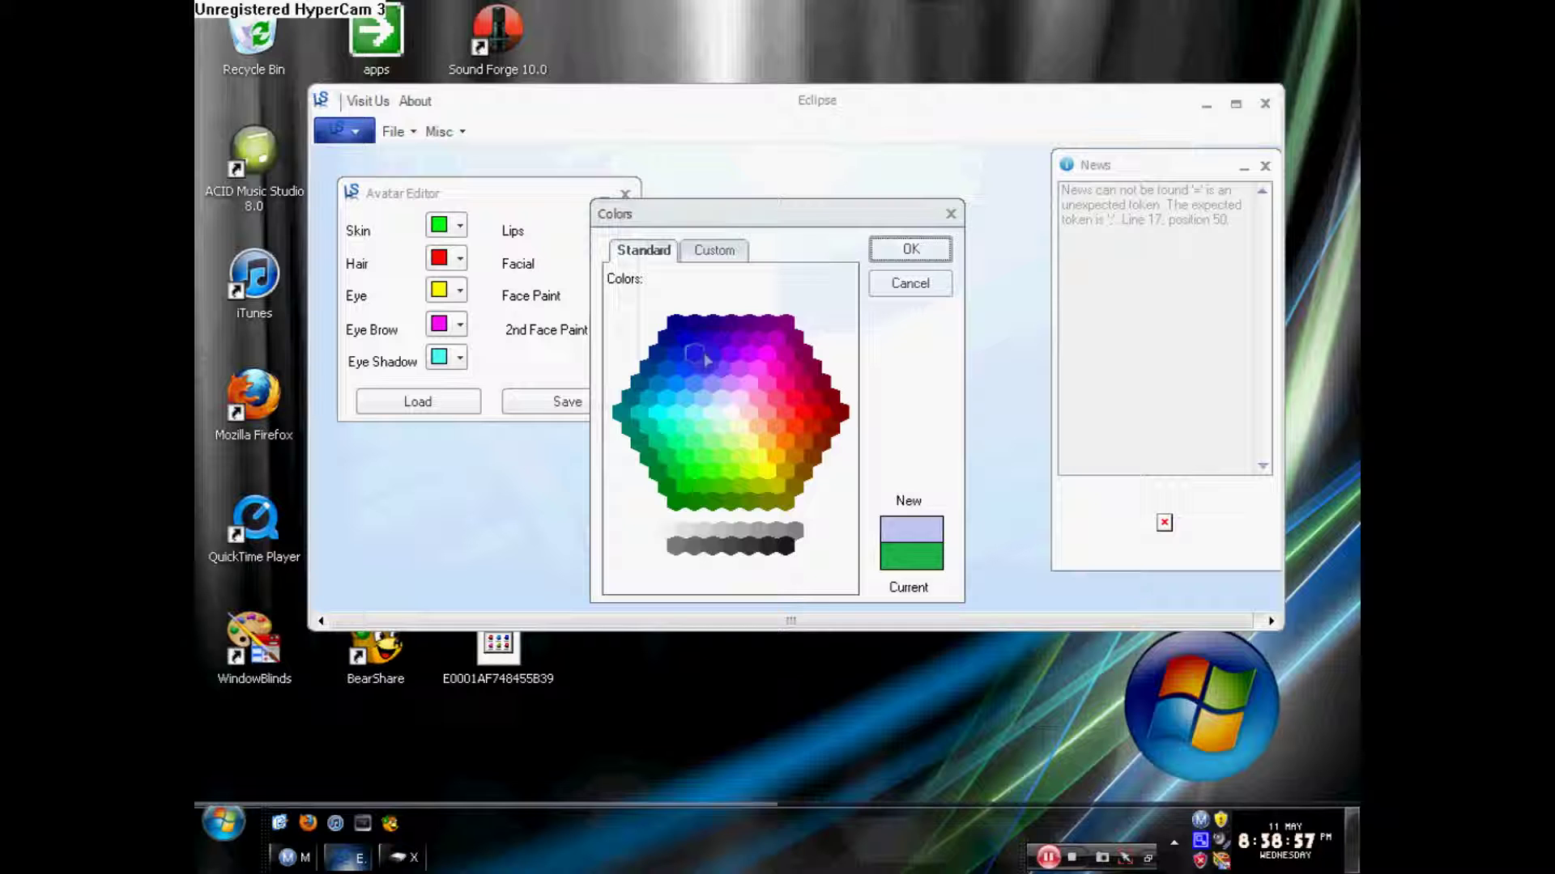
{"action": "left_click", "coordinate": [911, 249]}
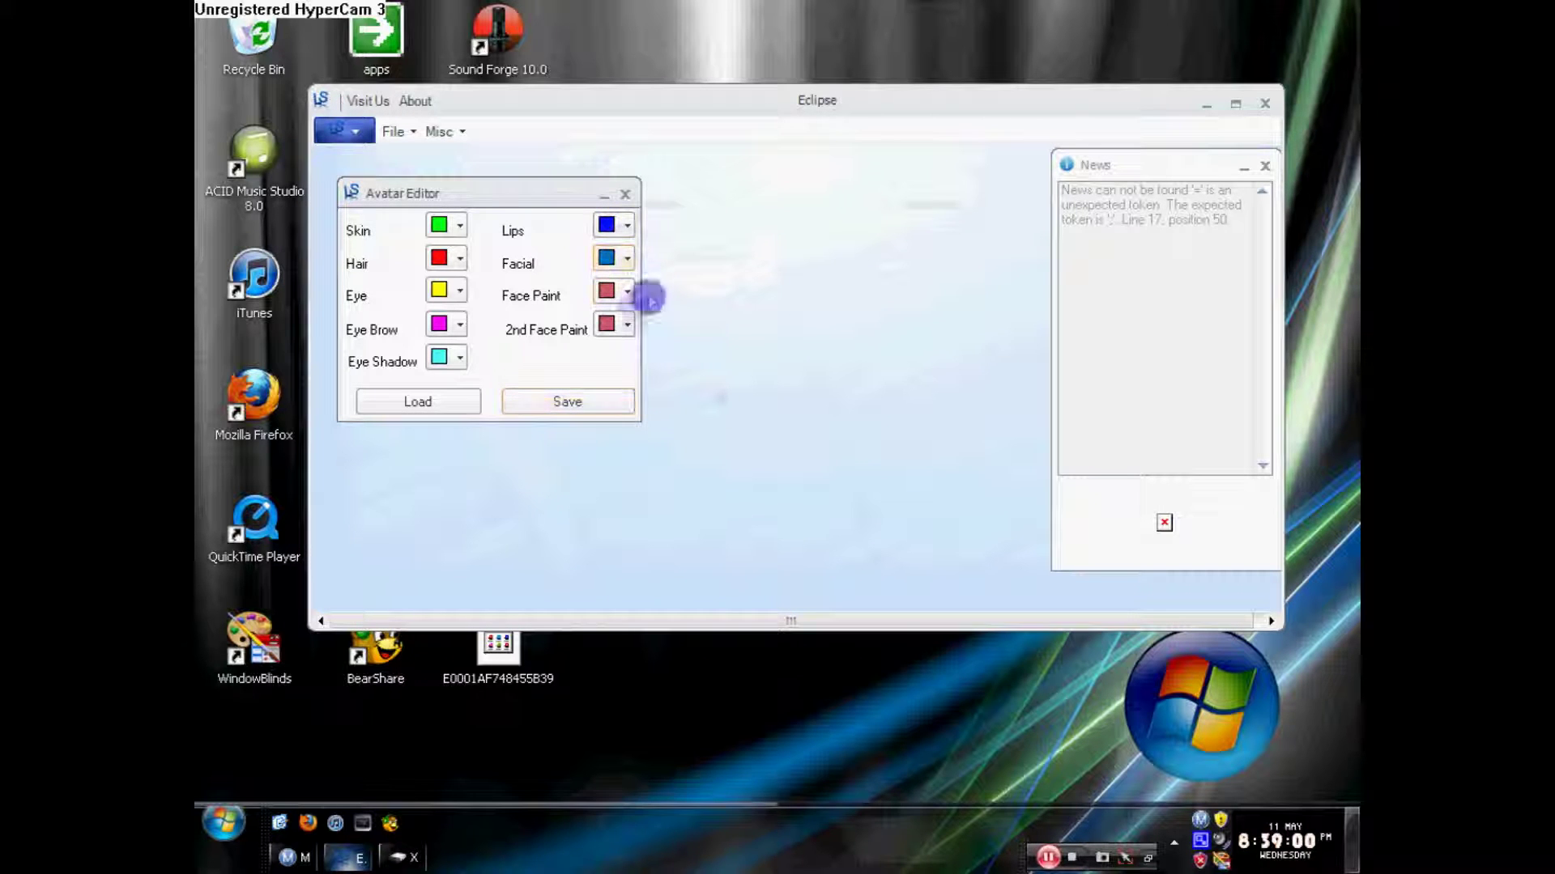
Set the facial colour to red.
{"action": "left_click", "coordinate": [627, 259]}
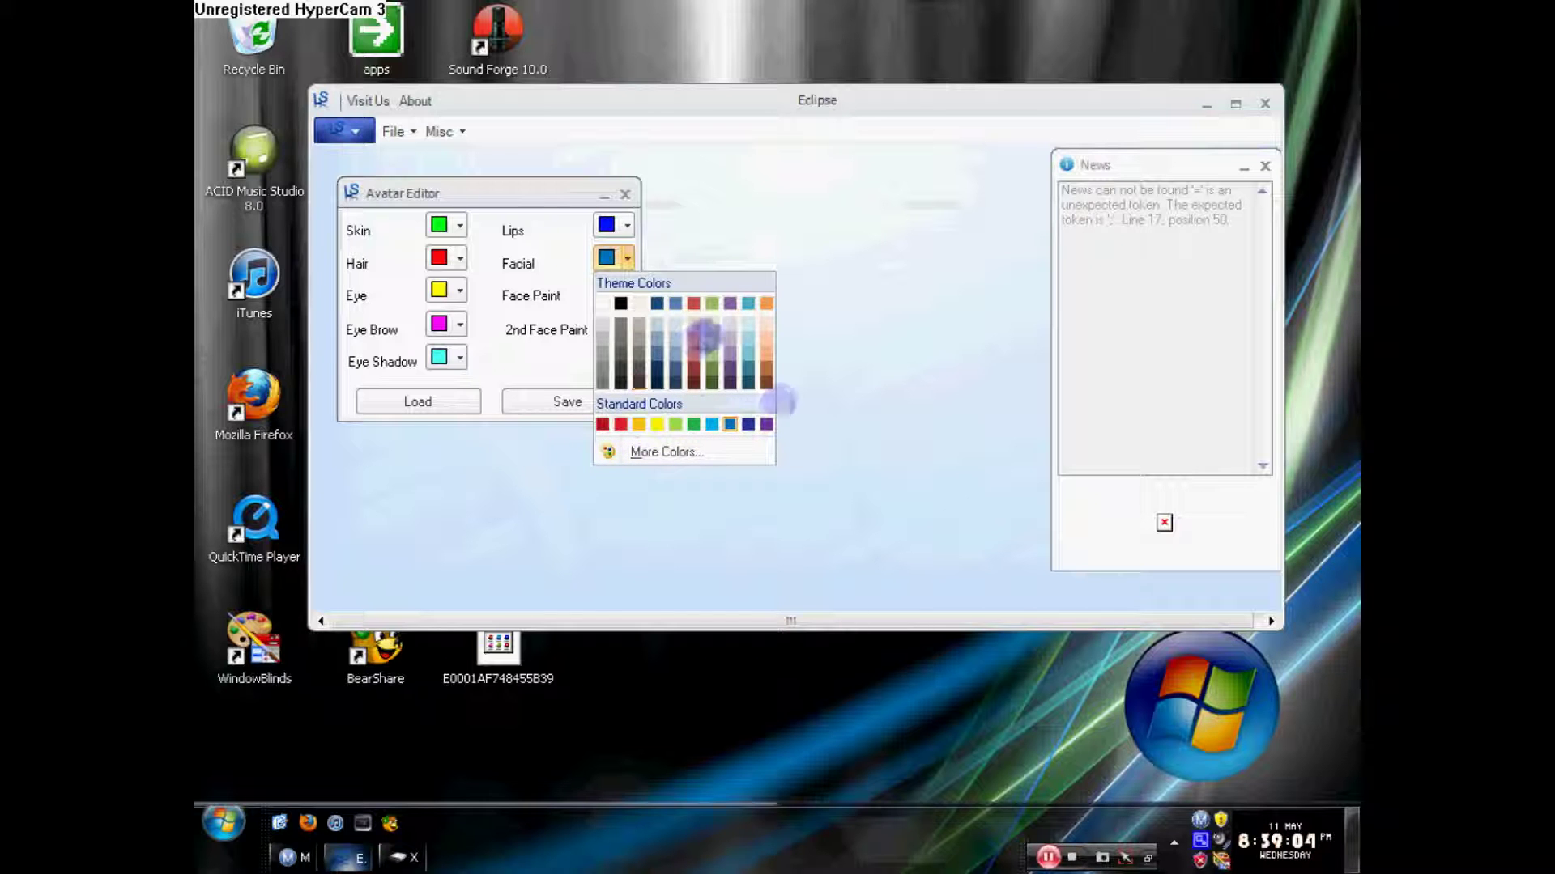
{"action": "left_click", "coordinate": [722, 451]}
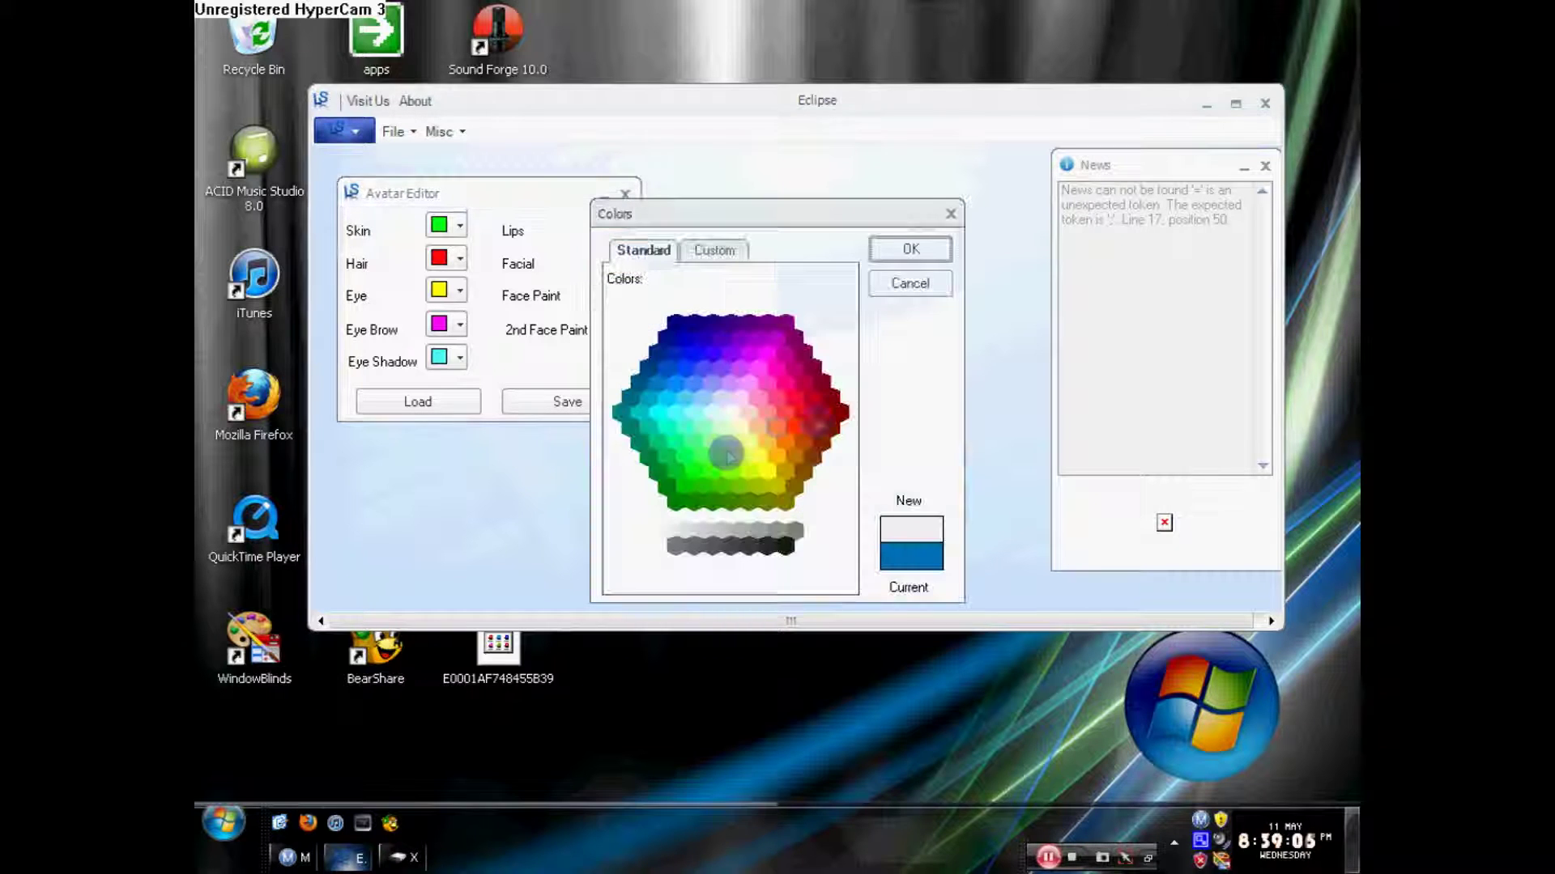
{"action": "left_click", "coordinate": [802, 414]}
{"action": "left_click", "coordinate": [910, 250]}
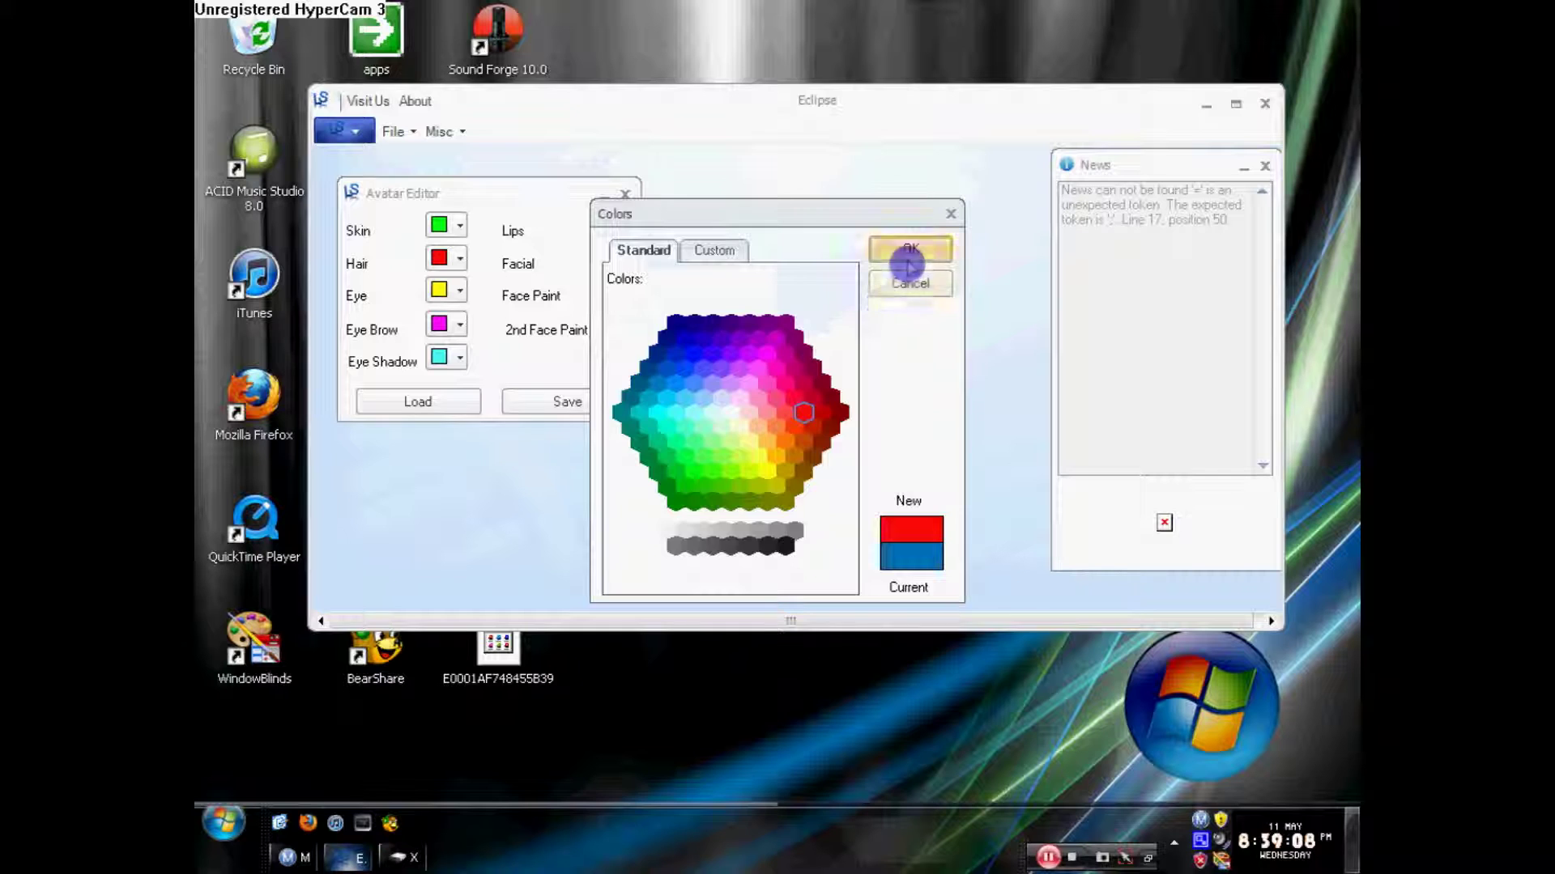
Save the new avatar colours, acknowledge the modded-and-resigned message, and close Eclipse.
{"action": "left_click", "coordinate": [582, 401]}
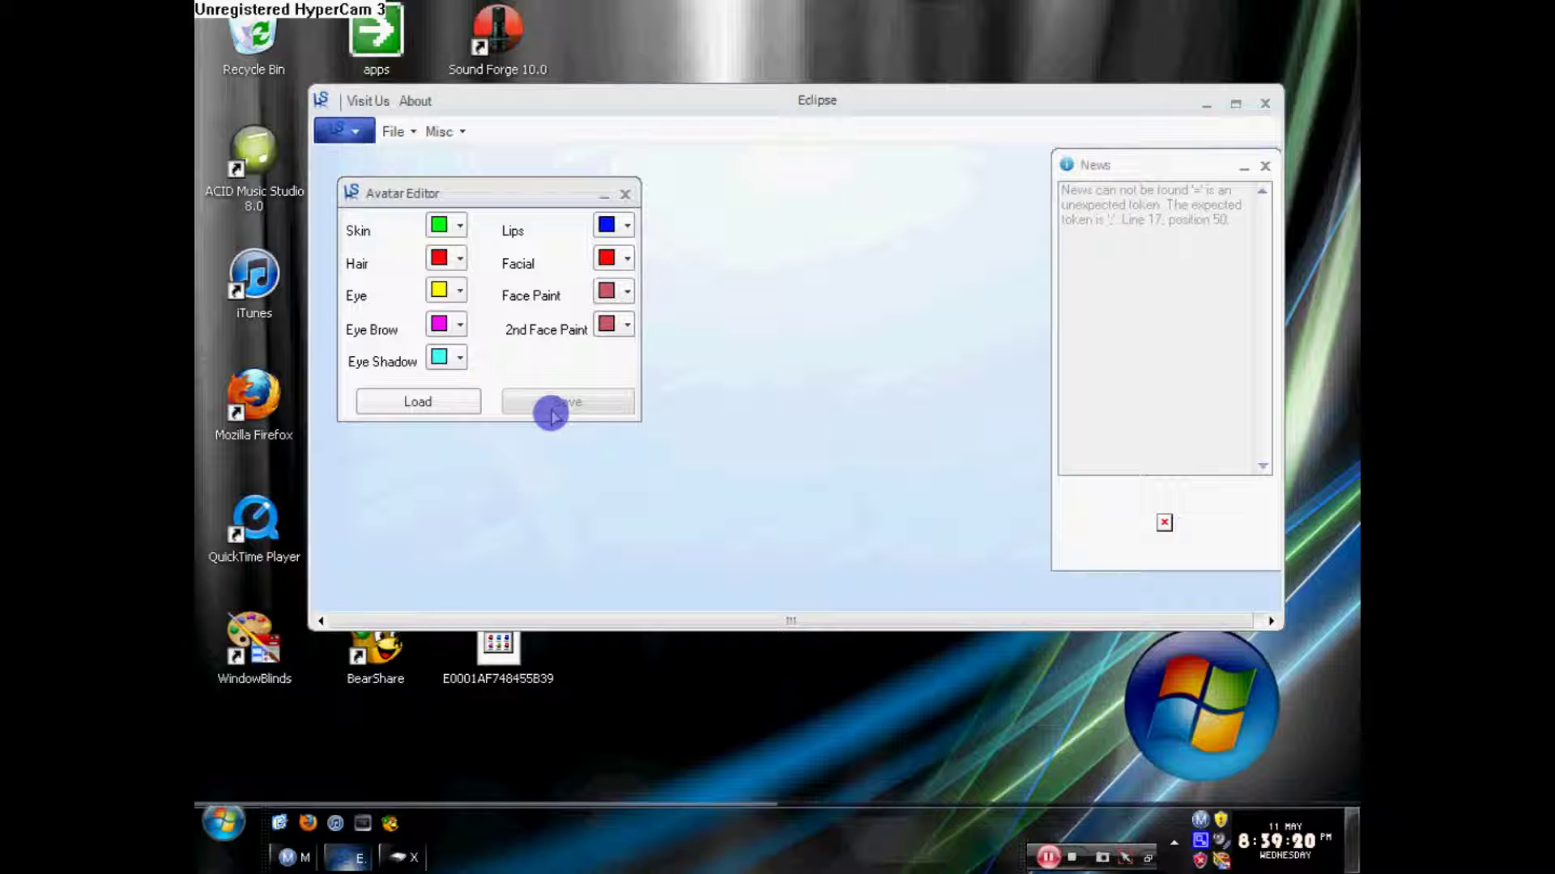
{"action": "left_click", "coordinate": [981, 110]}
{"action": "mouse_move", "coordinate": [980, 111]}
{"action": "left_mouse_down"}
{"action": "mouse_move", "coordinate": [982, 94]}
{"action": "mouse_move", "coordinate": [944, 215]}
{"action": "mouse_move", "coordinate": [963, 120]}
{"action": "left_mouse_up"}
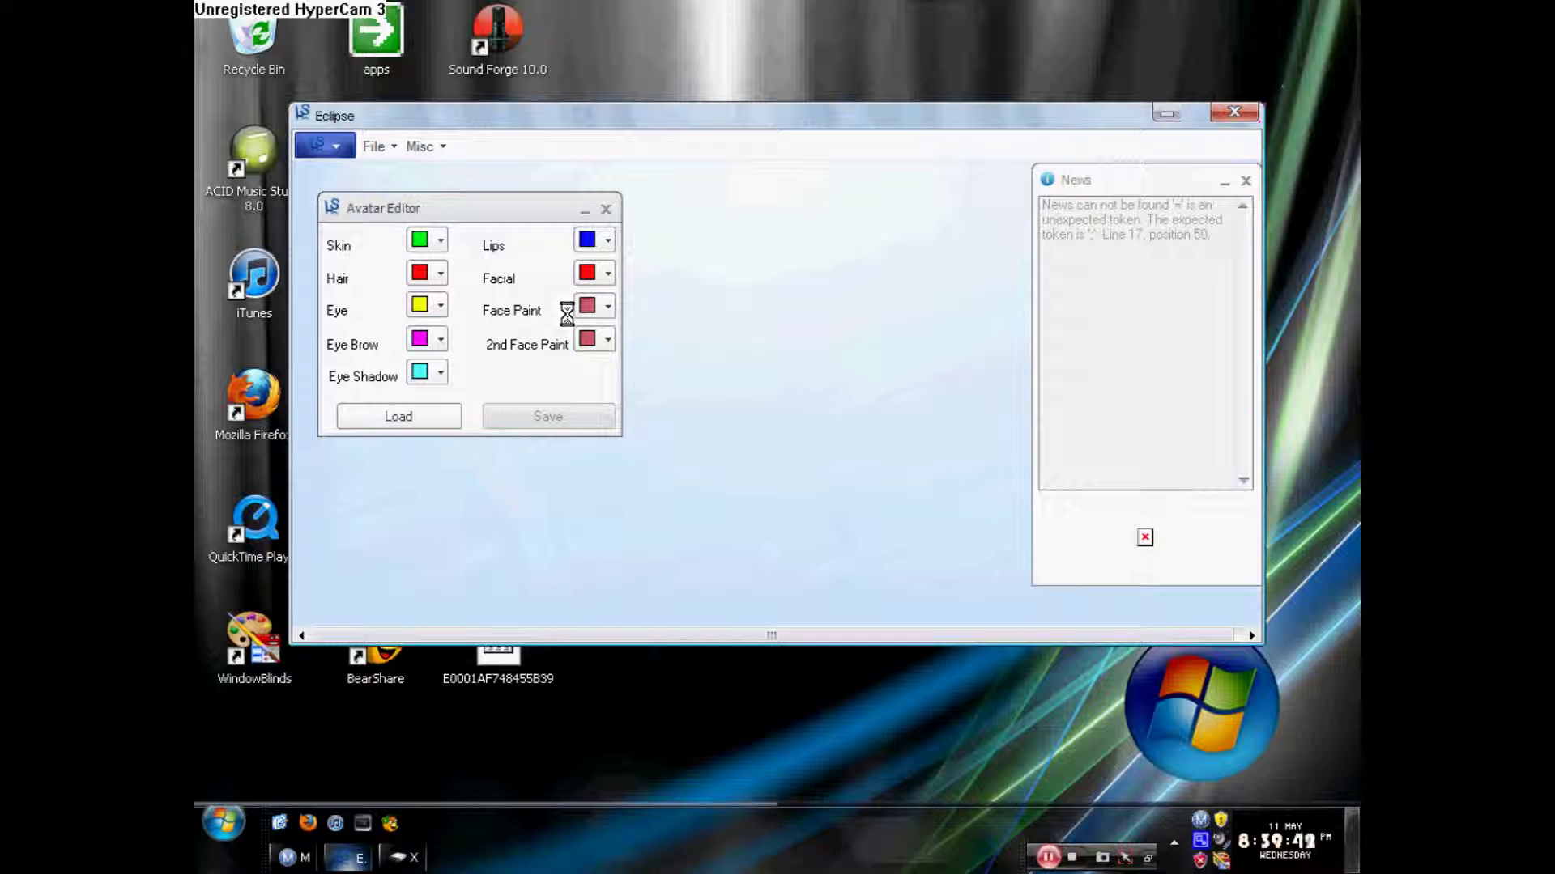
{"action": "left_click", "coordinate": [395, 130]}
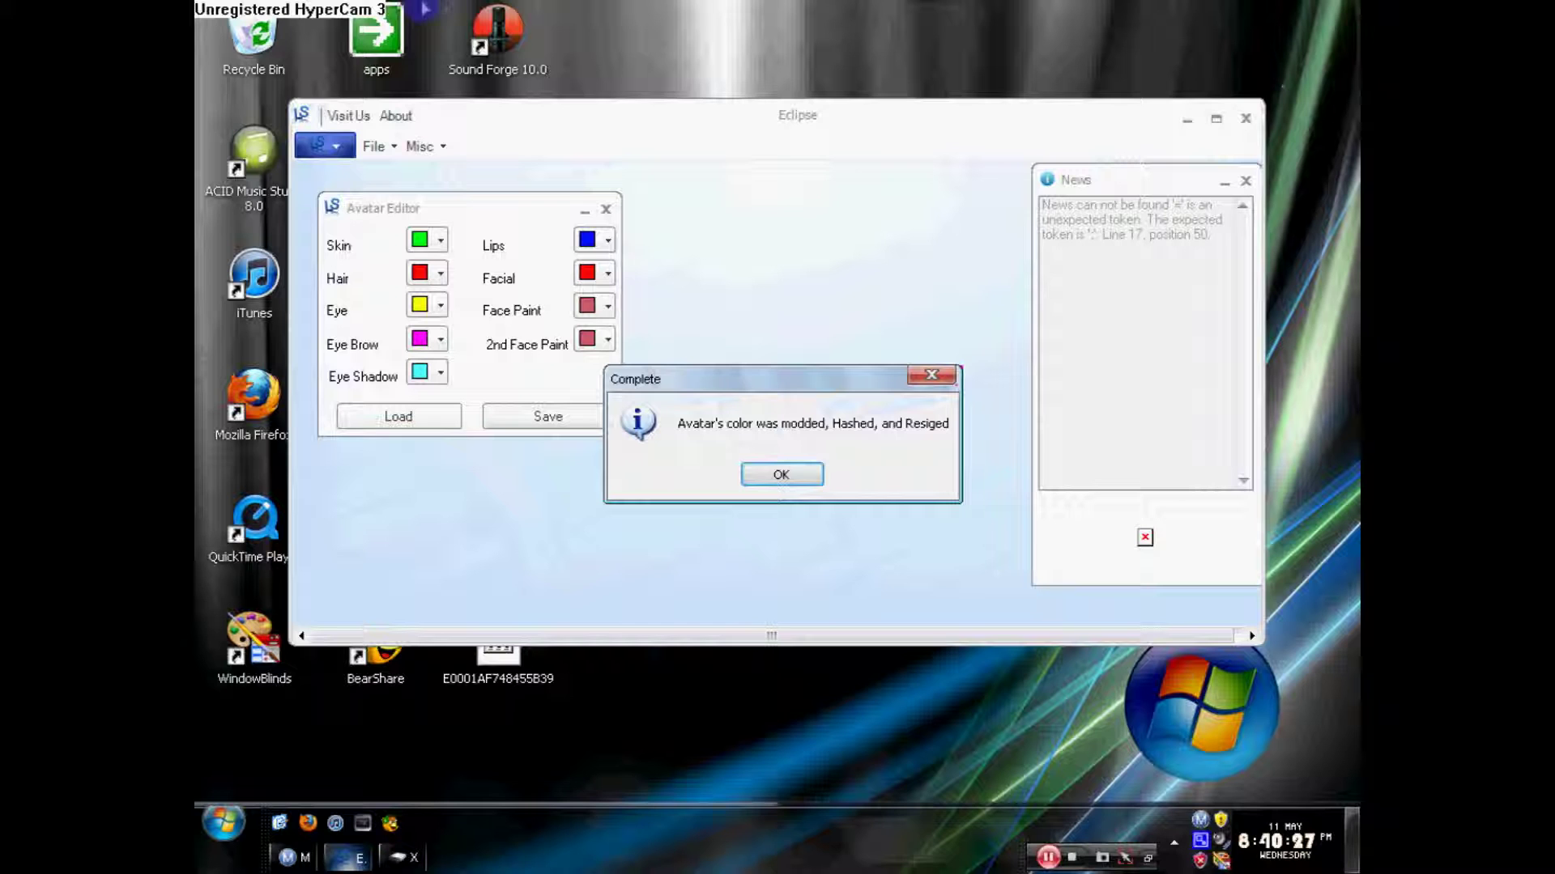
{"action": "left_click", "coordinate": [777, 478]}
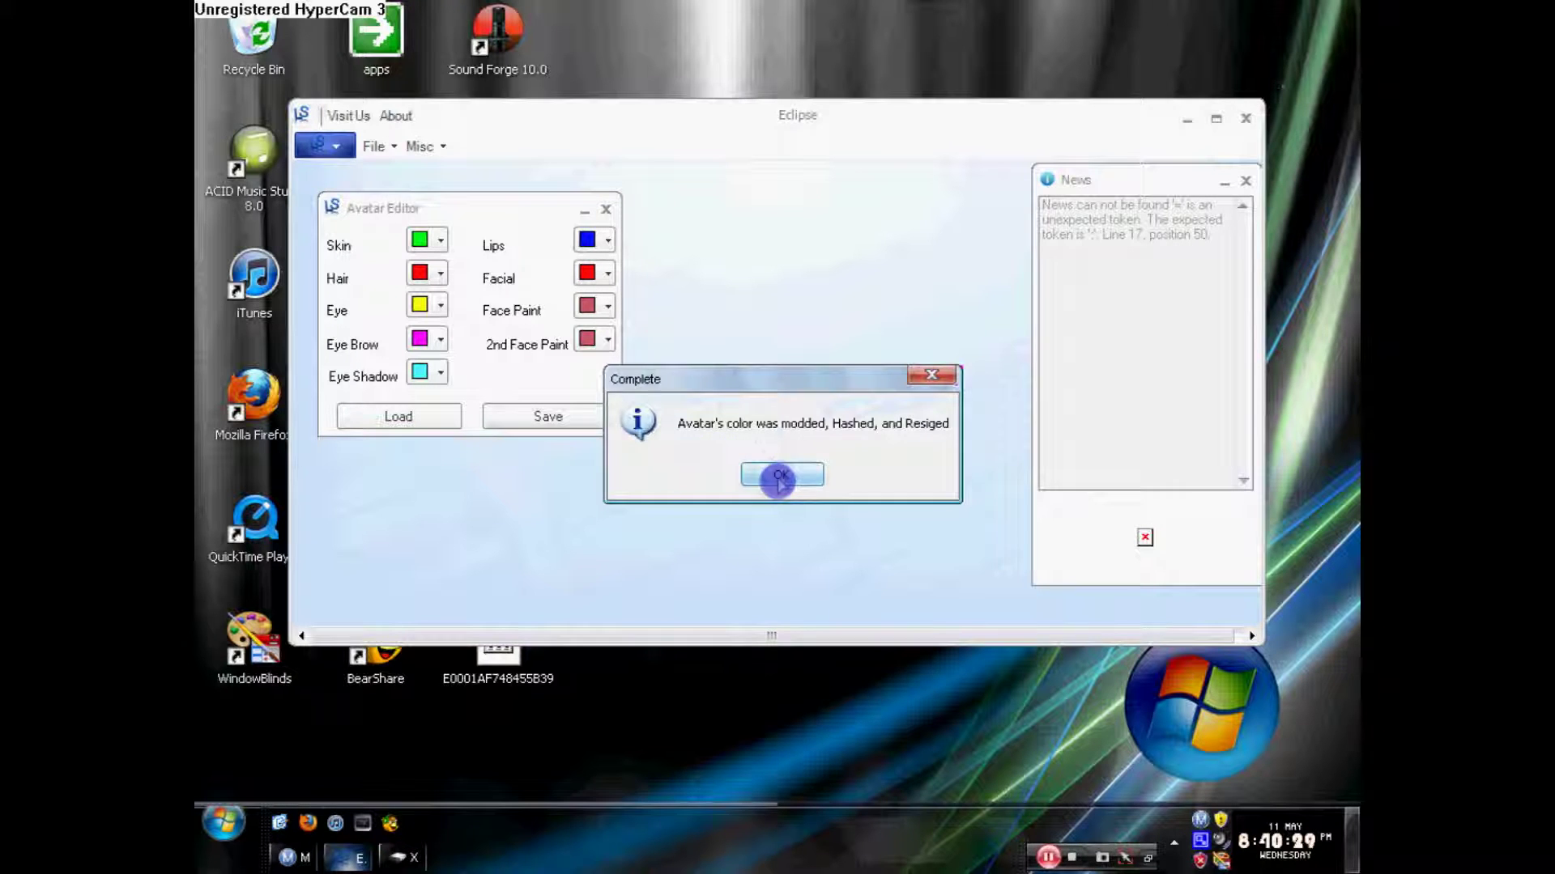
{"action": "left_click", "coordinate": [777, 476]}
{"action": "left_click", "coordinate": [1244, 117]}
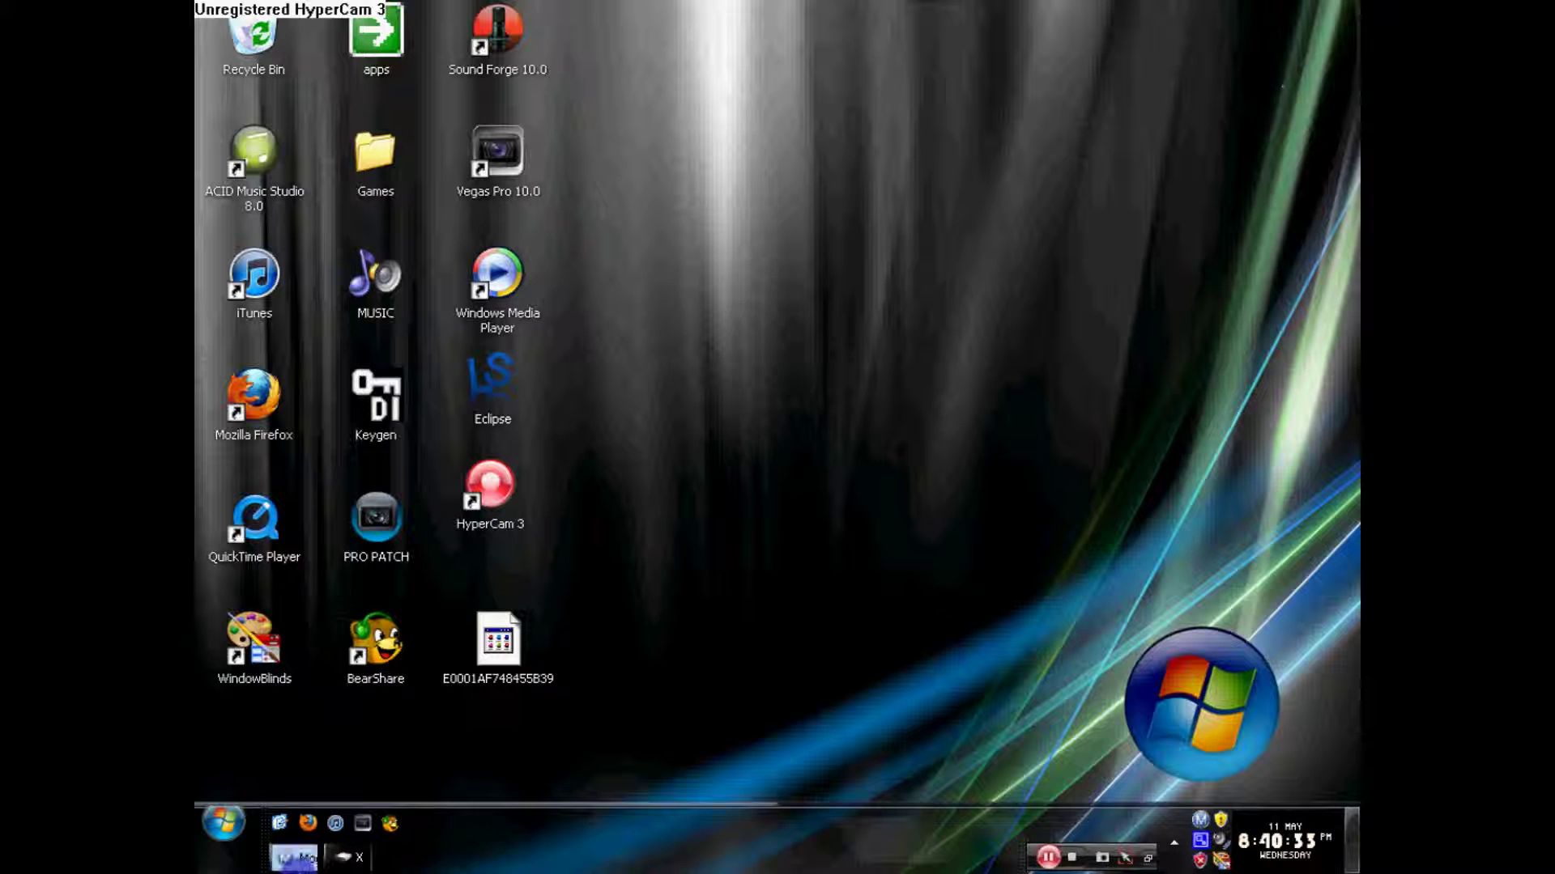
{"action": "left_click", "coordinate": [296, 858]}
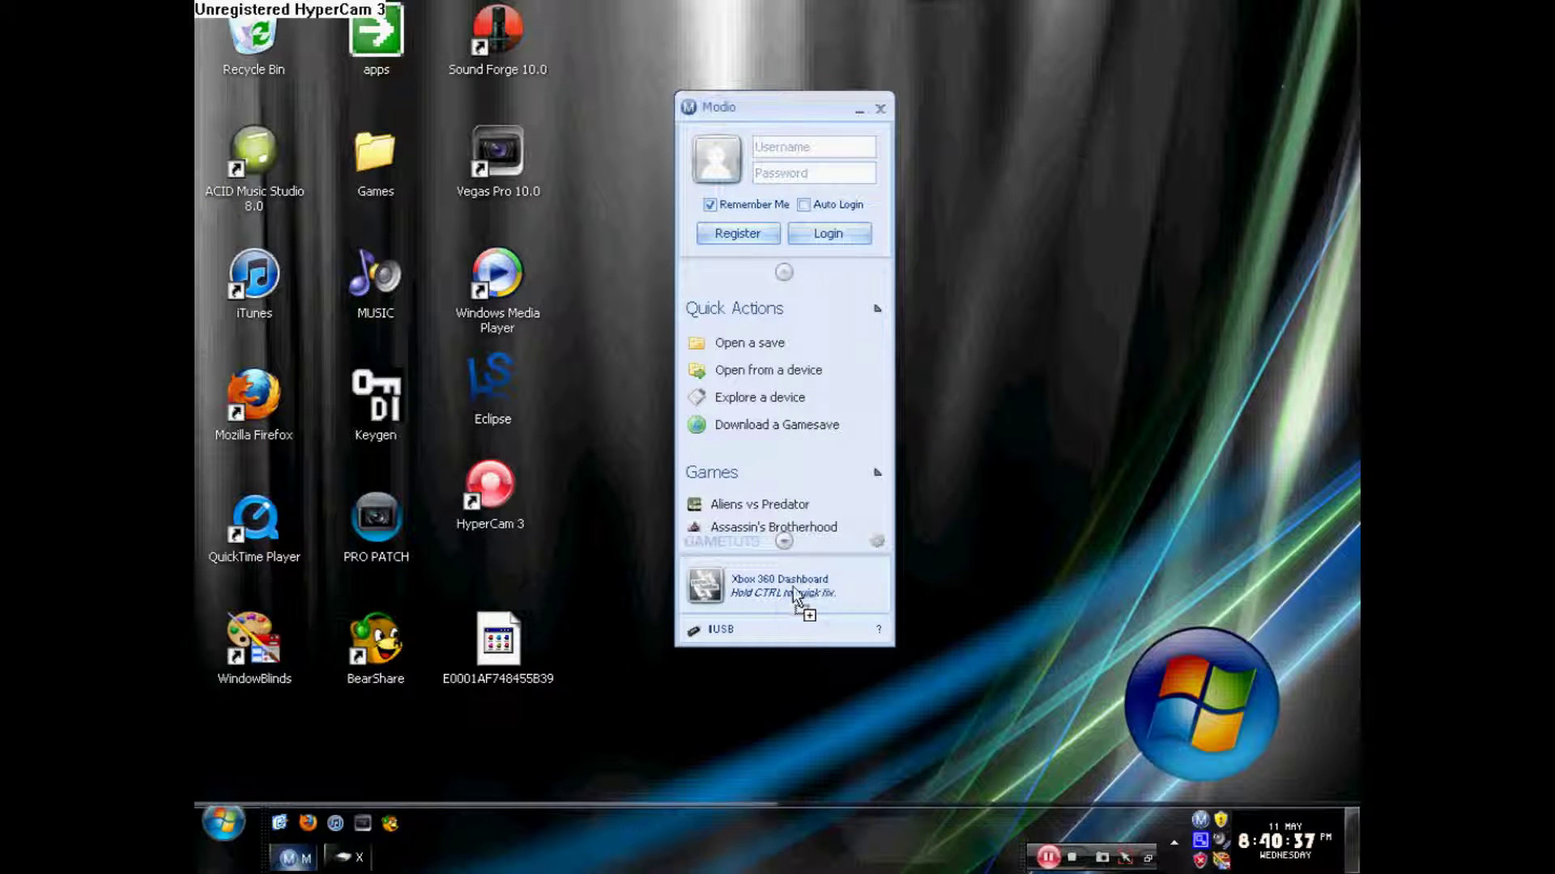
{"action": "left_click", "coordinate": [794, 594]}
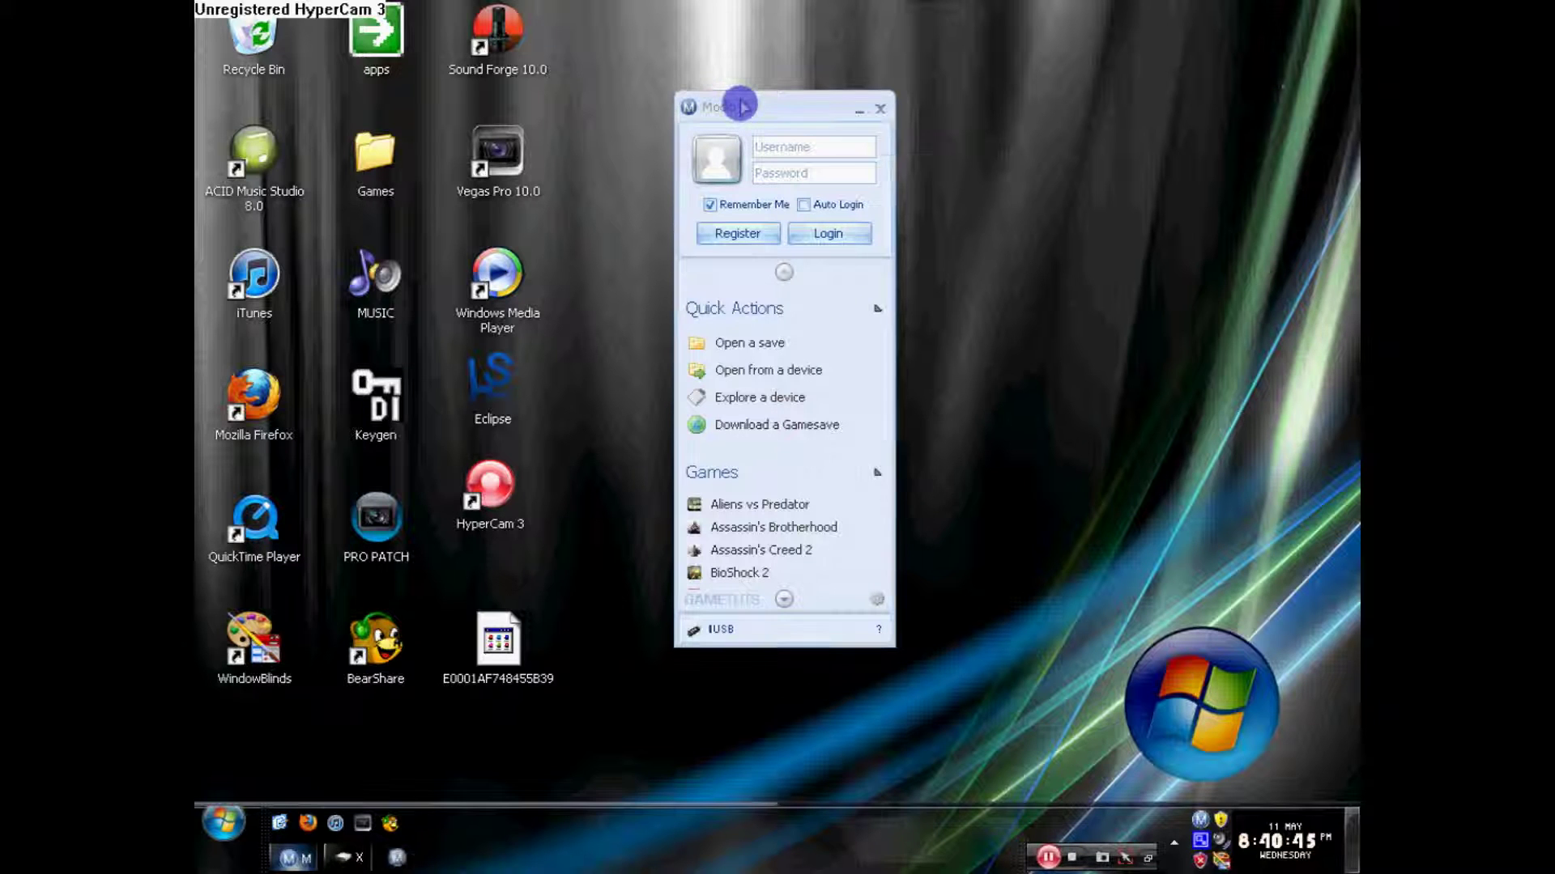
{"action": "left_click_drag", "start_coordinate": [1155, 172], "coordinate": [890, 132]}
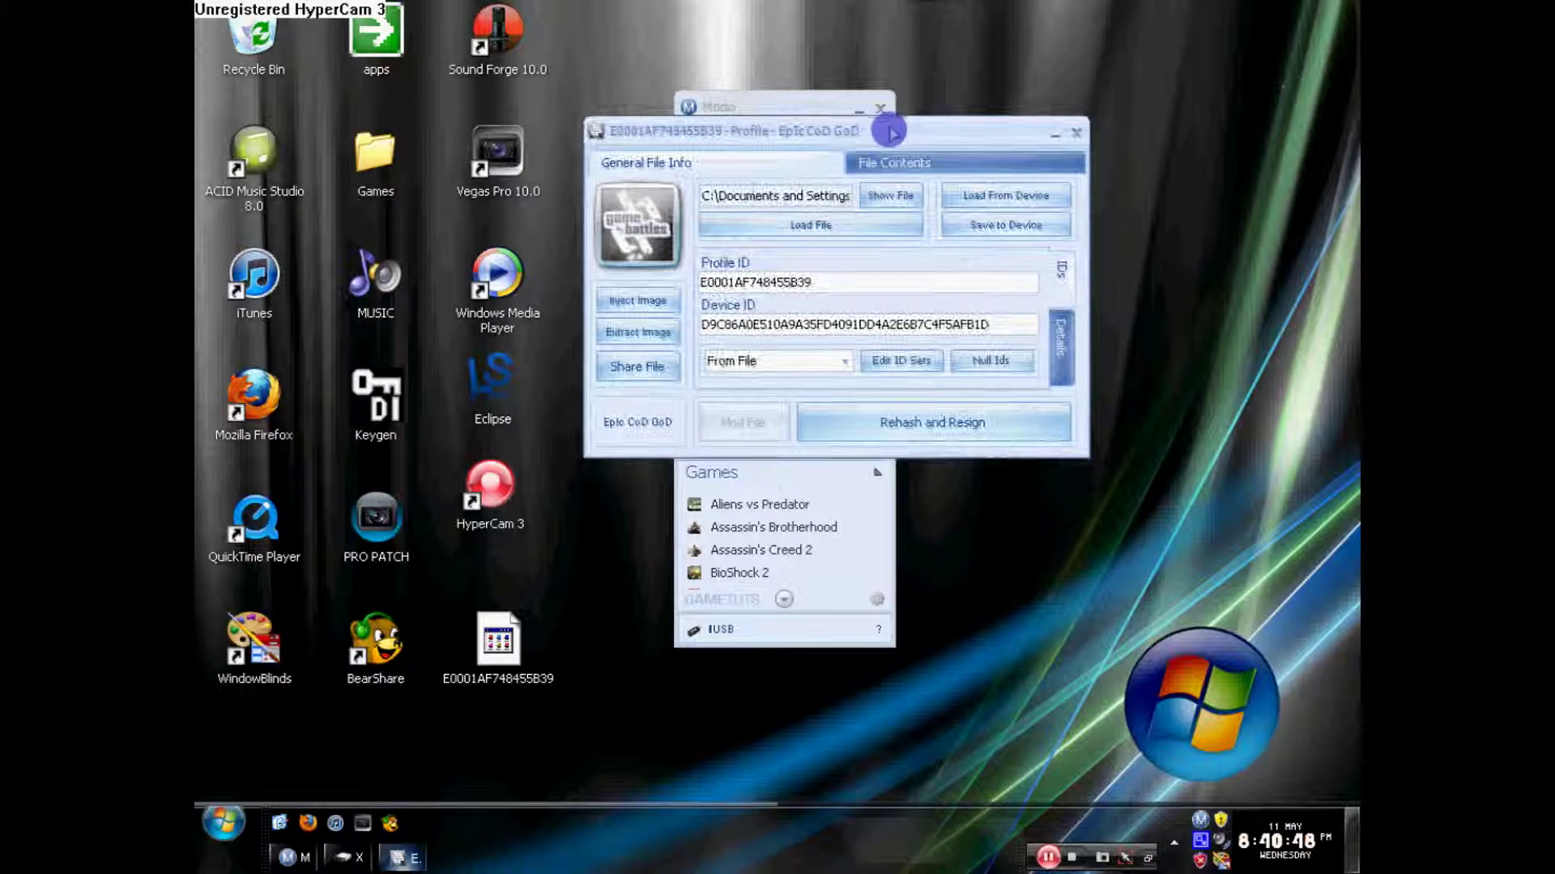
{"action": "left_click", "coordinate": [812, 429]}
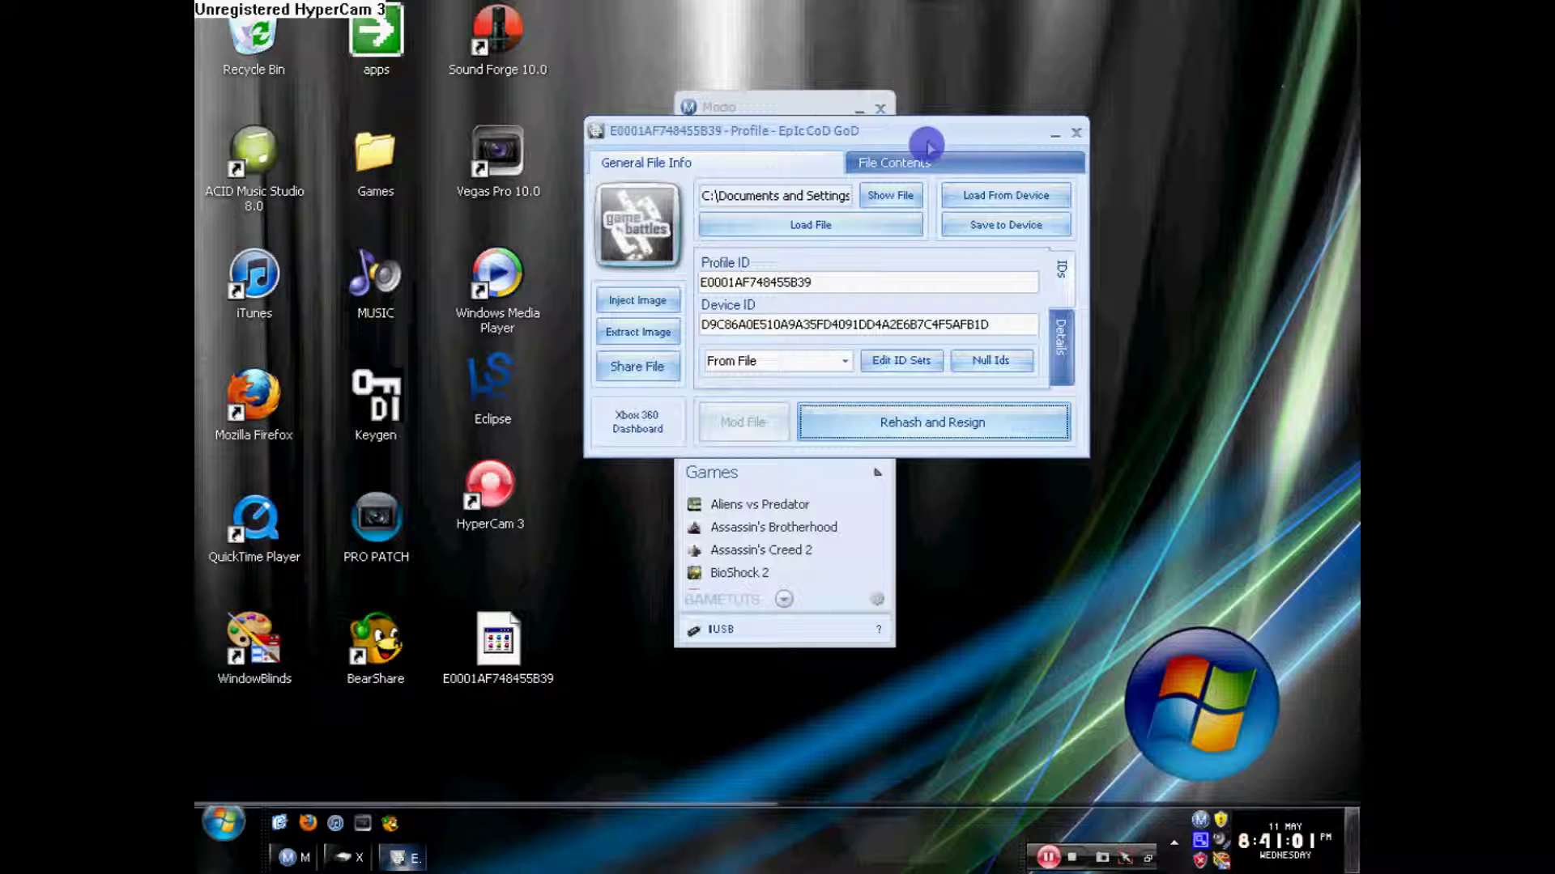
Overwrite the E0001AF748455B39 profile on the USB drive with the resigned copy.
{"action": "left_click", "coordinate": [1079, 135]}
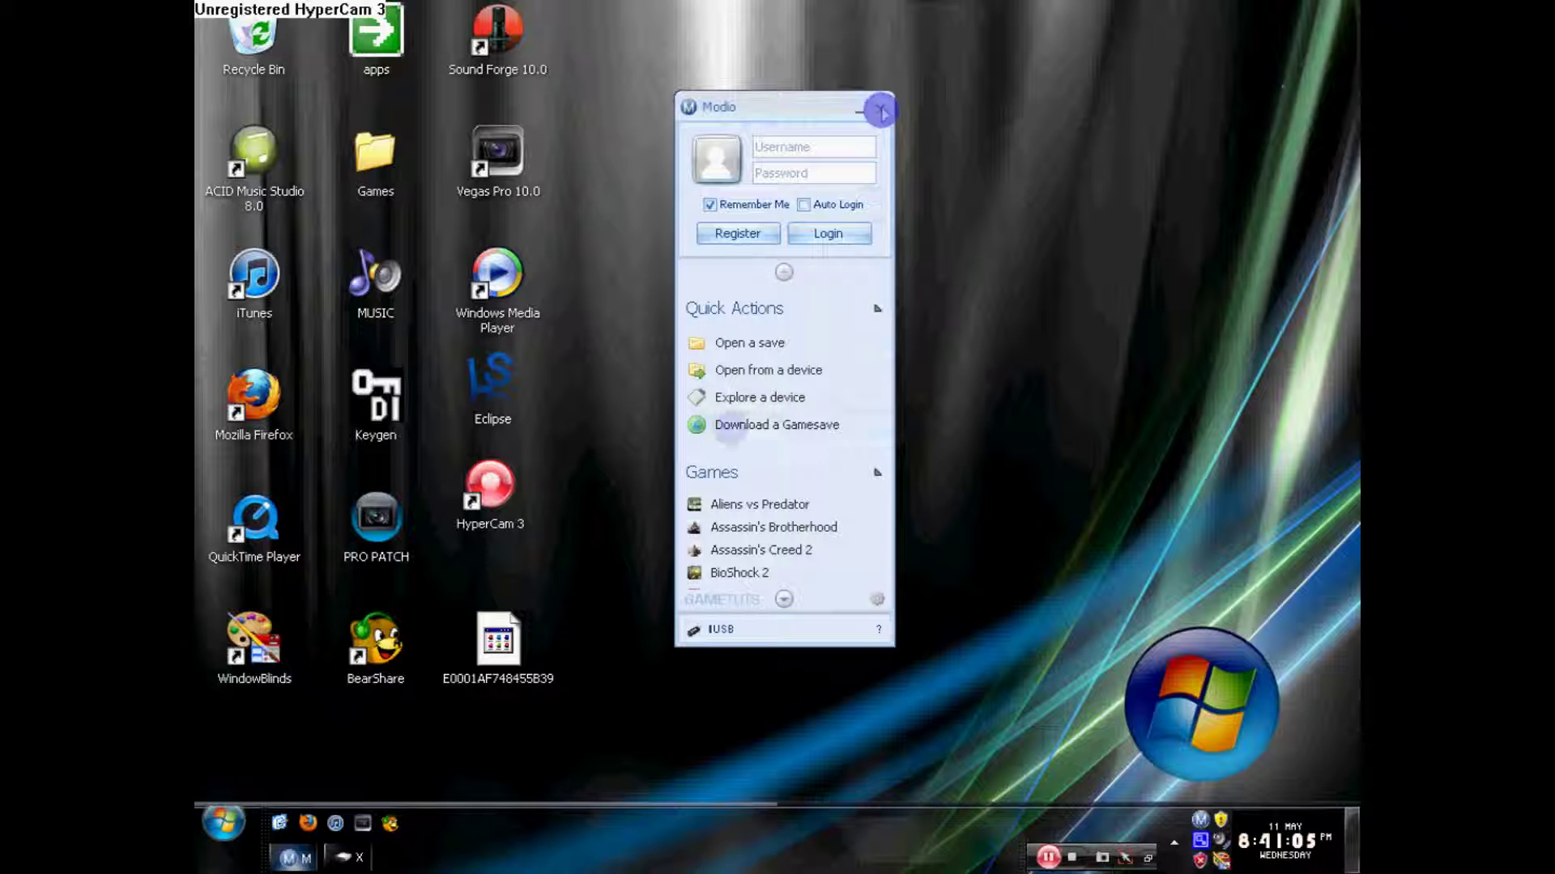
{"action": "left_click", "coordinate": [345, 857]}
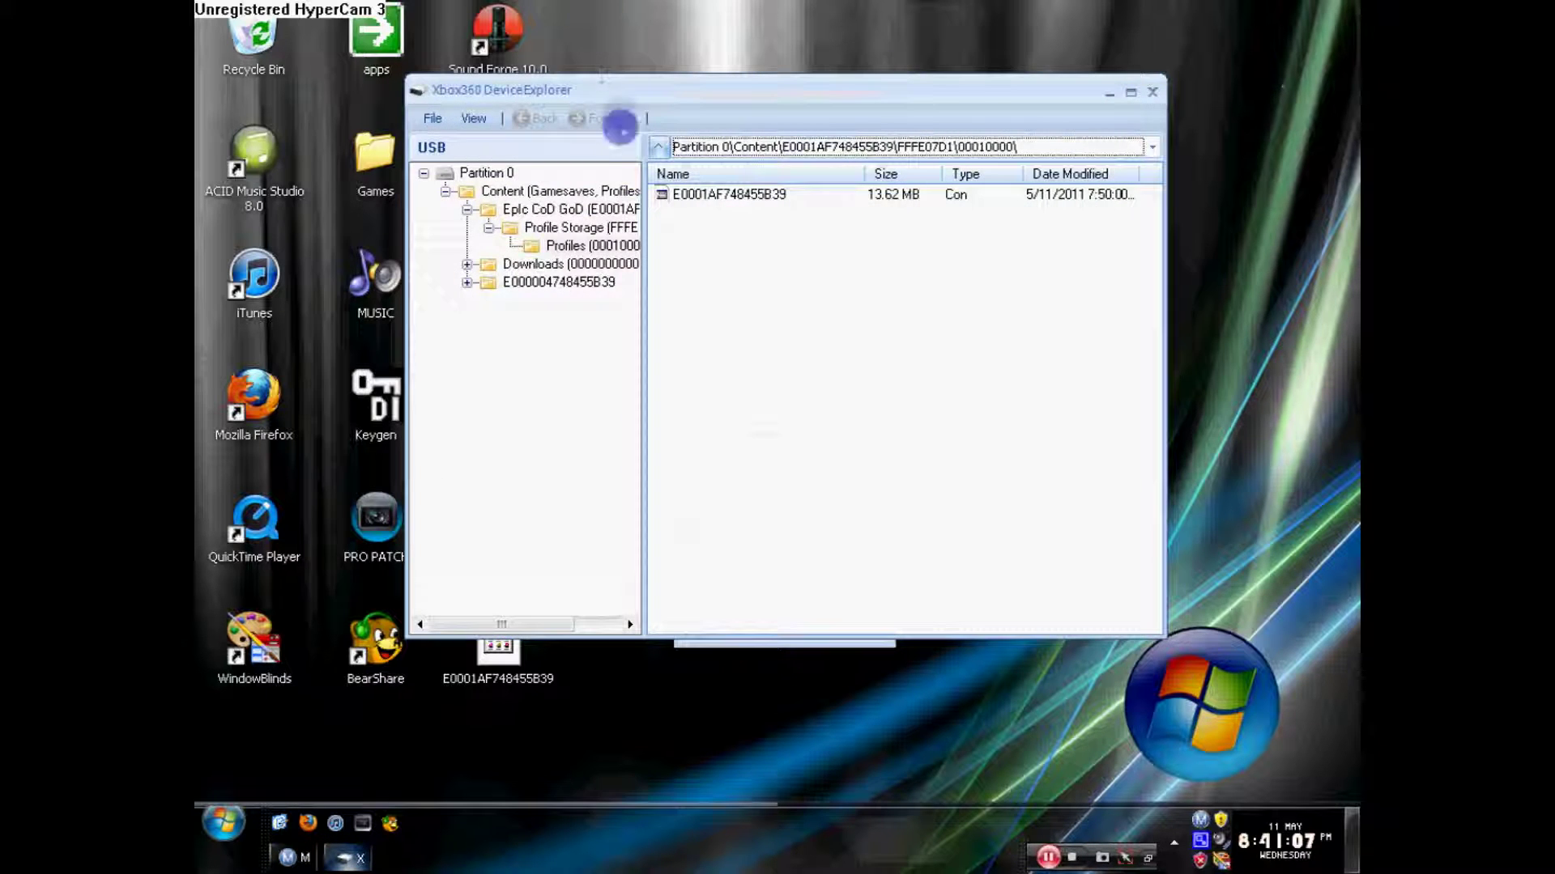
{"action": "left_click_drag", "start_coordinate": [622, 94], "coordinate": [727, 105]}
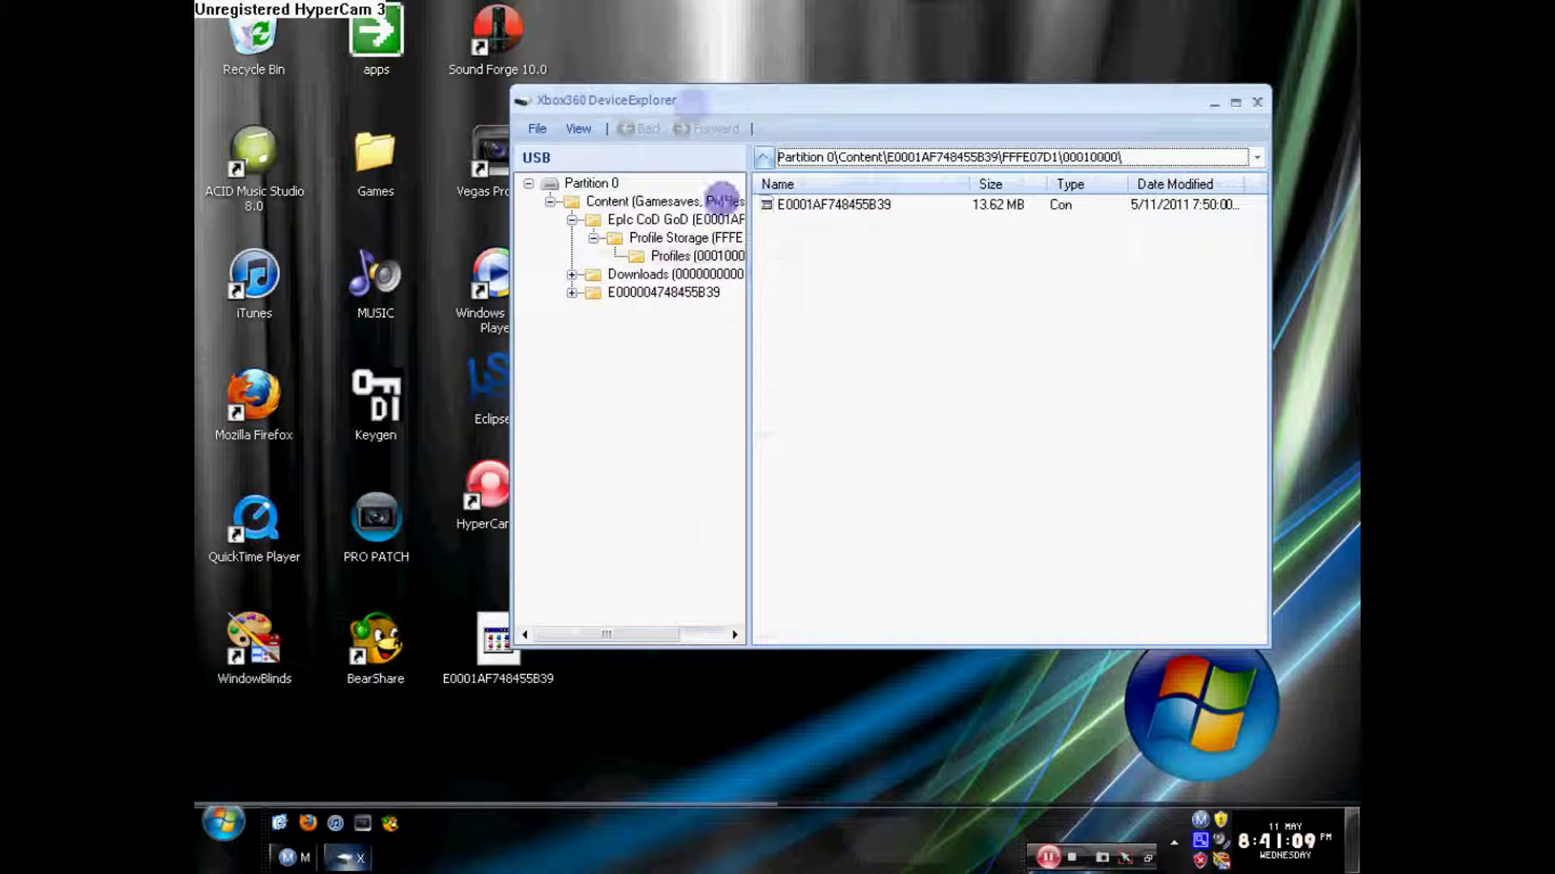
{"action": "left_click_drag", "start_coordinate": [763, 111], "coordinate": [814, 137]}
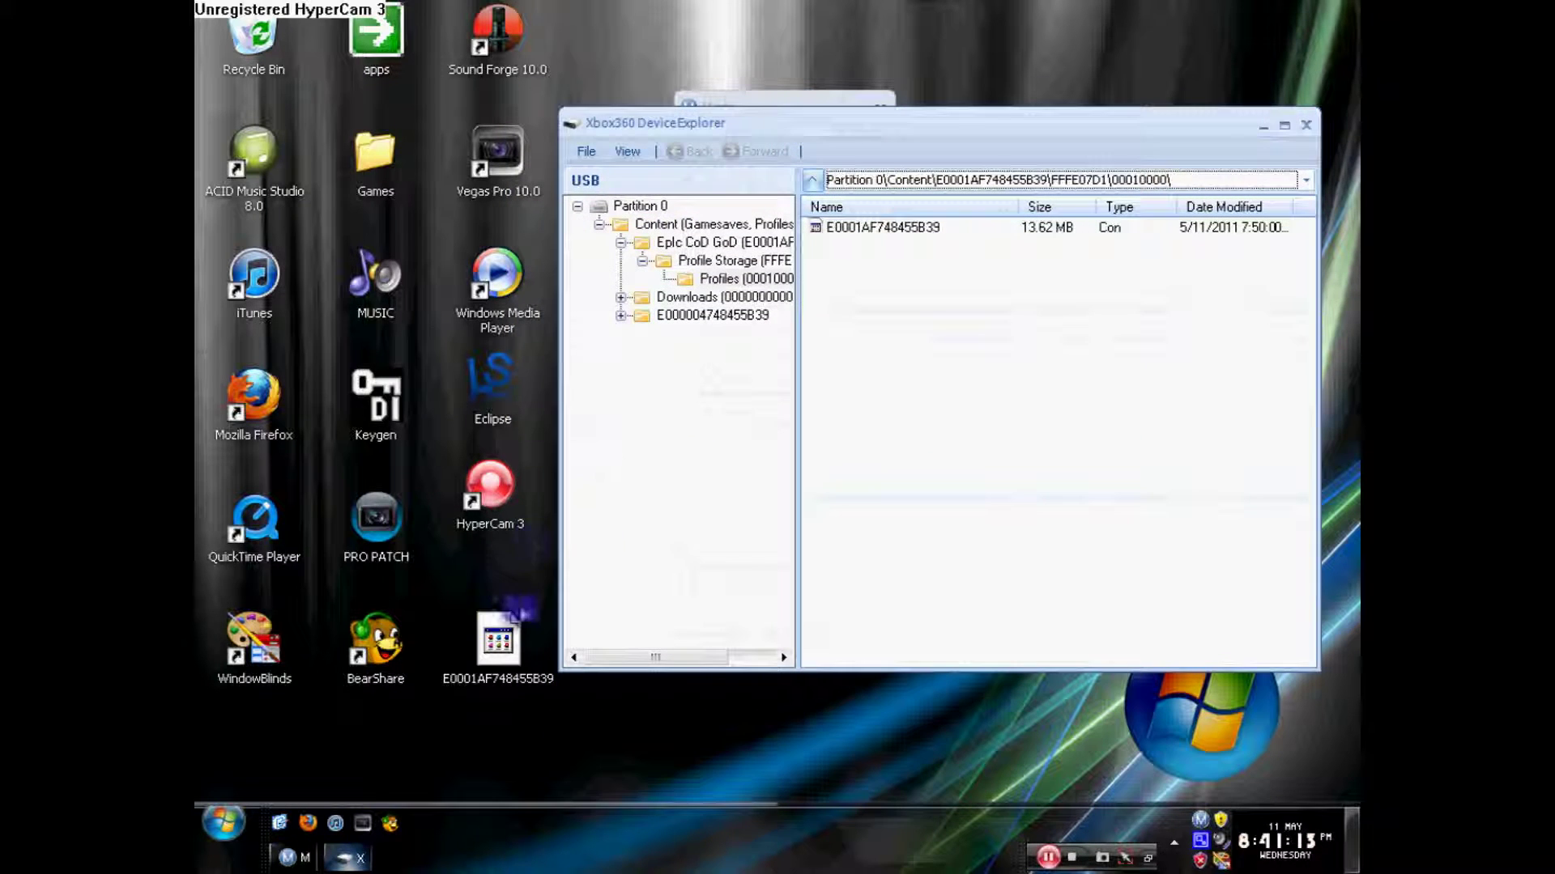
{"action": "left_click_drag", "start_coordinate": [819, 257], "coordinate": [878, 230]}
{"action": "left_click", "coordinate": [693, 464]}
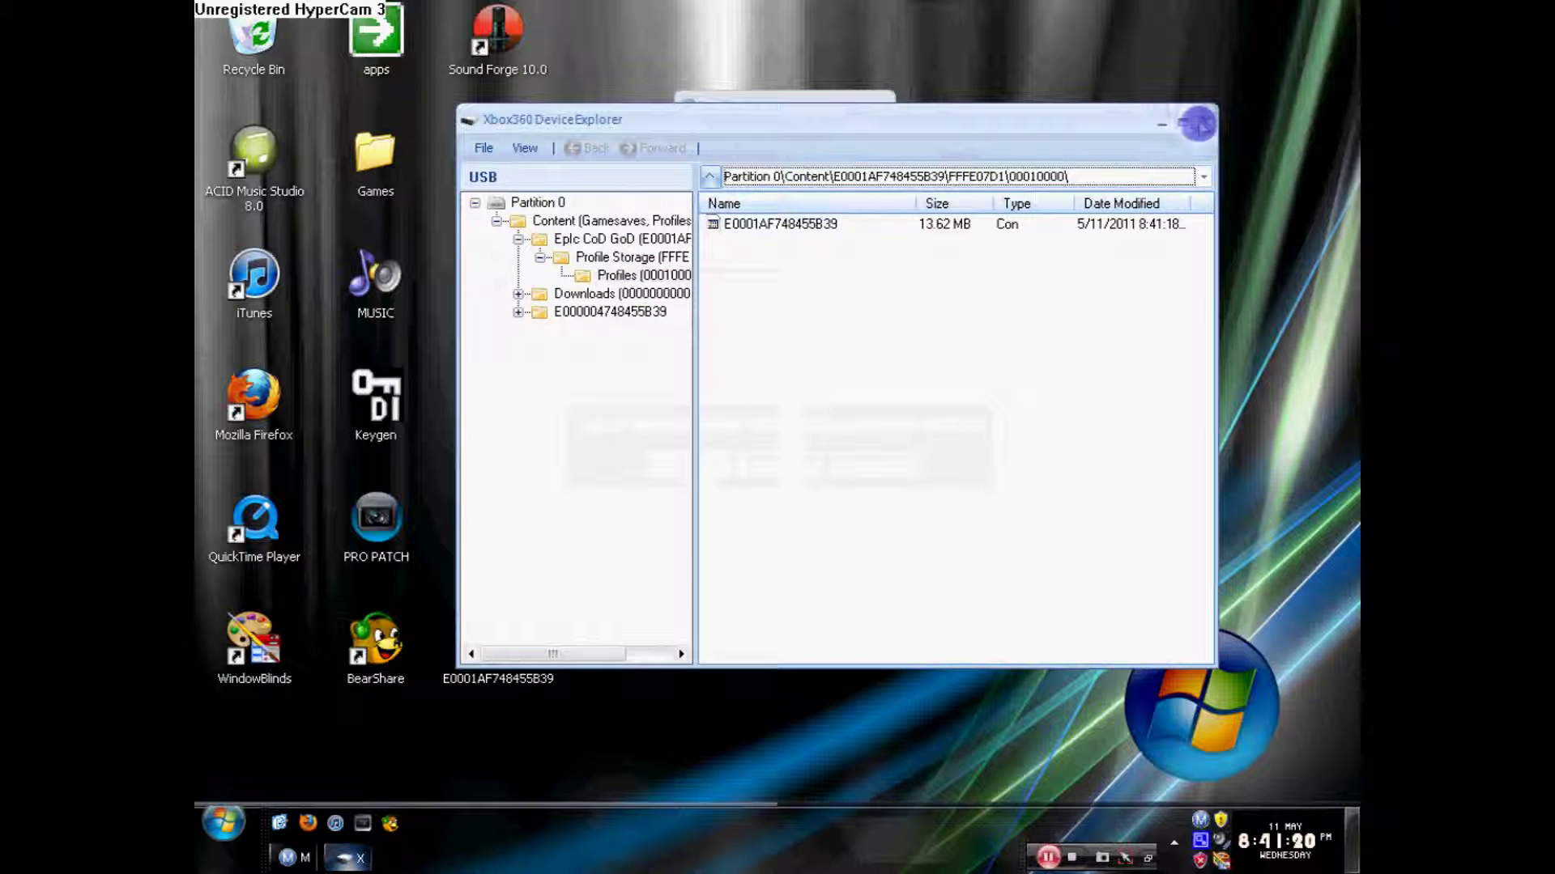
{"action": "left_click", "coordinate": [1206, 123]}
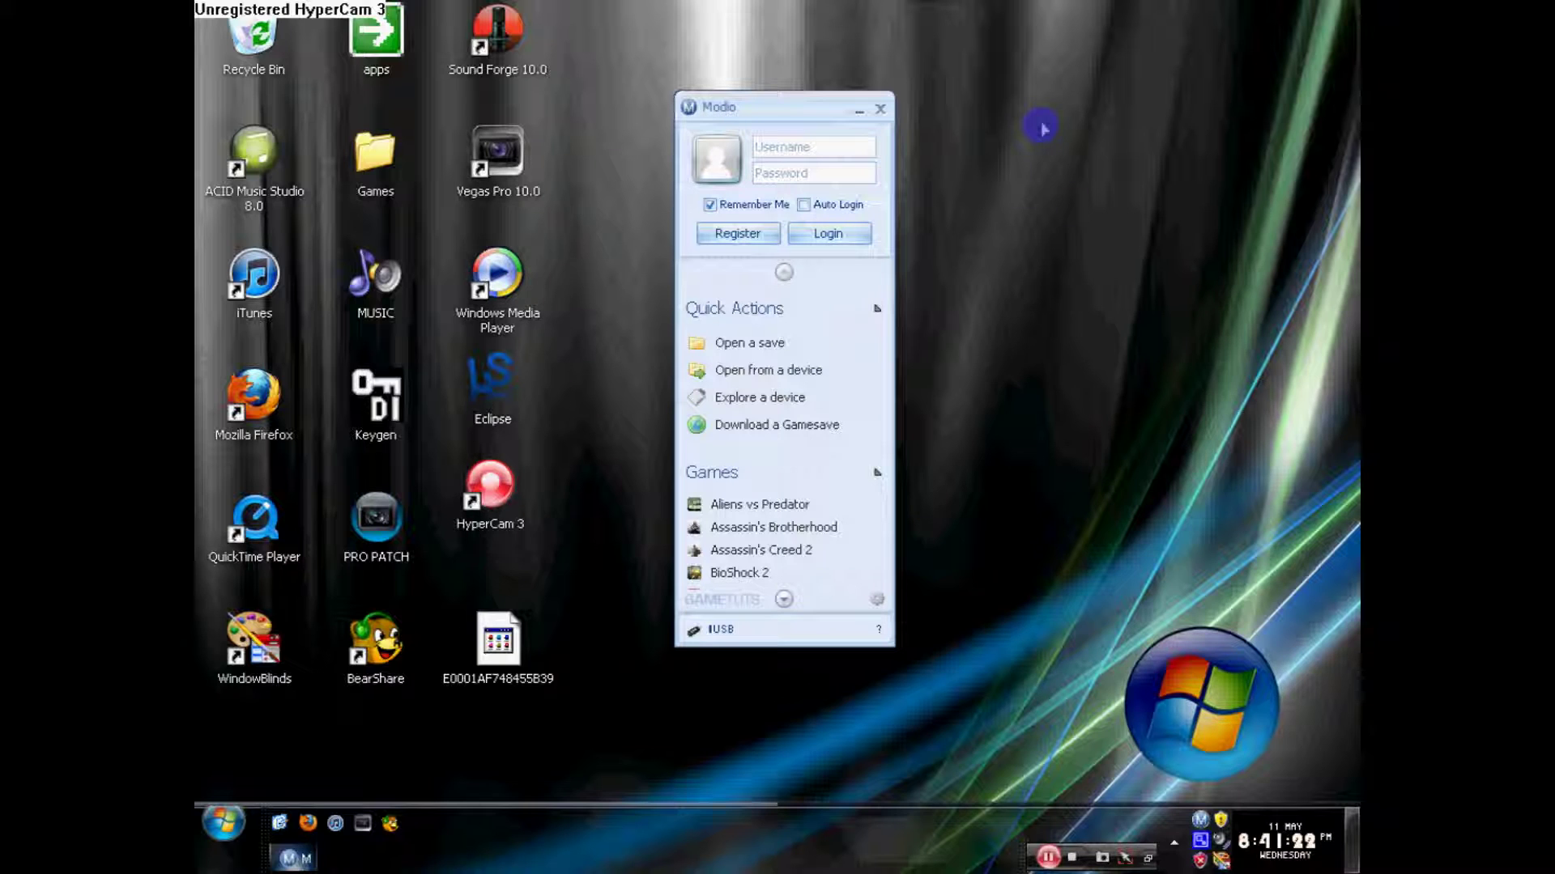